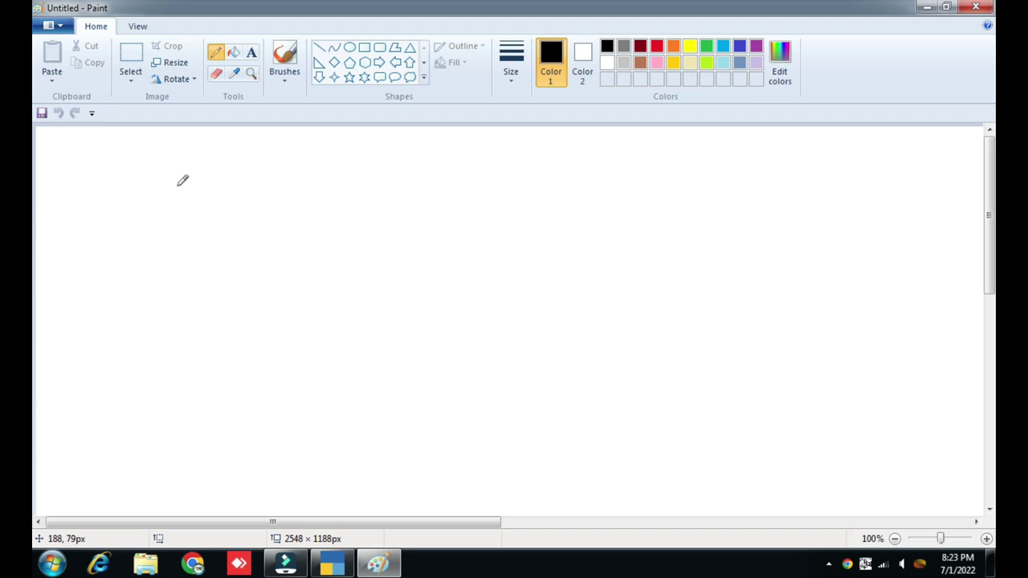
# Step: Sketch the first stroke of the letter A in Paint, then switch to TallyPrime
pyautogui.moveTo(146, 199)
pyautogui.mouseDown()
pyautogui.moveTo(151, 180)
pyautogui.moveTo(186, 180)
pyautogui.moveTo(201, 165)
pyautogui.mouseUp()
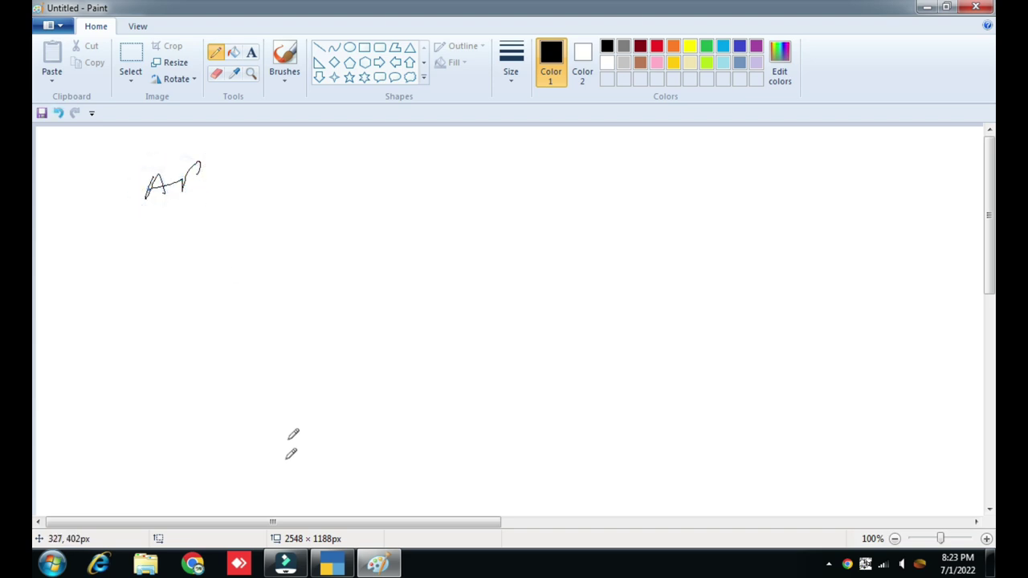
pyautogui.click(332, 564)
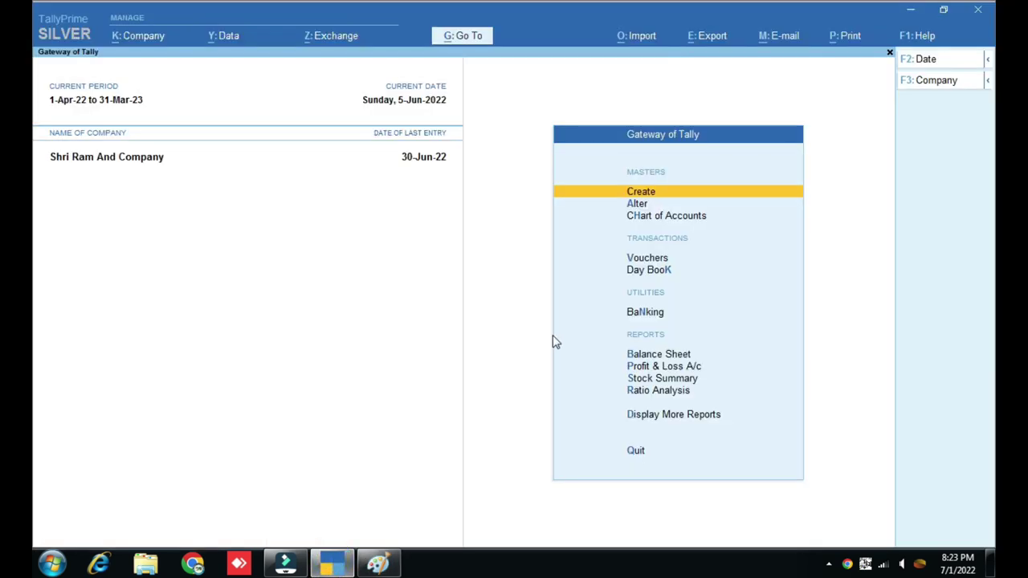
# Step: Open the detailed Balance Sheet and drill into Sundry Debtors and a debtor's monthly summary
pyautogui.press('b')
pyautogui.hotkey('alt', 'F5')
pyautogui.press('Right')
pyautogui.press('Down')
pyautogui.press('Down')
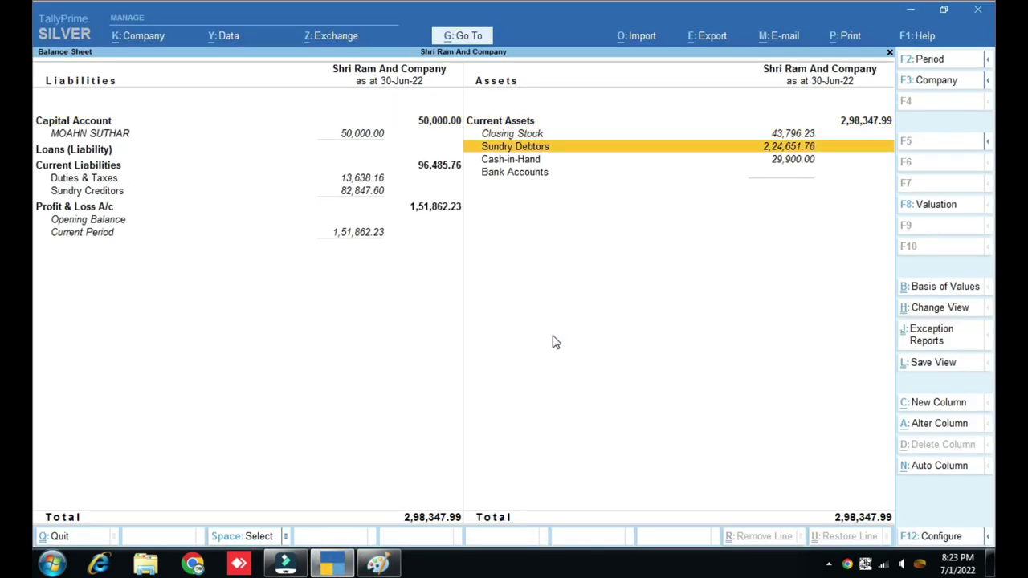
pyautogui.press('Return')
pyautogui.press('Down')
pyautogui.press('Return')
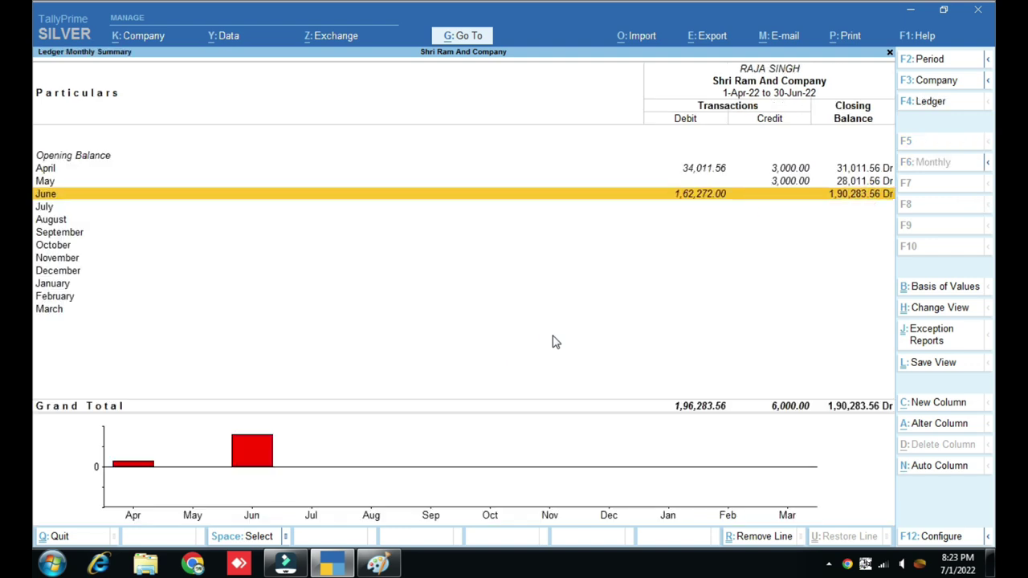
# Step: Open the debtor's June vouchers and change the period to 1-Apr-22 through 30-Jun-22
pyautogui.press('Return')
pyautogui.press('F2')
pyautogui.write('1-4')
pyautogui.press('Return')
pyautogui.press('Return')
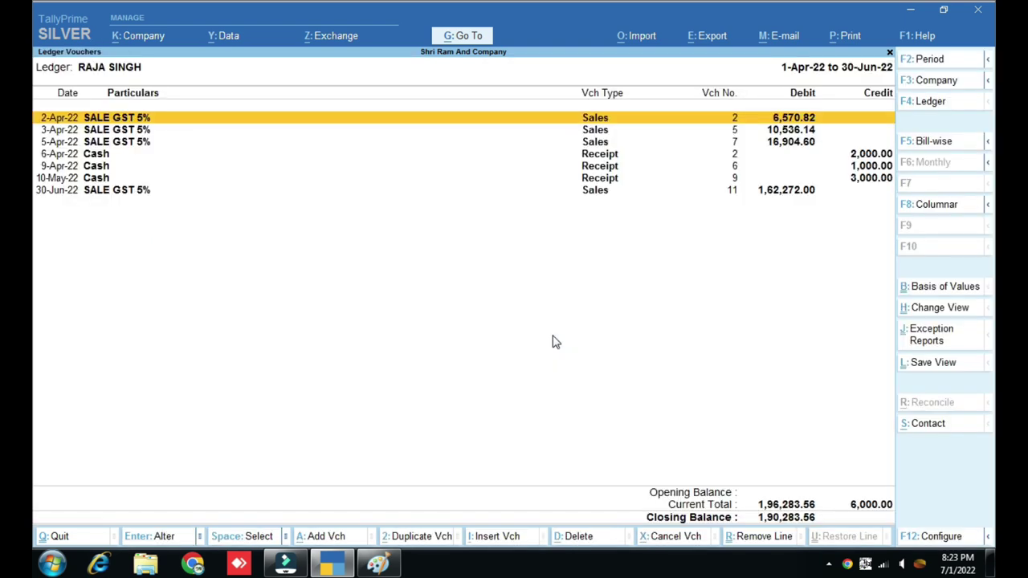
pyautogui.hotkey('ctrl', 'F1')
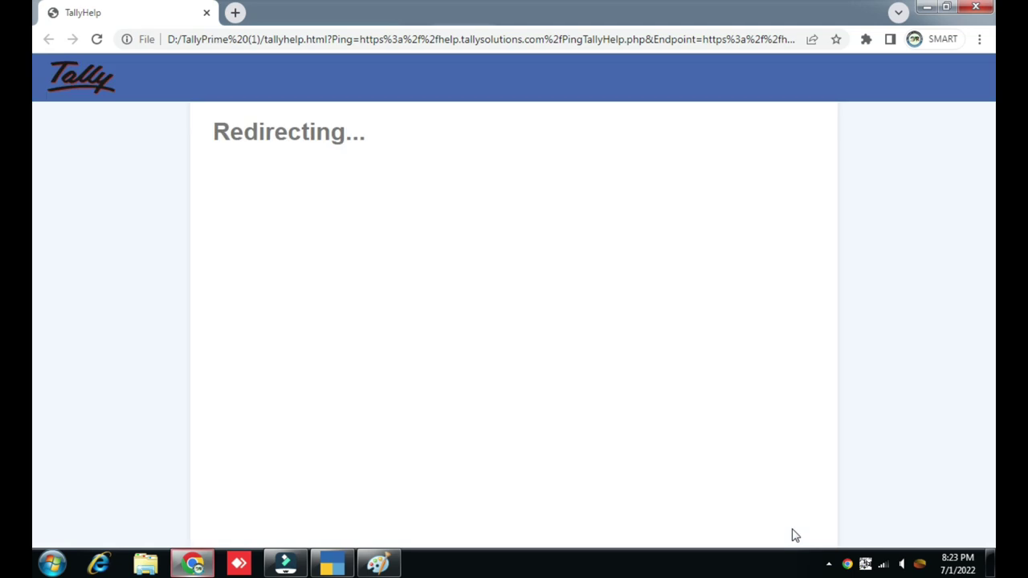
# Step: Work in the ledger vouchers screen, then return to the Paint sketch
pyautogui.click(329, 556)
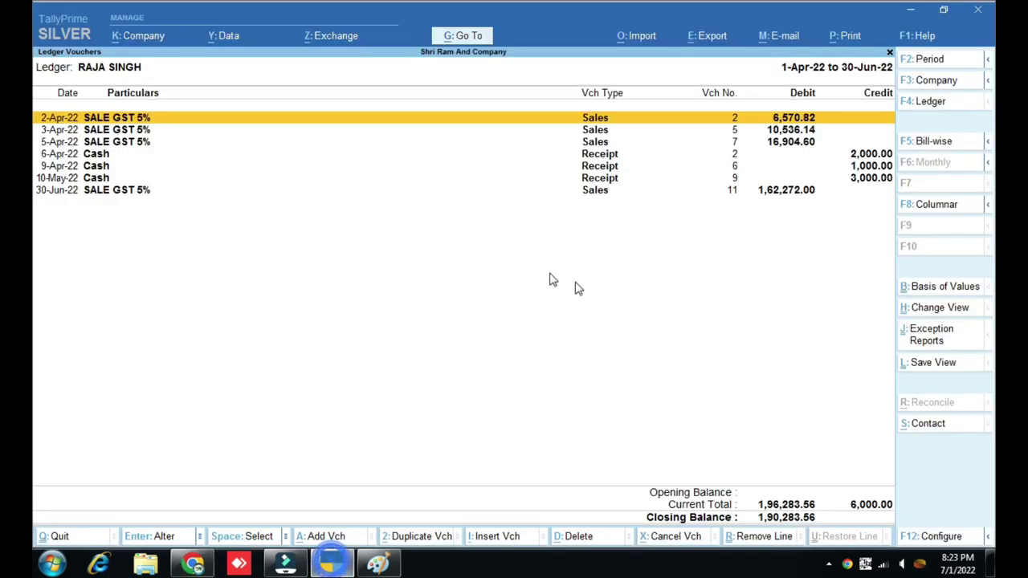
pyautogui.click(767, 349)
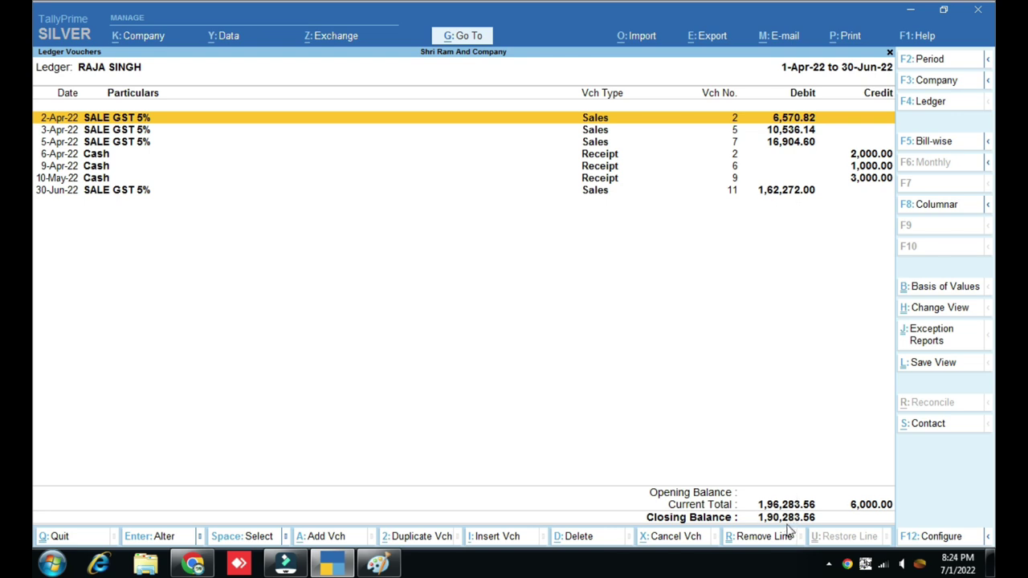
pyautogui.hotkey('ctrl', '1')
pyautogui.click(751, 485)
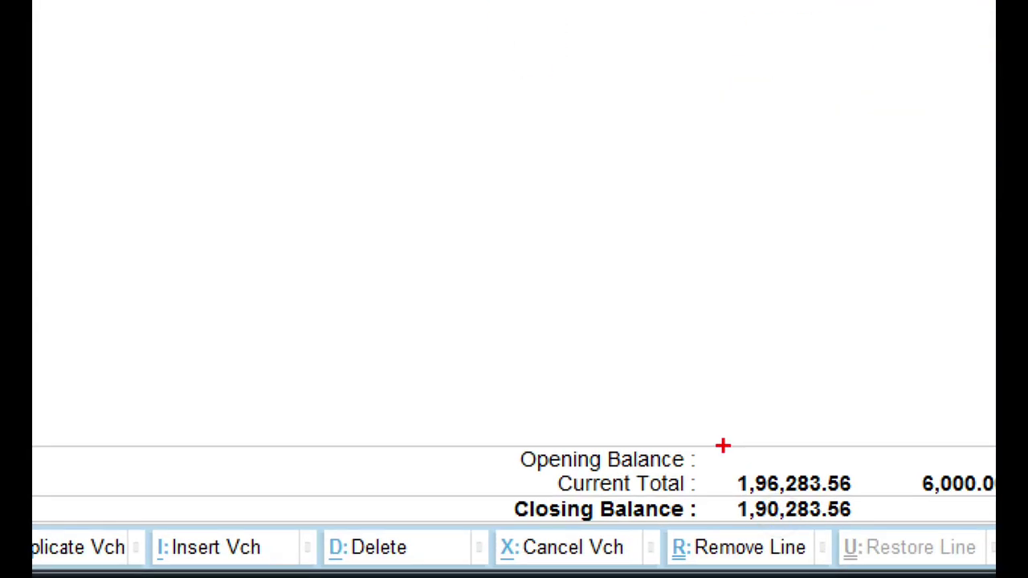
pyautogui.moveTo(718, 447)
pyautogui.mouseDown()
pyautogui.moveTo(820, 497)
pyautogui.moveTo(867, 497)
pyautogui.mouseUp()
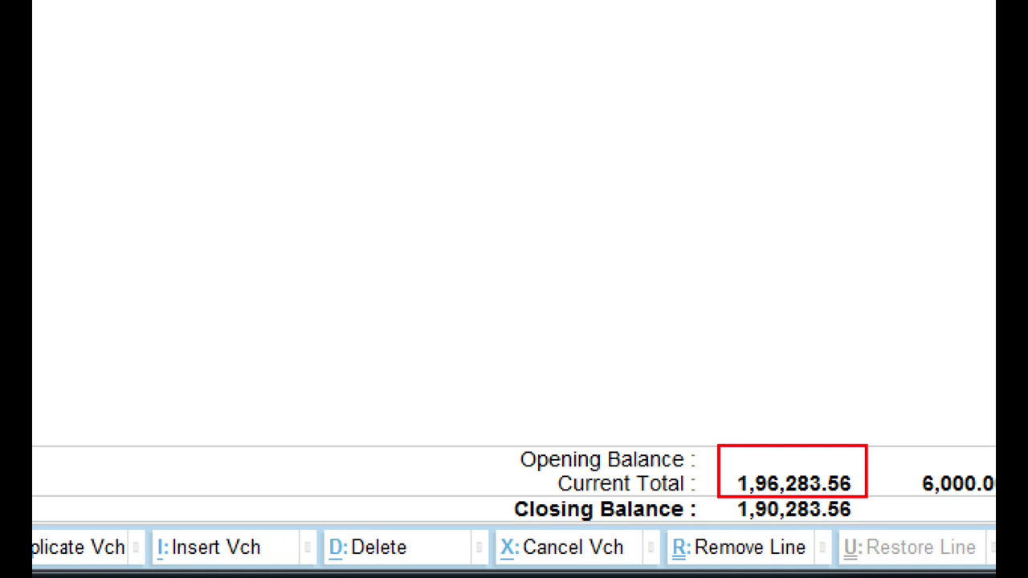
pyautogui.press('Escape')
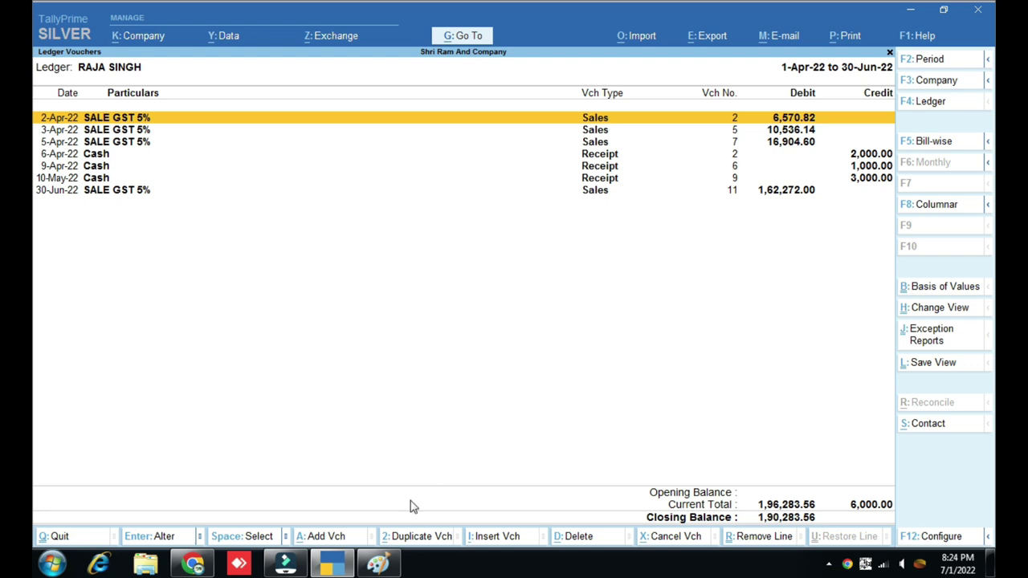
pyautogui.click(377, 563)
# Step: Finish ABC, underline and circle it, and draw an arrow to a word and a downward line
pyautogui.moveTo(201, 163)
pyautogui.mouseDown()
pyautogui.moveTo(201, 186)
pyautogui.moveTo(228, 164)
pyautogui.moveTo(232, 187)
pyautogui.mouseUp()
pyautogui.moveTo(128, 207)
pyautogui.mouseDown()
pyautogui.moveTo(294, 207)
pyautogui.moveTo(347, 183)
pyautogui.moveTo(332, 202)
pyautogui.mouseUp()
pyautogui.moveTo(382, 167)
pyautogui.mouseDown()
pyautogui.moveTo(359, 186)
pyautogui.moveTo(526, 173)
pyautogui.mouseUp()
pyautogui.moveTo(448, 197); pyautogui.dragTo(575, 187)
pyautogui.moveTo(211, 211); pyautogui.dragTo(234, 340)
pyautogui.moveTo(210, 199); pyautogui.dragTo(199, 213)
pyautogui.moveTo(212, 153)
pyautogui.mouseDown()
pyautogui.moveTo(179, 151)
pyautogui.moveTo(141, 211)
pyautogui.moveTo(258, 158)
pyautogui.moveTo(177, 159)
pyautogui.mouseUp()
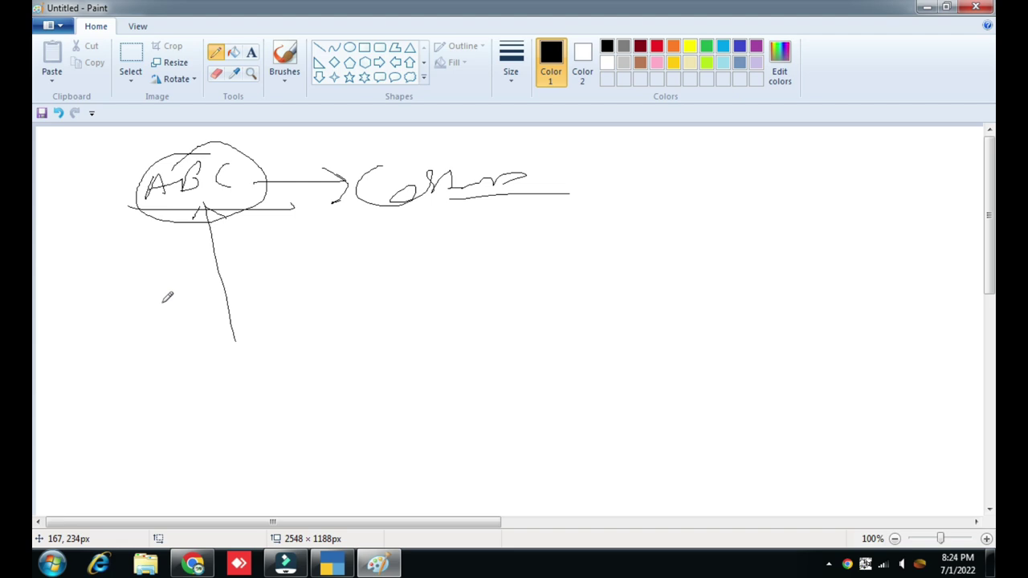
# Step: Write the salary label with the 80,000 amount and enclose the diagram with curves
pyautogui.moveTo(273, 254)
pyautogui.mouseDown()
pyautogui.moveTo(288, 275)
pyautogui.moveTo(306, 250)
pyautogui.moveTo(358, 257)
pyautogui.mouseUp()
pyautogui.moveTo(311, 321)
pyautogui.mouseDown()
pyautogui.moveTo(331, 341)
pyautogui.moveTo(313, 323)
pyautogui.moveTo(350, 327)
pyautogui.moveTo(361, 298)
pyautogui.moveTo(400, 299)
pyautogui.mouseUp()
pyautogui.moveTo(281, 376); pyautogui.dragTo(474, 278)
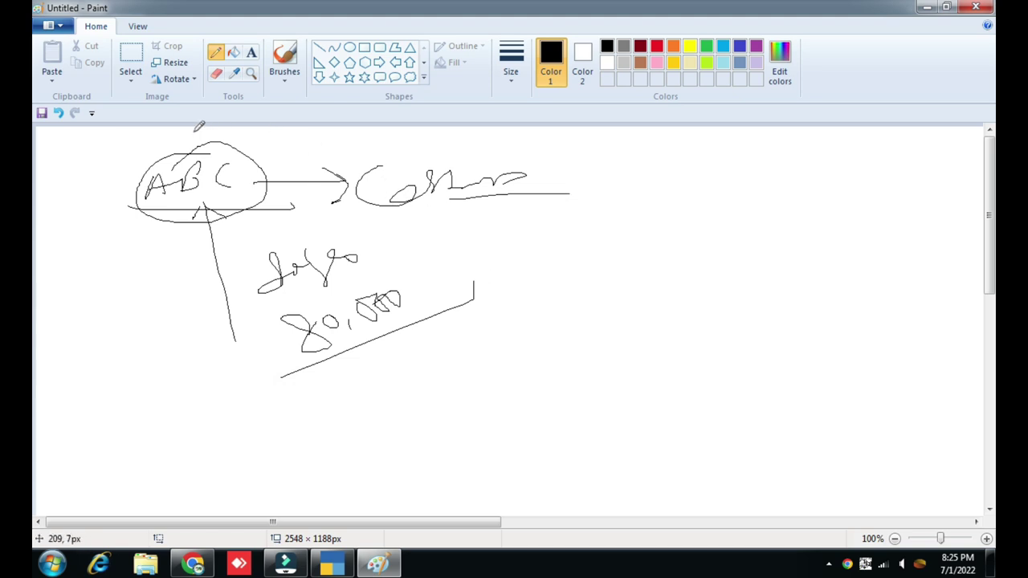
pyautogui.moveTo(192, 133)
pyautogui.mouseDown()
pyautogui.moveTo(111, 156)
pyautogui.moveTo(131, 279)
pyautogui.moveTo(294, 376)
pyautogui.moveTo(578, 267)
pyautogui.moveTo(549, 158)
pyautogui.moveTo(404, 138)
pyautogui.moveTo(171, 138)
pyautogui.mouseUp()
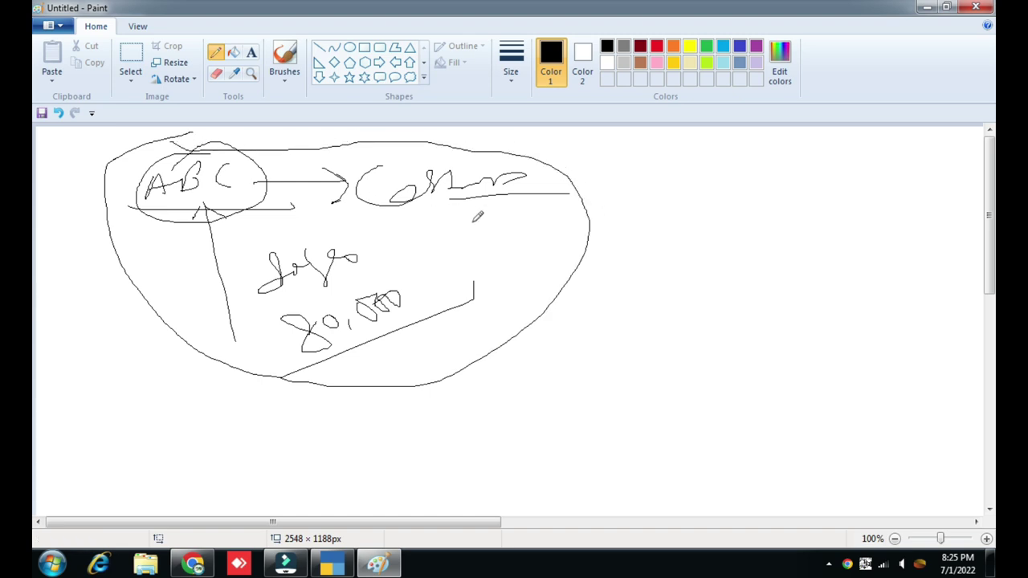
pyautogui.moveTo(423, 187)
pyautogui.mouseDown()
pyautogui.moveTo(270, 125)
pyautogui.moveTo(214, 156)
pyautogui.mouseUp()
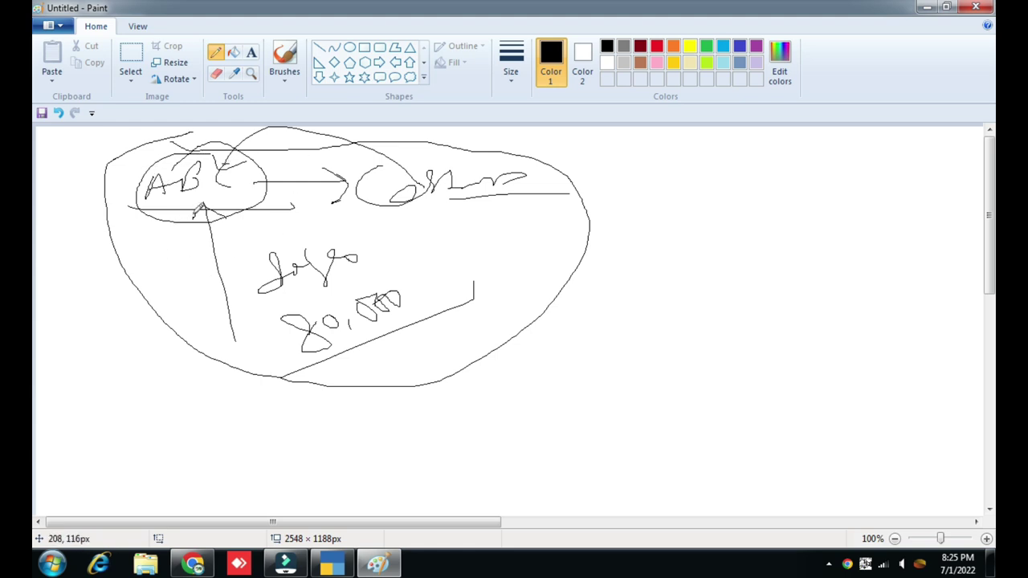
# Step: Write and underline 194R beside the amount, then return to TallyPrime
pyautogui.moveTo(536, 247); pyautogui.dragTo(532, 299)
pyautogui.moveTo(571, 243); pyautogui.dragTo(552, 313)
pyautogui.moveTo(596, 240)
pyautogui.mouseDown()
pyautogui.moveTo(619, 257)
pyautogui.moveTo(610, 303)
pyautogui.mouseUp()
pyautogui.moveTo(635, 242)
pyautogui.mouseDown()
pyautogui.moveTo(636, 288)
pyautogui.moveTo(668, 262)
pyautogui.mouseUp()
pyautogui.moveTo(456, 312); pyautogui.dragTo(622, 298)
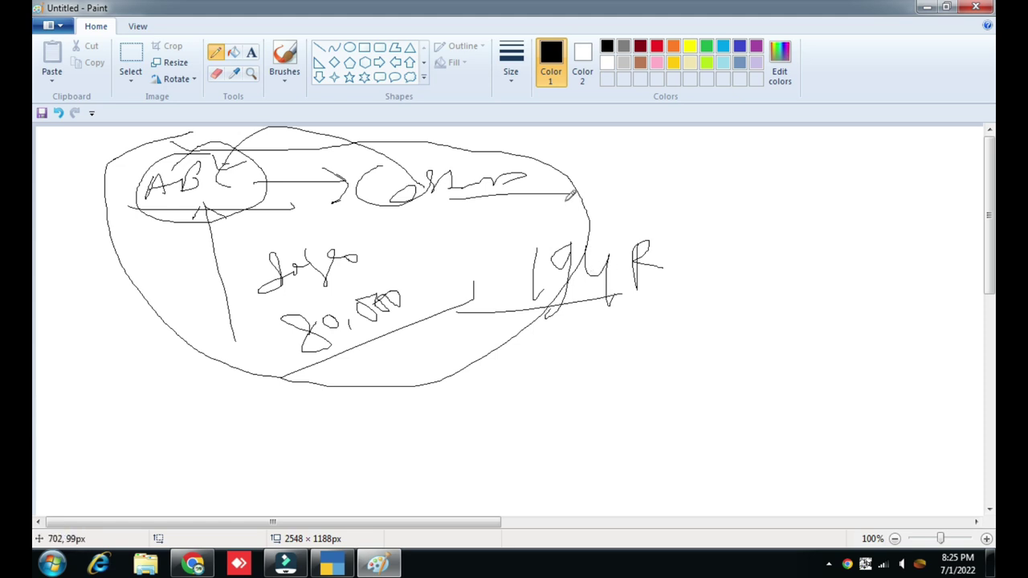
pyautogui.click(334, 568)
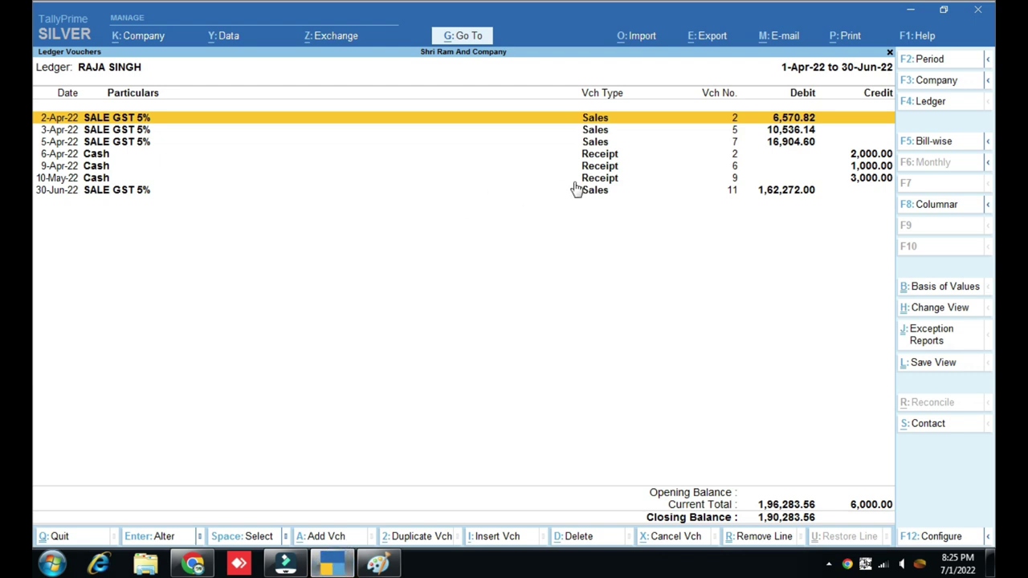
# Step: Open Company Features and set Enable TDS to Yes
pyautogui.press('Escape')
pyautogui.press('Escape')
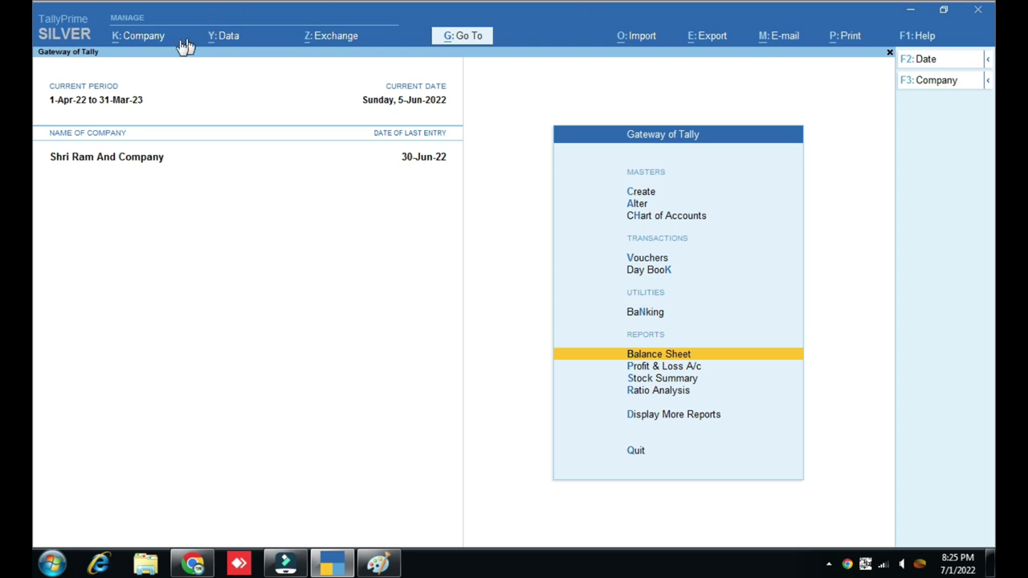
pyautogui.click(147, 47)
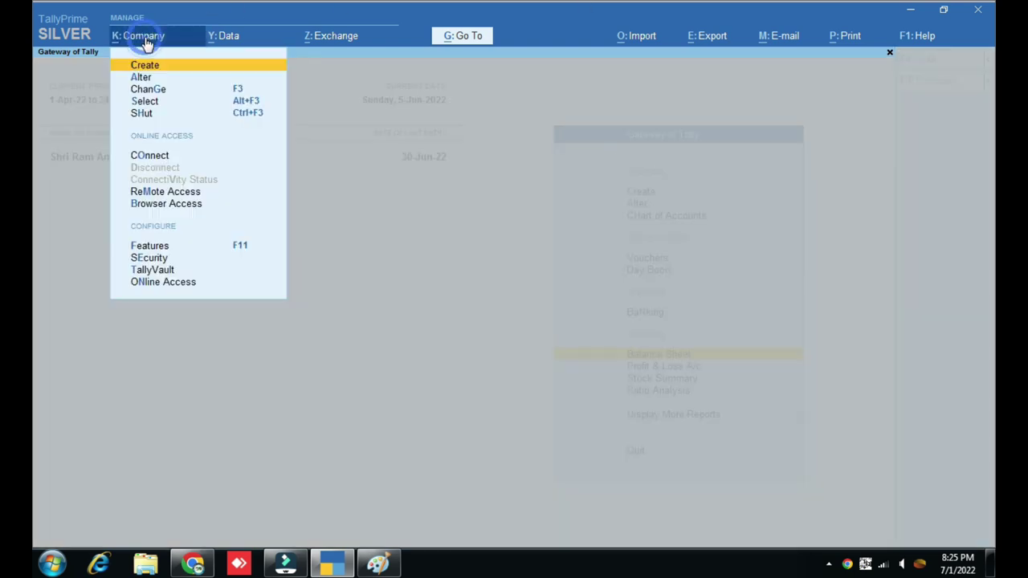
pyautogui.click(197, 248)
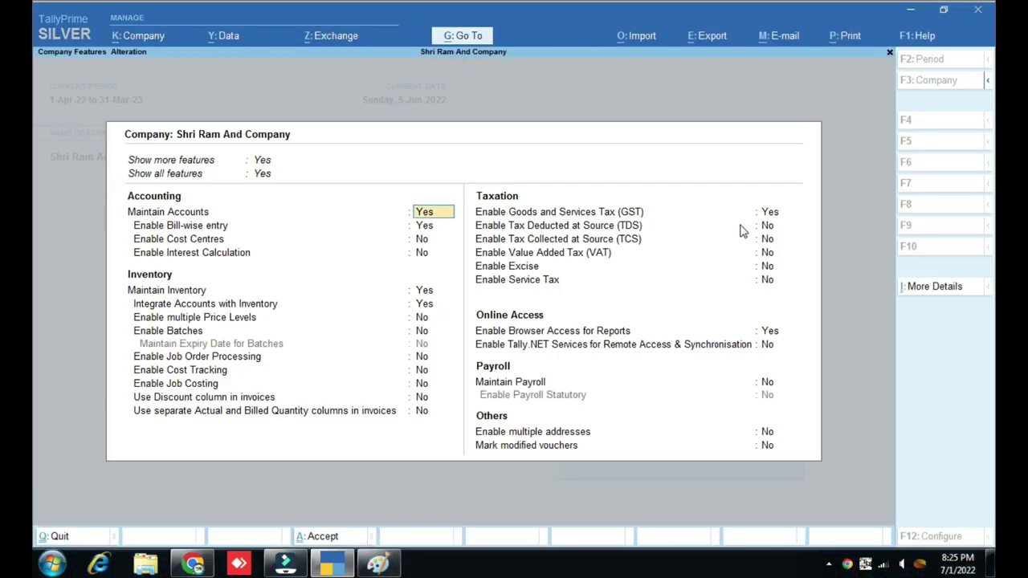
pyautogui.click(768, 227)
pyautogui.write('y')
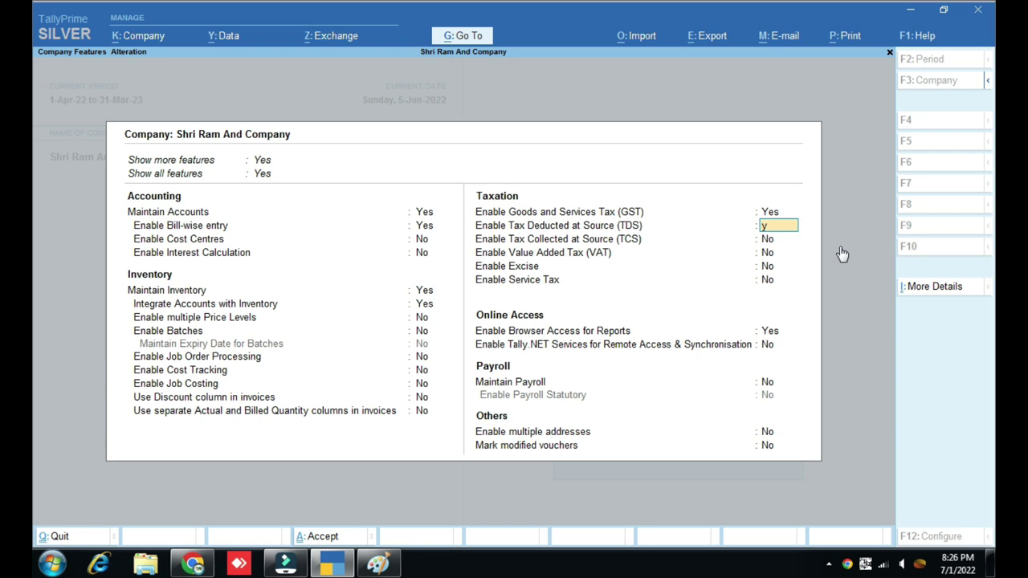
pyautogui.press('Return')
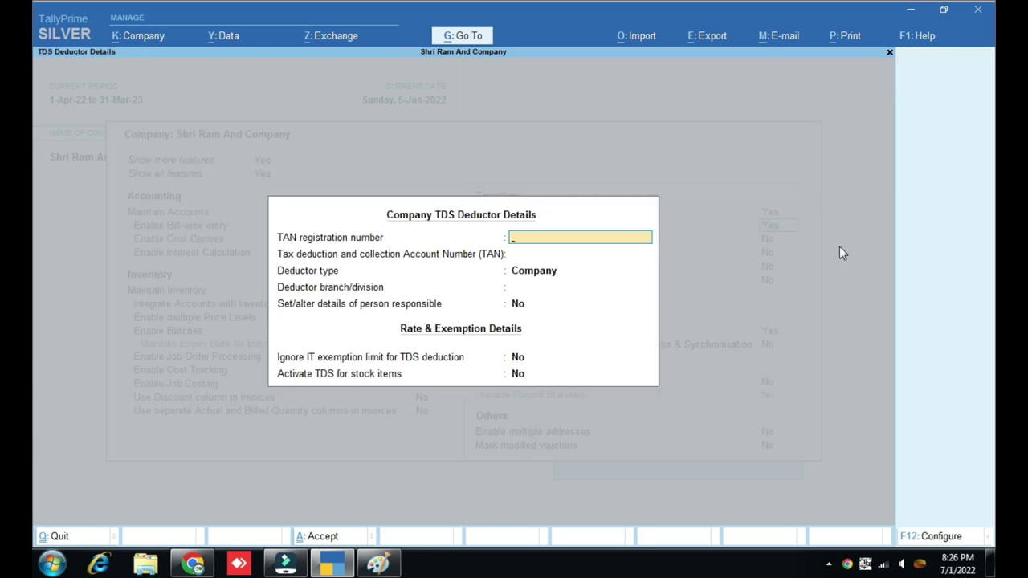
# Step: Enter the company's TAN and choose Individual/HUF as the deductor type
pyautogui.write('JDHK02580V')
pyautogui.press('Return')
pyautogui.press('Return')
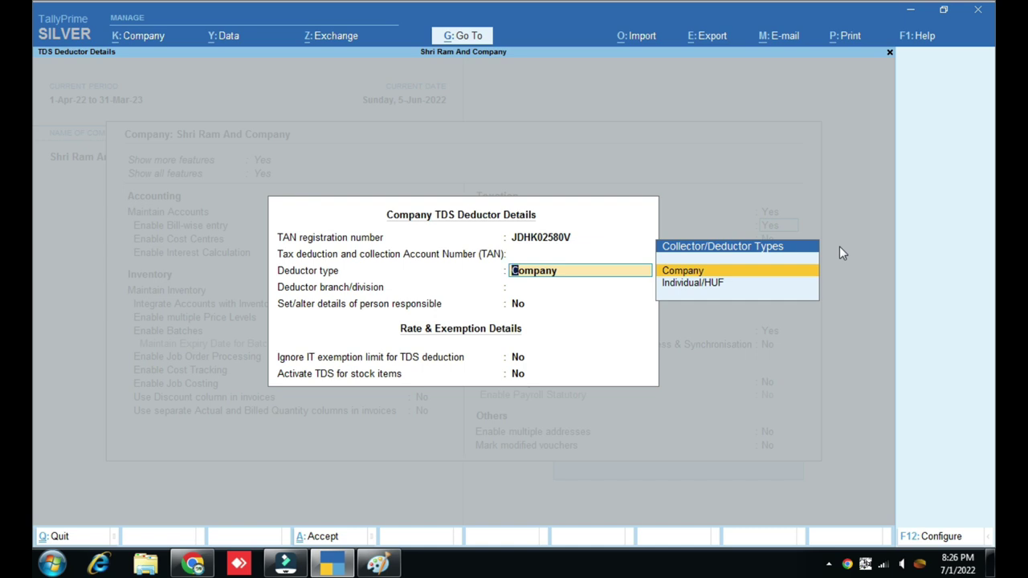
pyautogui.press('Down')
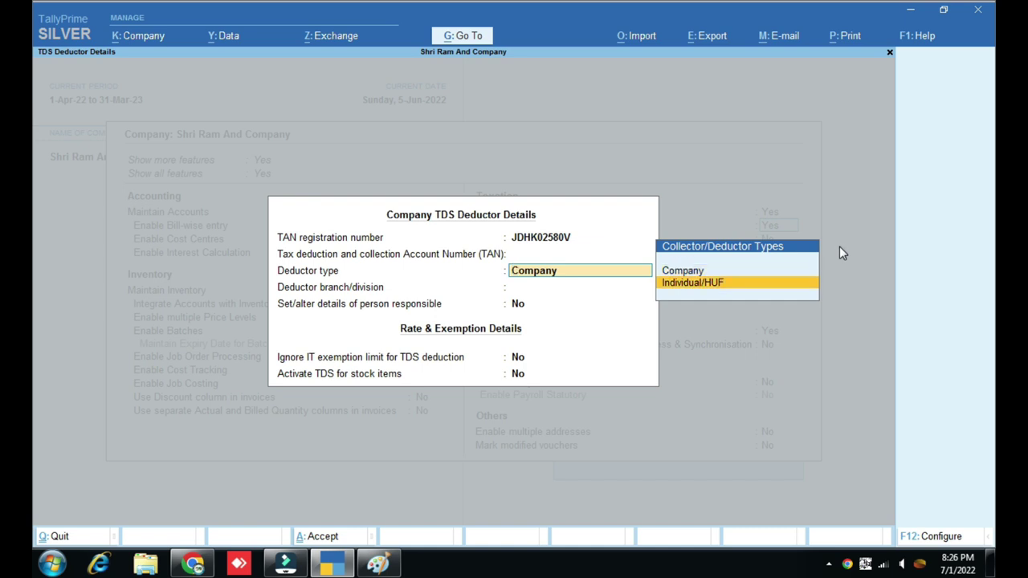
pyautogui.press('Return')
# Step: Set Ignore IT exemption limit to Yes and accept the TDS deductor details
pyautogui.press('Return')
pyautogui.press('Return')
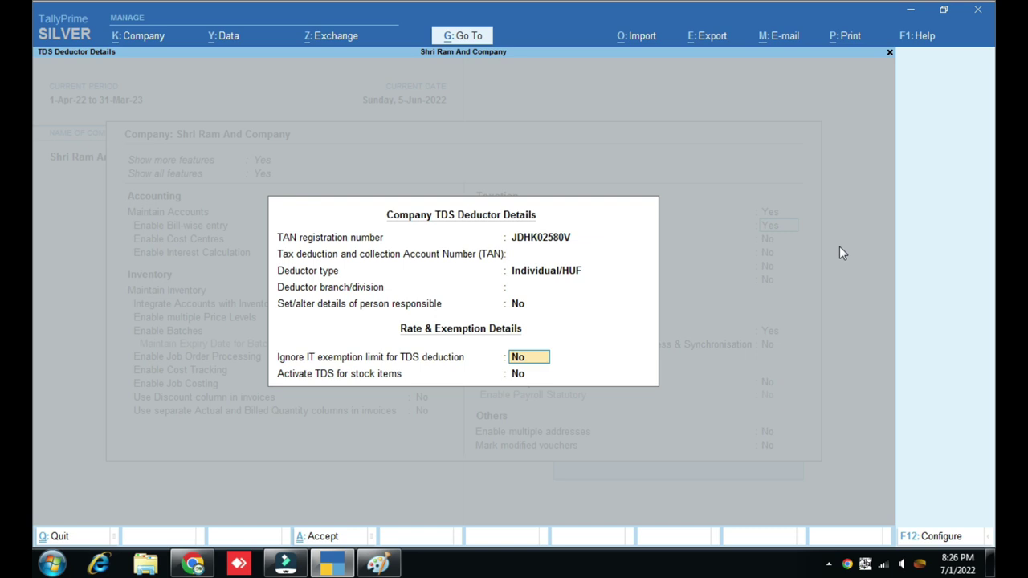
pyautogui.press('Return')
pyautogui.press('Up')
pyautogui.write('y')
pyautogui.press('Return')
pyautogui.write('y')
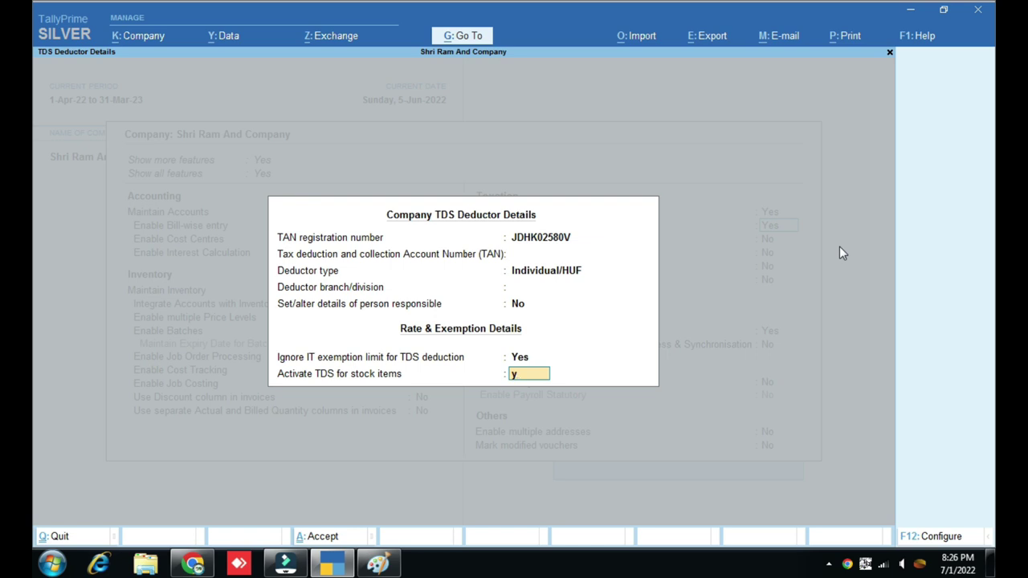
pyautogui.press('Return')
pyautogui.press('Down')
pyautogui.press('Down')
pyautogui.press('Down')
pyautogui.press('Down')
pyautogui.press('Return')
pyautogui.press('Return')
pyautogui.press('Return')
pyautogui.press('Return')
pyautogui.press('Return')
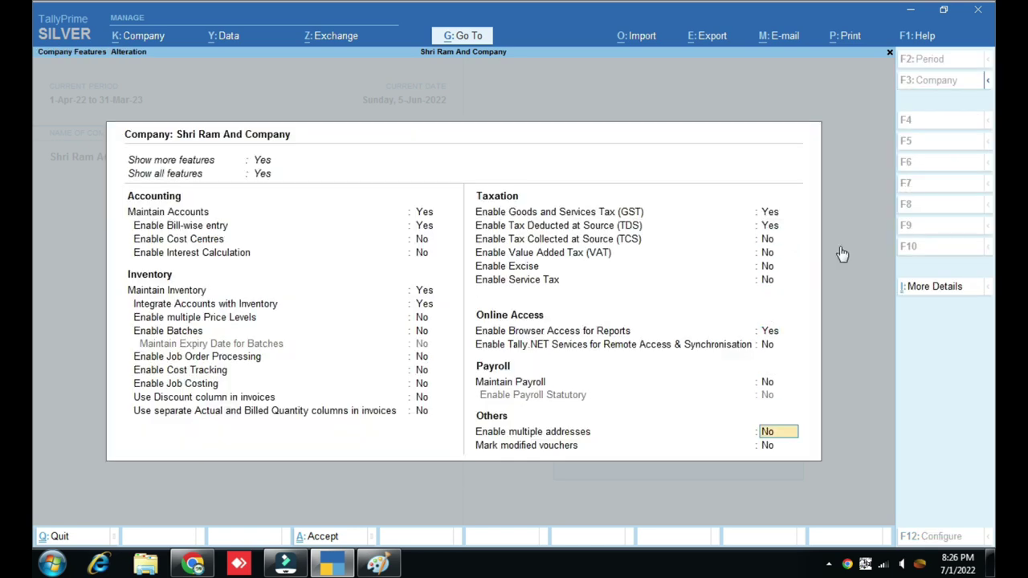
# Step: Save the feature changes, then circle the 80,000 note and add a side note in Paint
pyautogui.press('y')
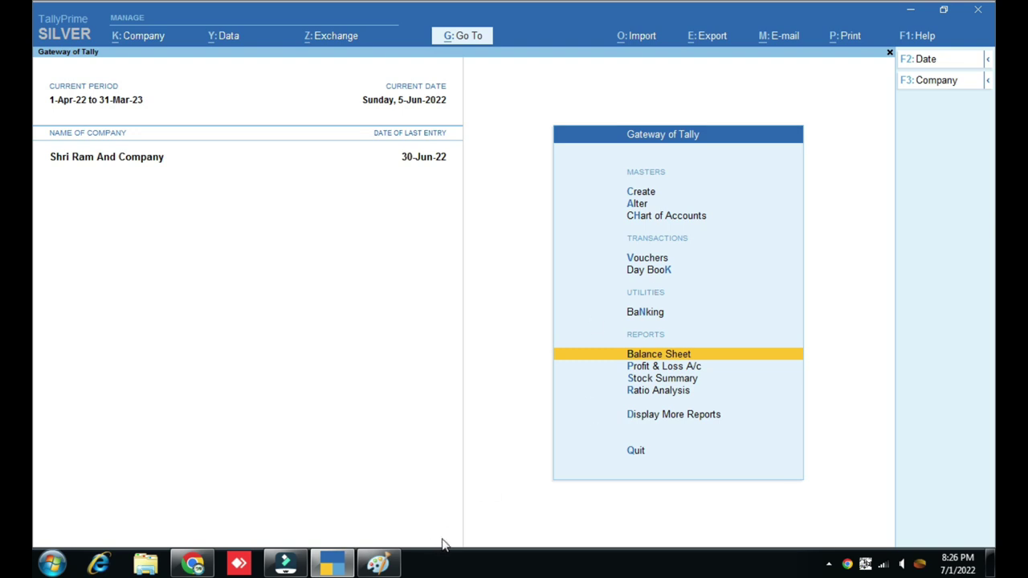
pyautogui.click(377, 563)
pyautogui.moveTo(304, 239)
pyautogui.mouseDown()
pyautogui.moveTo(254, 287)
pyautogui.moveTo(394, 257)
pyautogui.moveTo(315, 236)
pyautogui.mouseUp()
pyautogui.moveTo(608, 163)
pyautogui.mouseDown()
pyautogui.moveTo(693, 177)
pyautogui.moveTo(799, 163)
pyautogui.moveTo(755, 204)
pyautogui.moveTo(673, 210)
pyautogui.mouseUp()
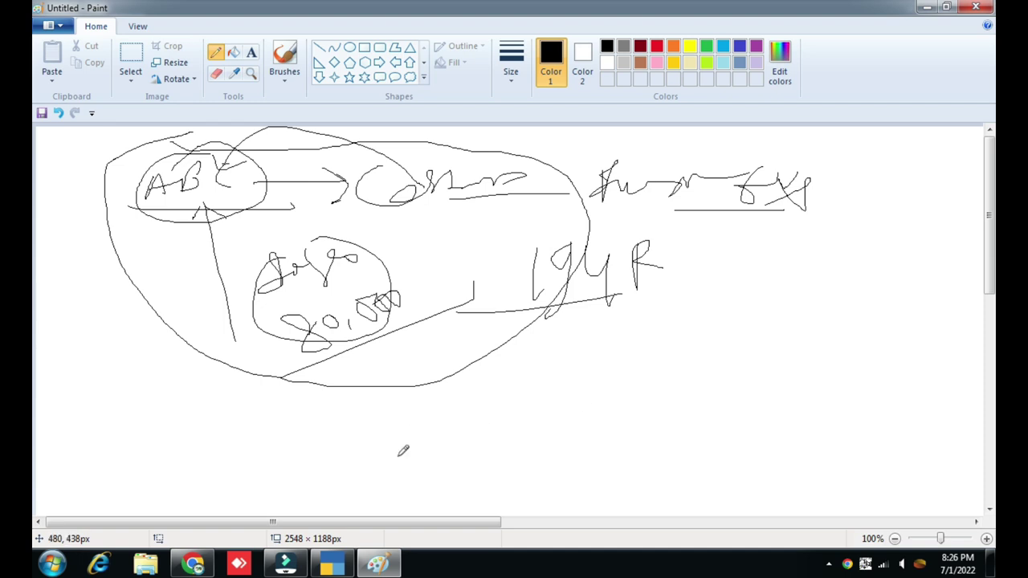
pyautogui.click(332, 563)
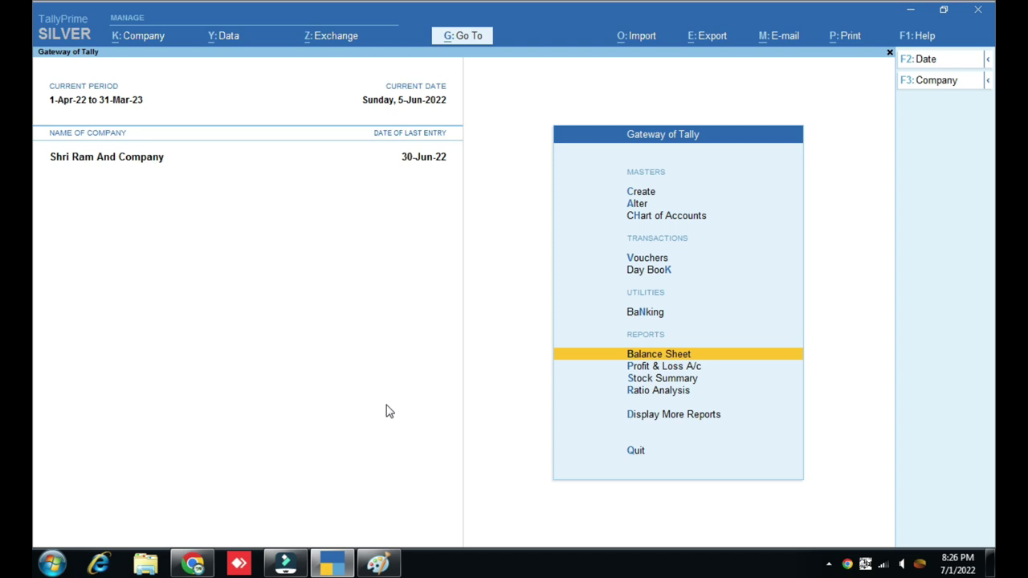
# Step: Create a ledger named Business Prom Exp under Indirect Expenses
pyautogui.press('Up')
pyautogui.press('Up')
pyautogui.press('Up')
pyautogui.press('Up')
pyautogui.press('Up')
pyautogui.press('Up')
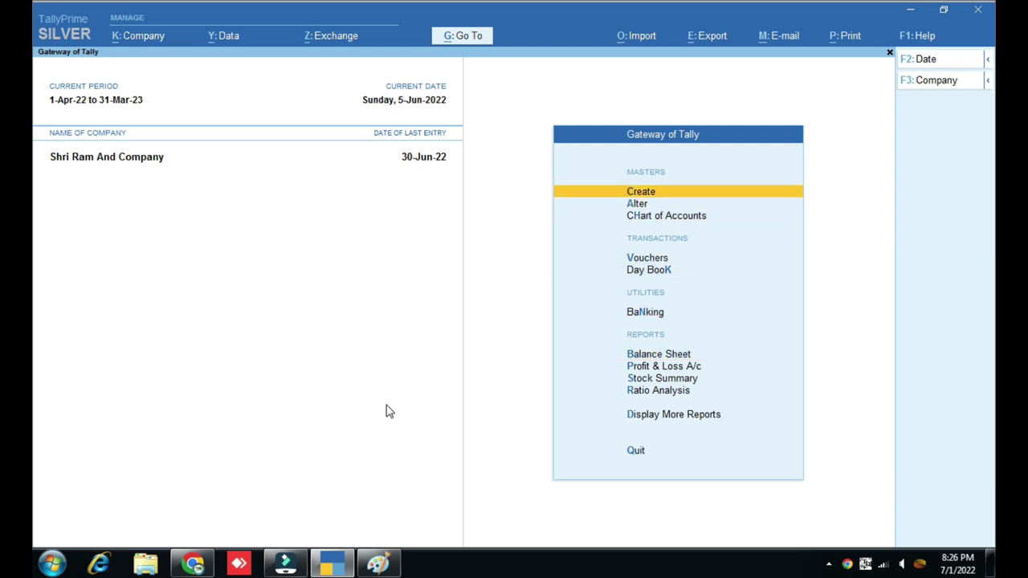
pyautogui.press('Return')
pyautogui.press('Down')
pyautogui.press('Return')
pyautogui.write('Bu')
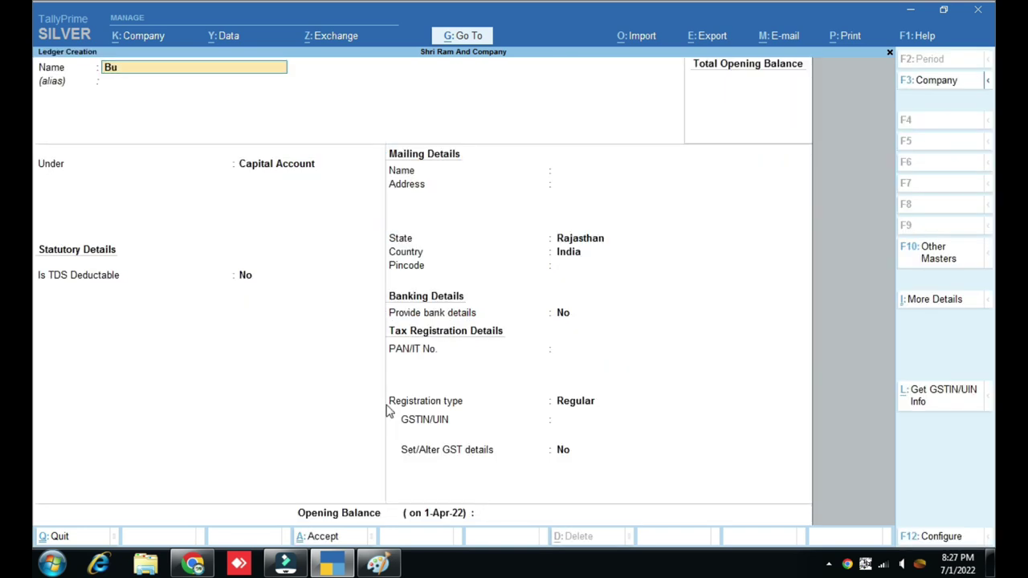
pyautogui.write('siness Prom Exp')
pyautogui.press('Return')
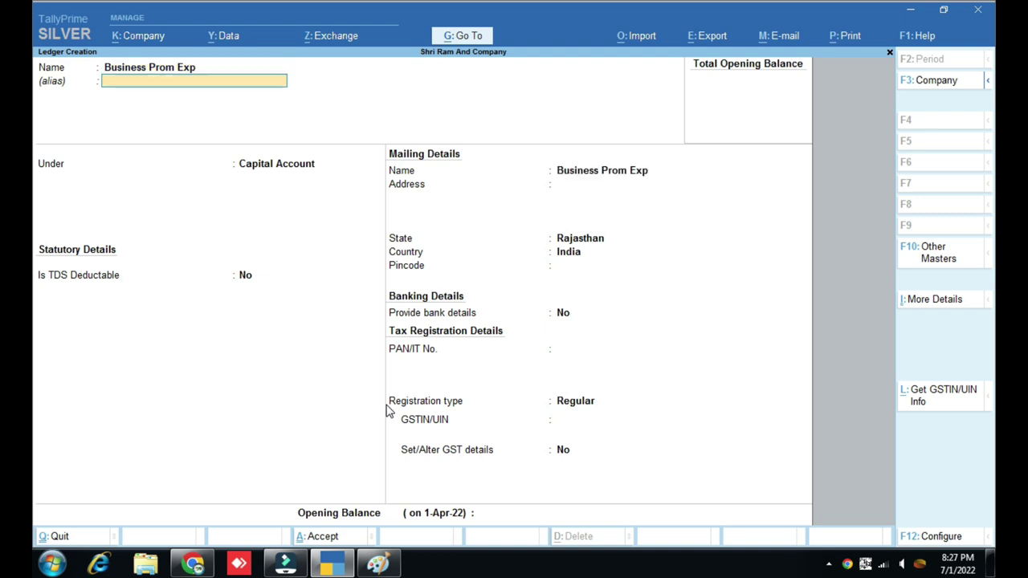
pyautogui.press('Return')
pyautogui.write('Ind')
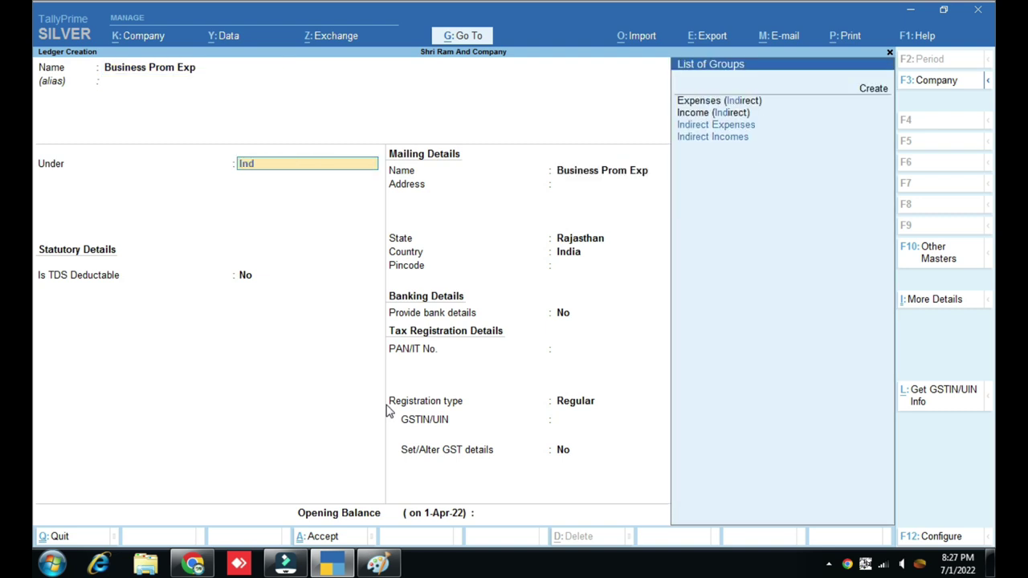
pyautogui.press('Down')
pyautogui.press('Down')
pyautogui.press('Return')
pyautogui.press('Return')
pyautogui.press('Return')
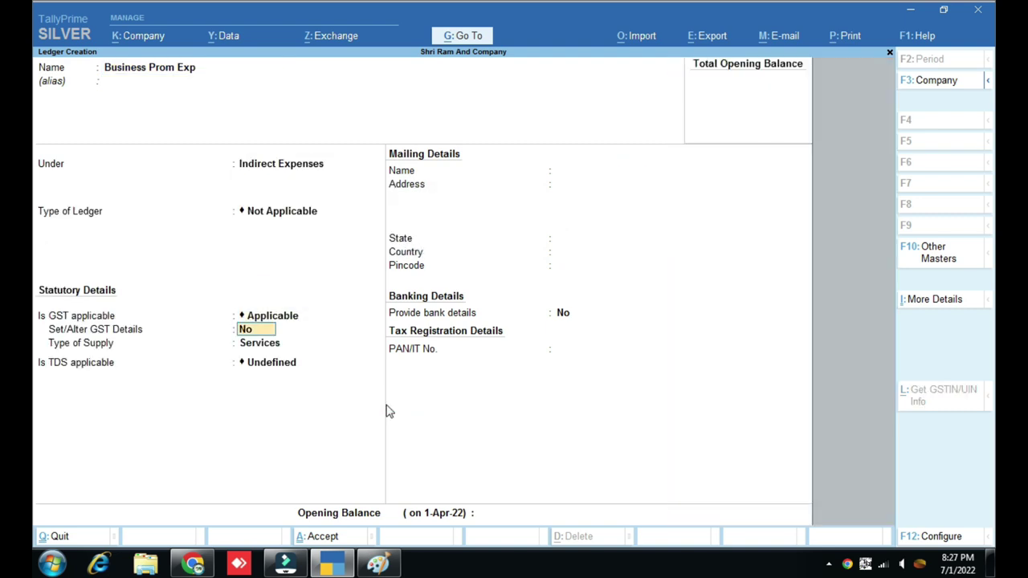
# Step: Set GST to Not Applicable and TDS to Applicable, then create a new nature of payment
pyautogui.press('BackSpace')
pyautogui.press('Down')
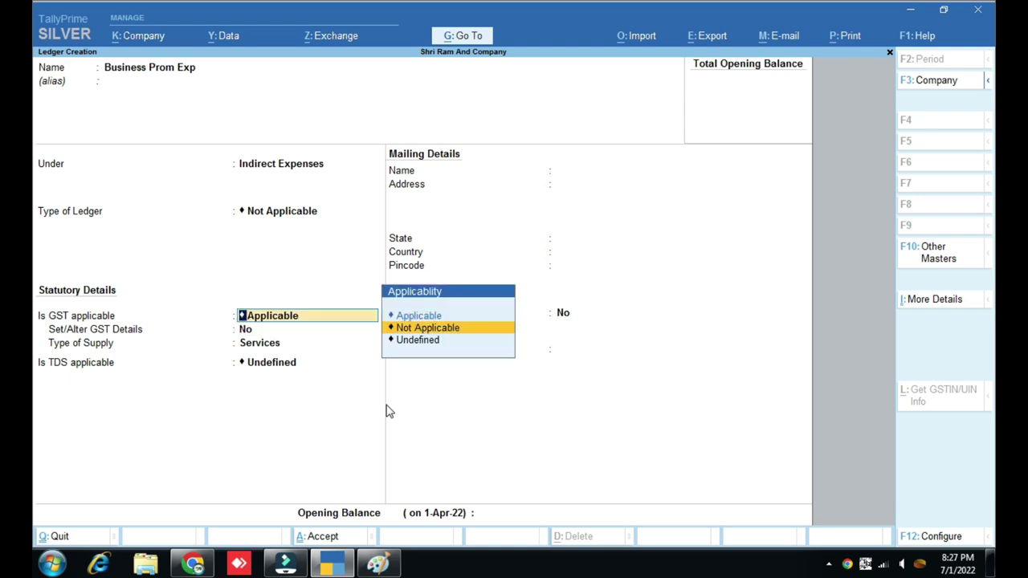
pyautogui.press('Return')
pyautogui.press('BackSpace')
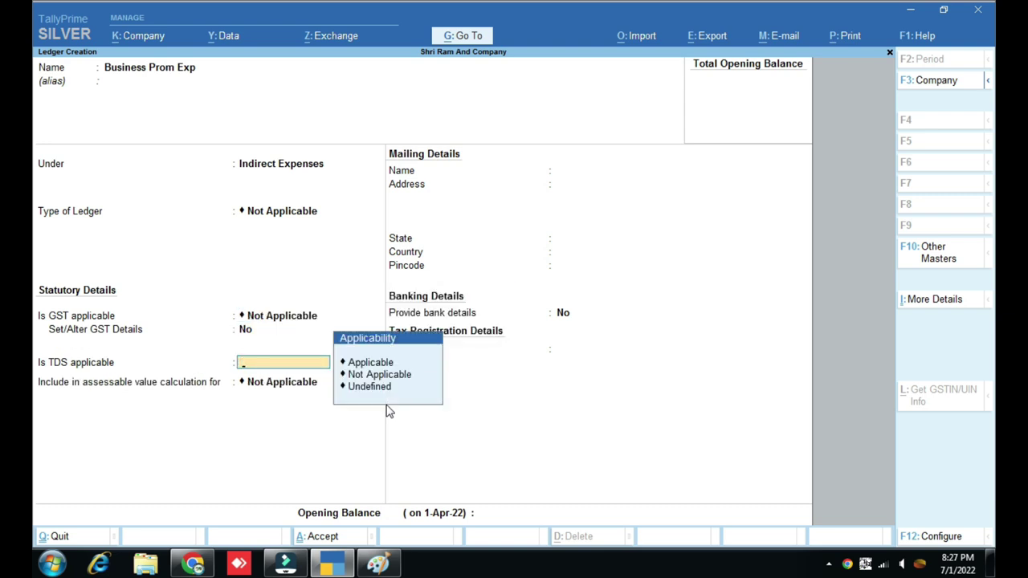
pyautogui.press('Return')
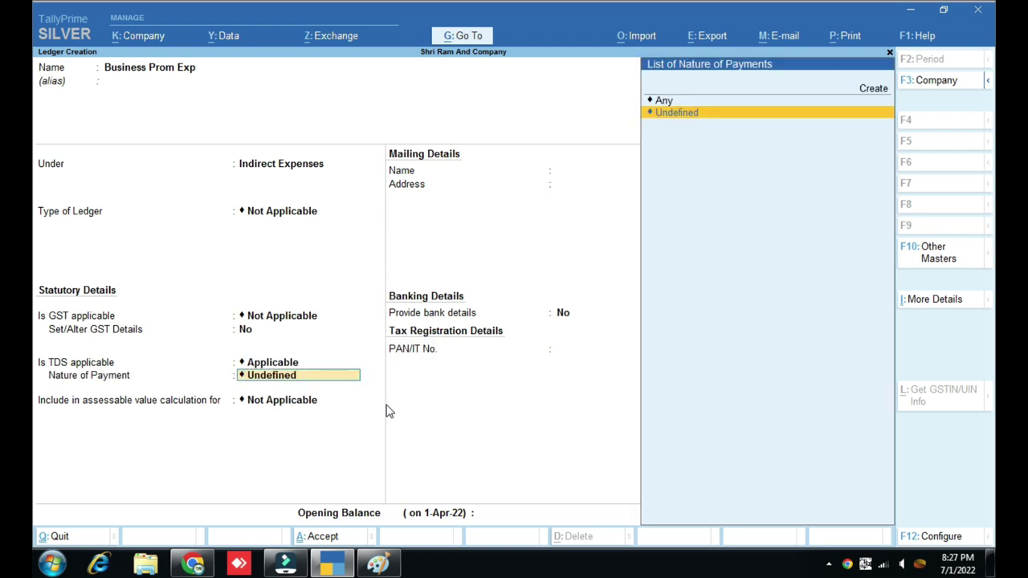
pyautogui.press('ctrl')
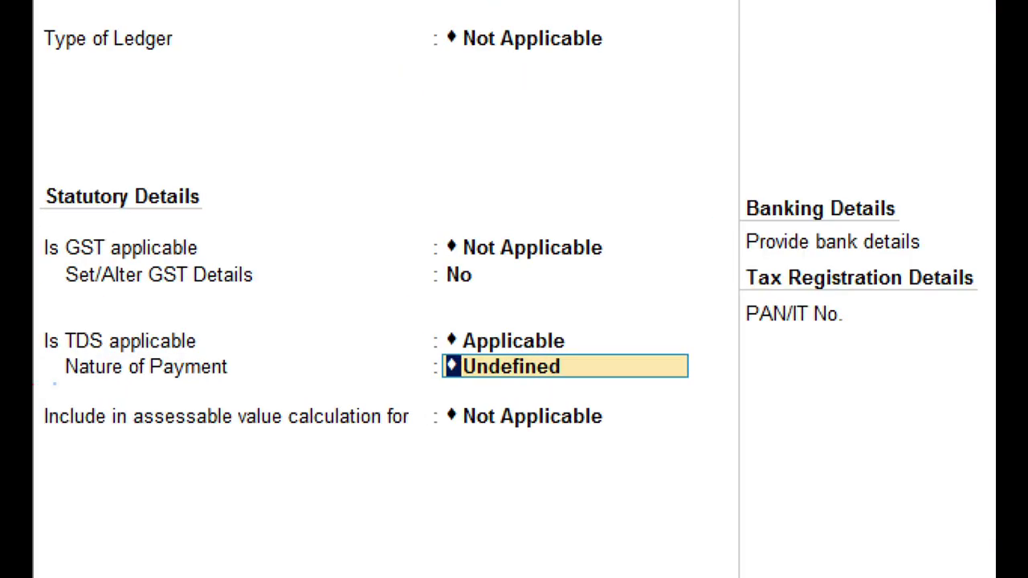
pyautogui.moveTo(40, 369); pyautogui.dragTo(161, 383)
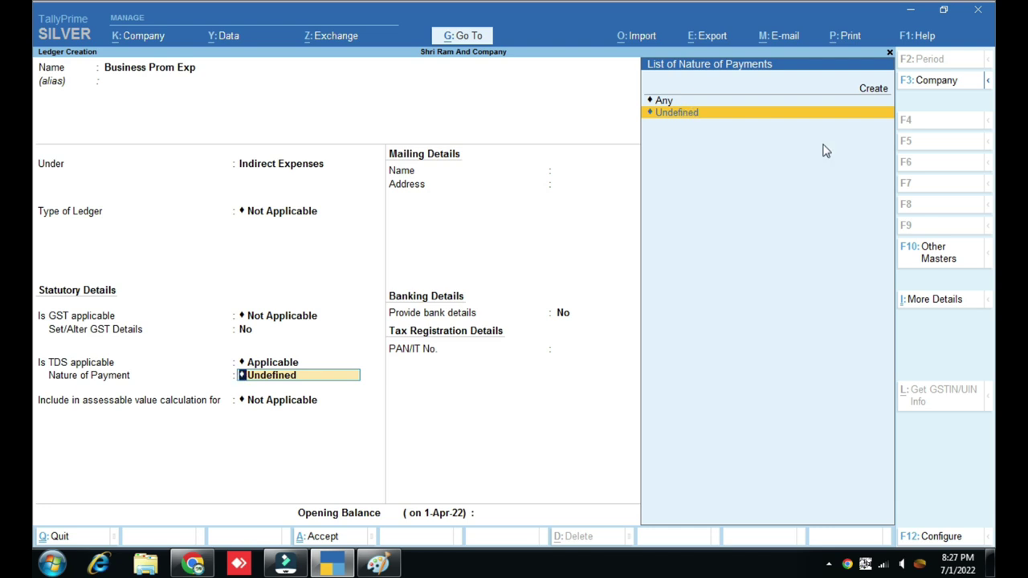
pyautogui.press('Up')
pyautogui.press('Up')
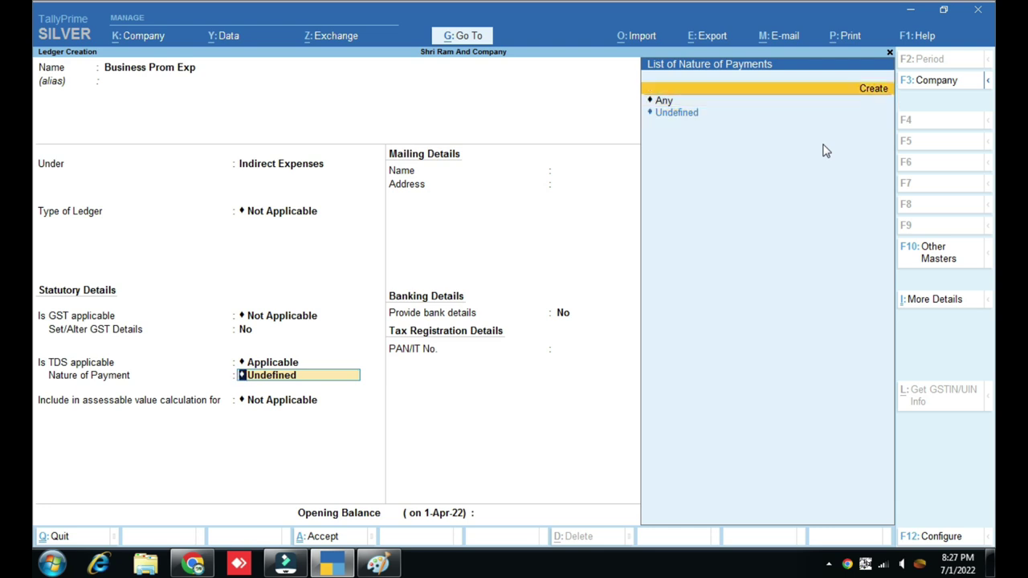
pyautogui.press('Return')
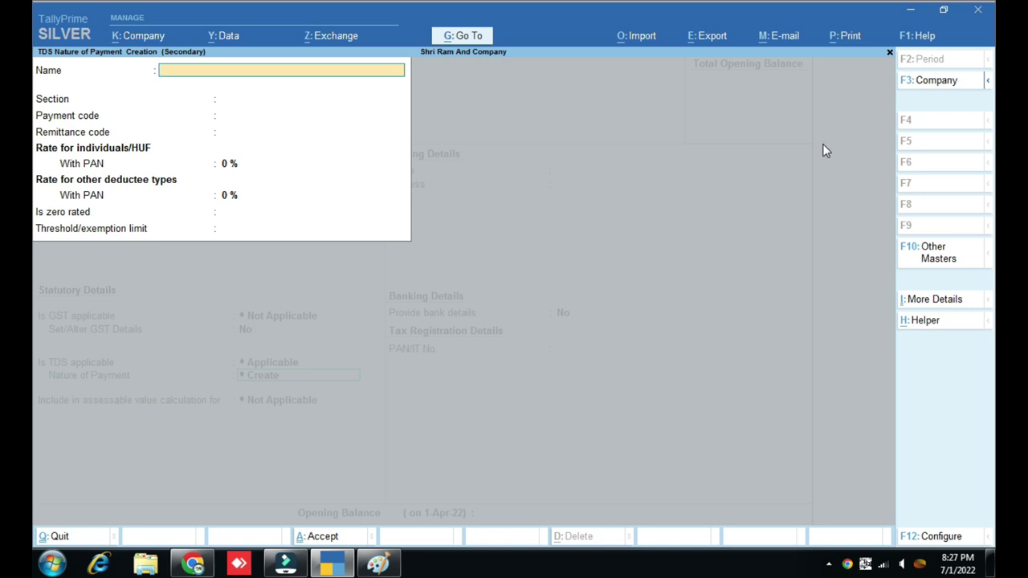
# Step: Name the payment nature '194R Tds on Gift Exp' with section 194R and payment code 94R
pyautogui.write('194')
pyautogui.press('BackSpace')
pyautogui.write('R Tds on Gift Exp')
pyautogui.press('Return')
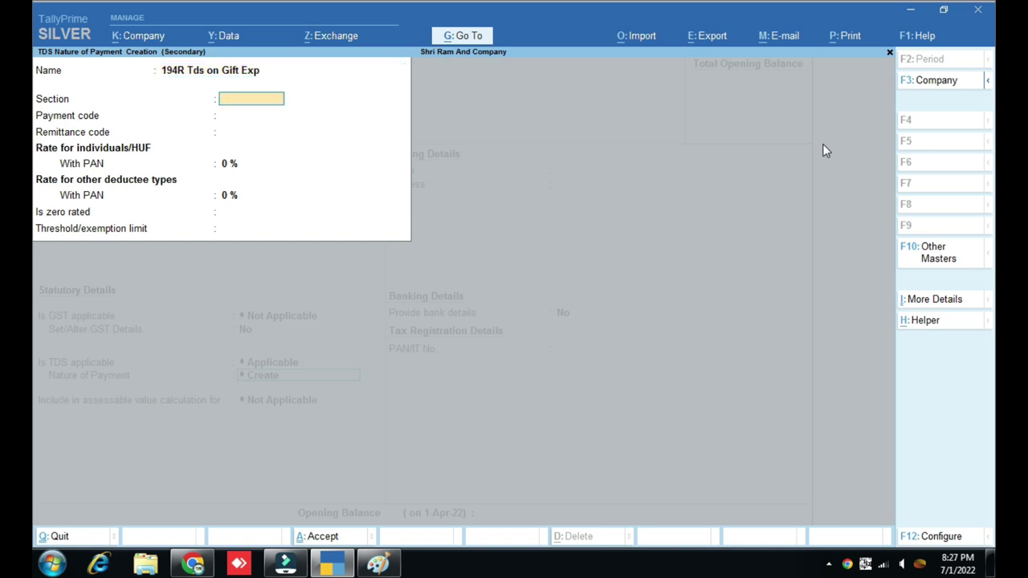
pyautogui.write('194R')
pyautogui.press('Return')
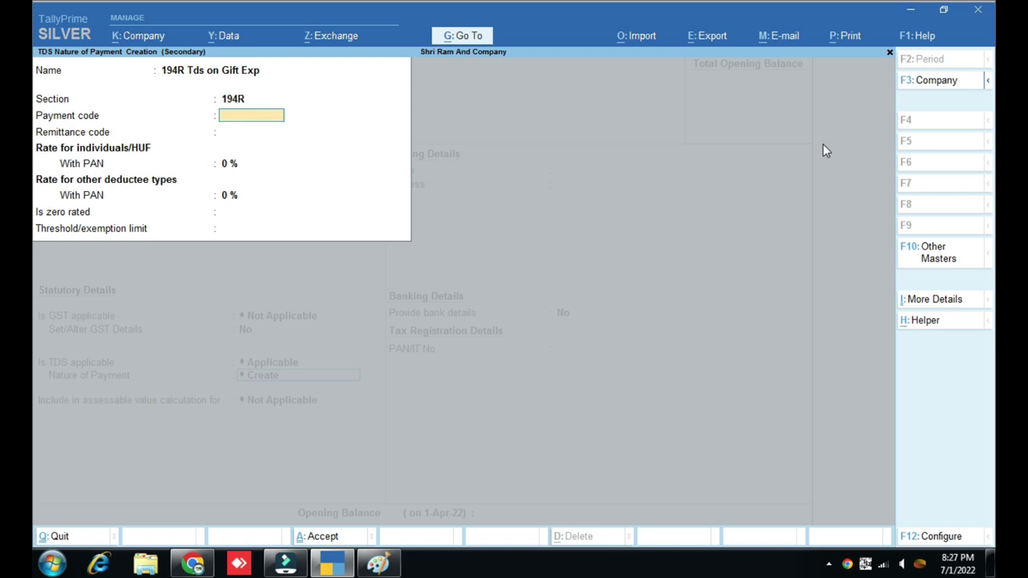
pyautogui.write('94R')
pyautogui.press('Return')
pyautogui.press('Return')
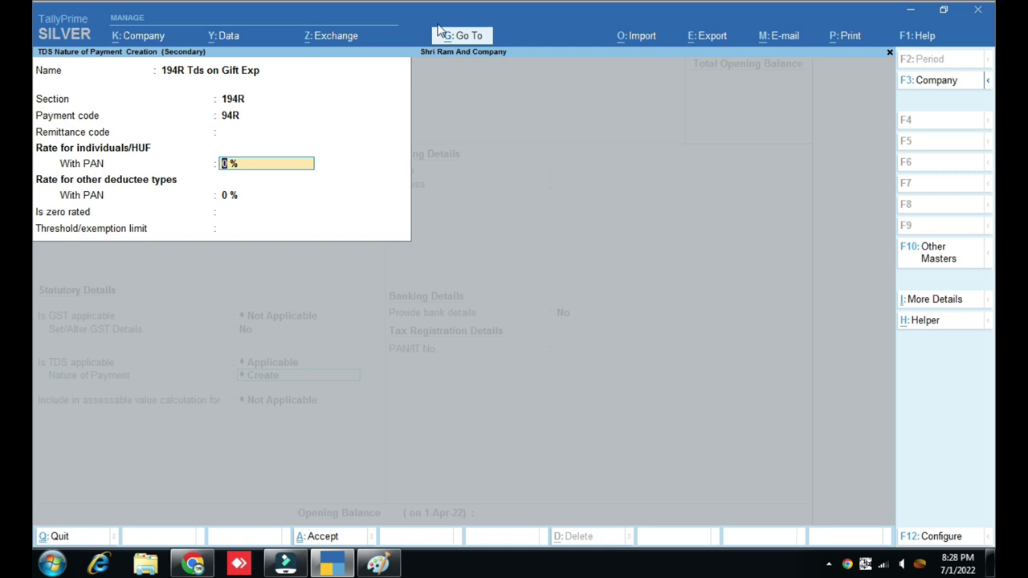
# Step: Set 10% rates and a 20,000 threshold, save the nature, and save Business Prom Exp
pyautogui.write('10')
pyautogui.press('Return')
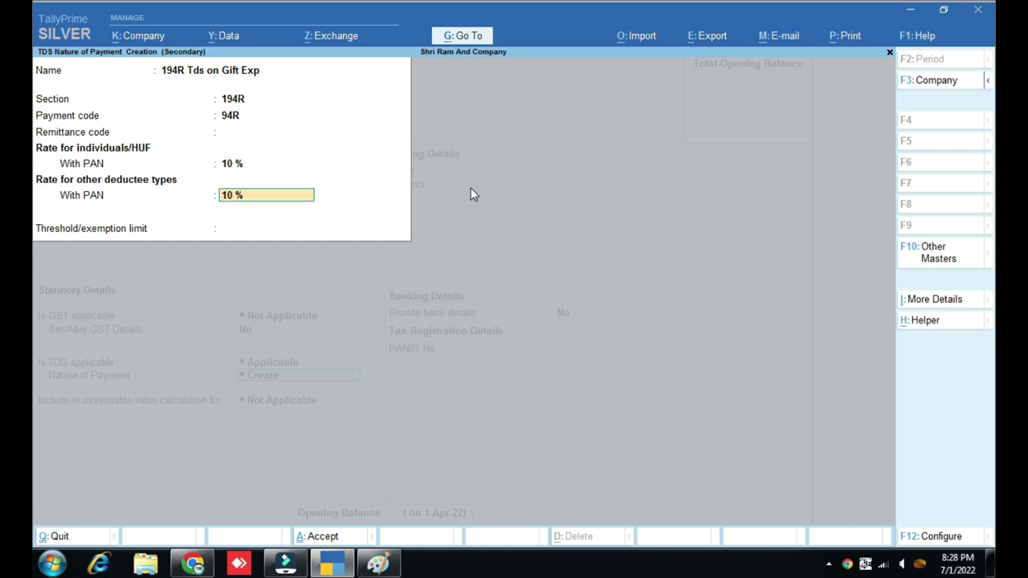
pyautogui.press('Return')
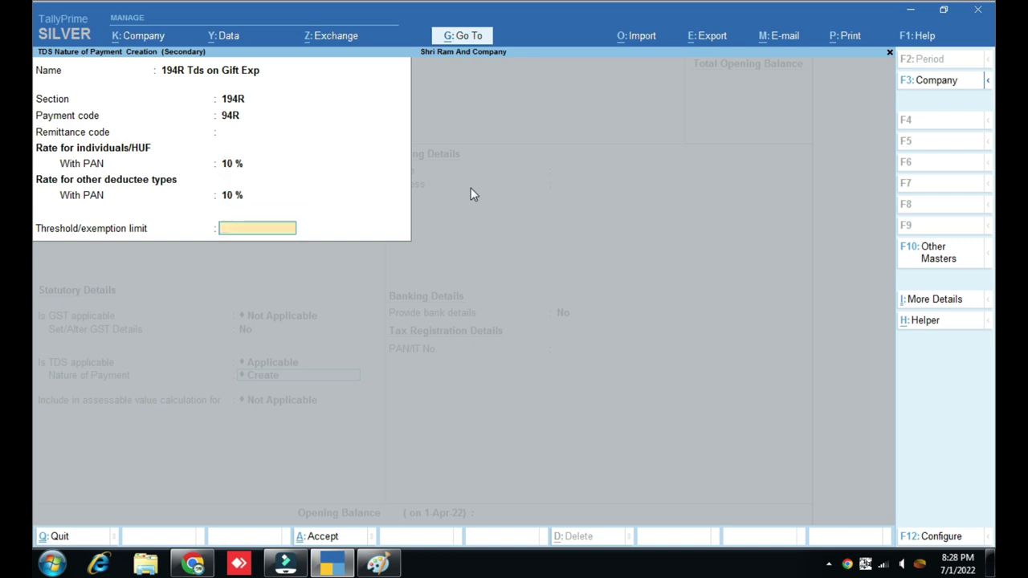
pyautogui.write('20000')
pyautogui.press('Return')
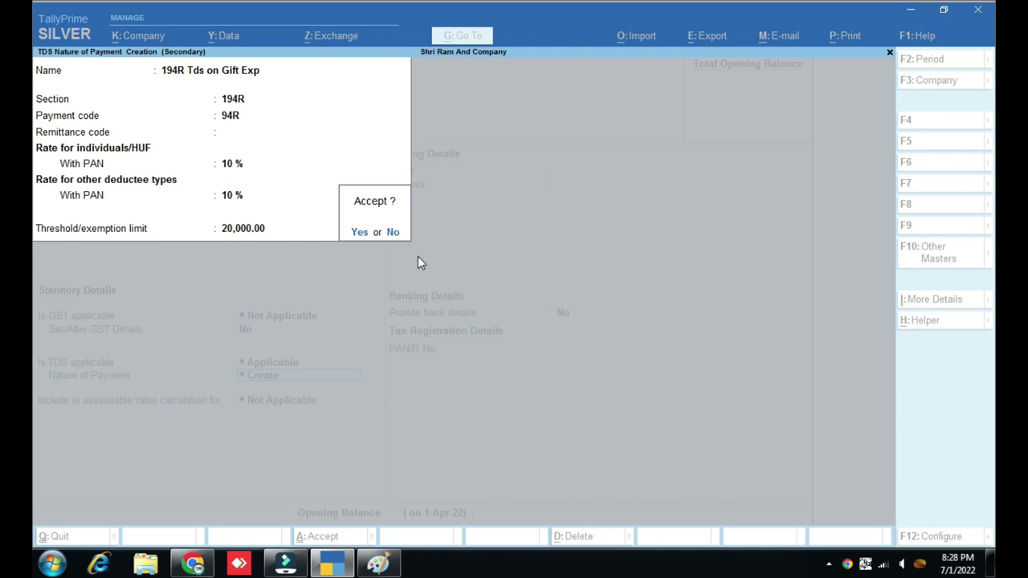
pyautogui.press('Return')
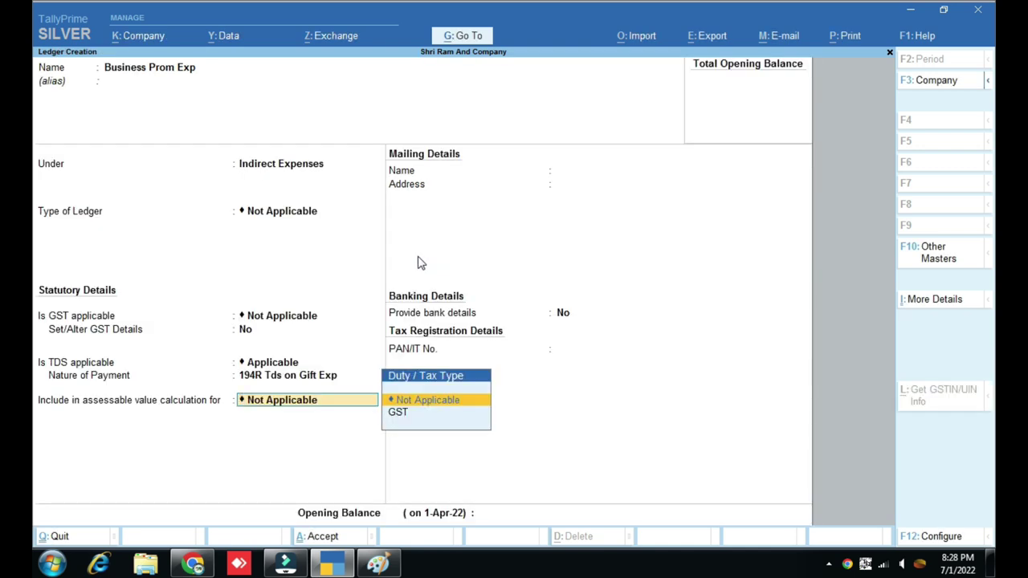
pyautogui.press('Return')
pyautogui.press('Return')
pyautogui.press('Return')
pyautogui.press('Return')
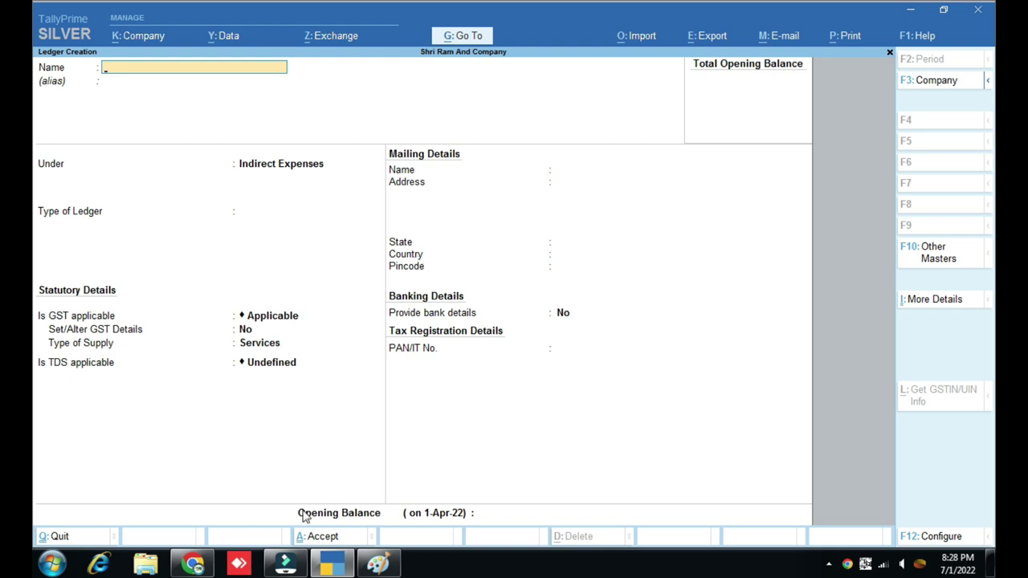
# Step: Circle the ABC party in the Paint sketch and return to ledger creation
pyautogui.click(378, 563)
pyautogui.moveTo(113, 166)
pyautogui.mouseDown()
pyautogui.moveTo(249, 208)
pyautogui.moveTo(184, 165)
pyautogui.mouseUp()
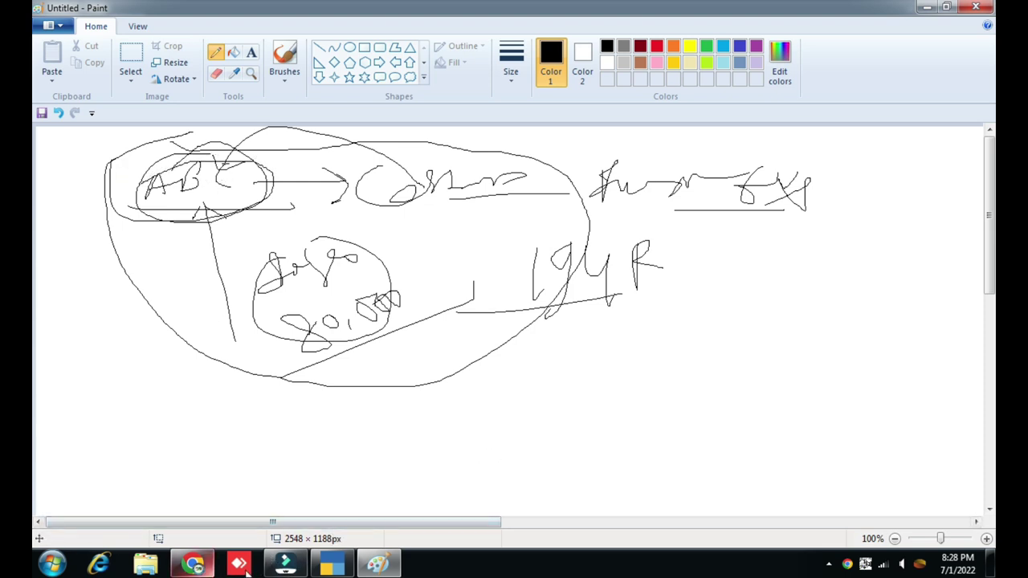
pyautogui.click(325, 561)
# Step: Create and save the Abc Company ledger under Current Liabilities with Ctrl+A
pyautogui.write('A')
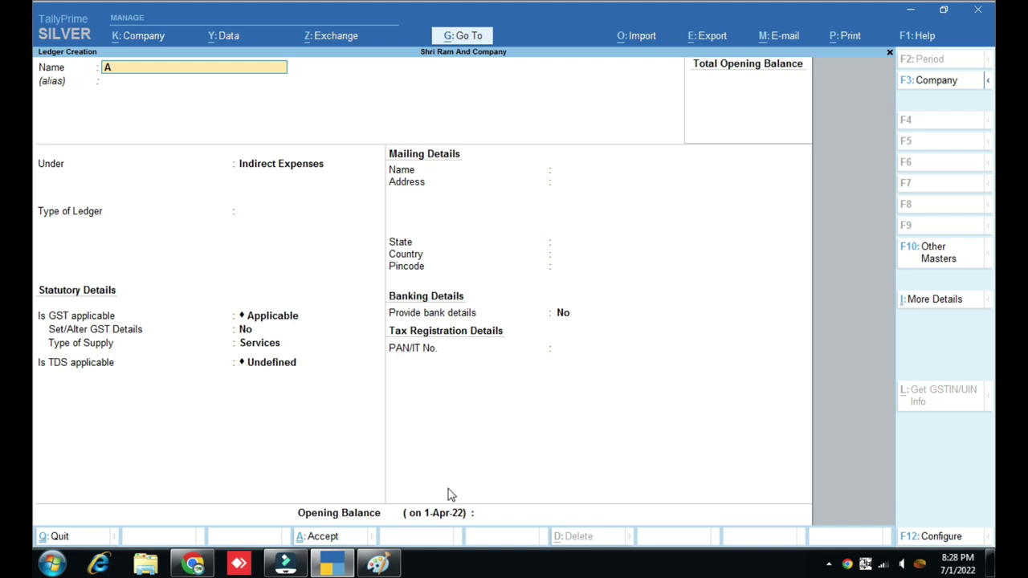
pyautogui.write('bc company')
pyautogui.press('Return')
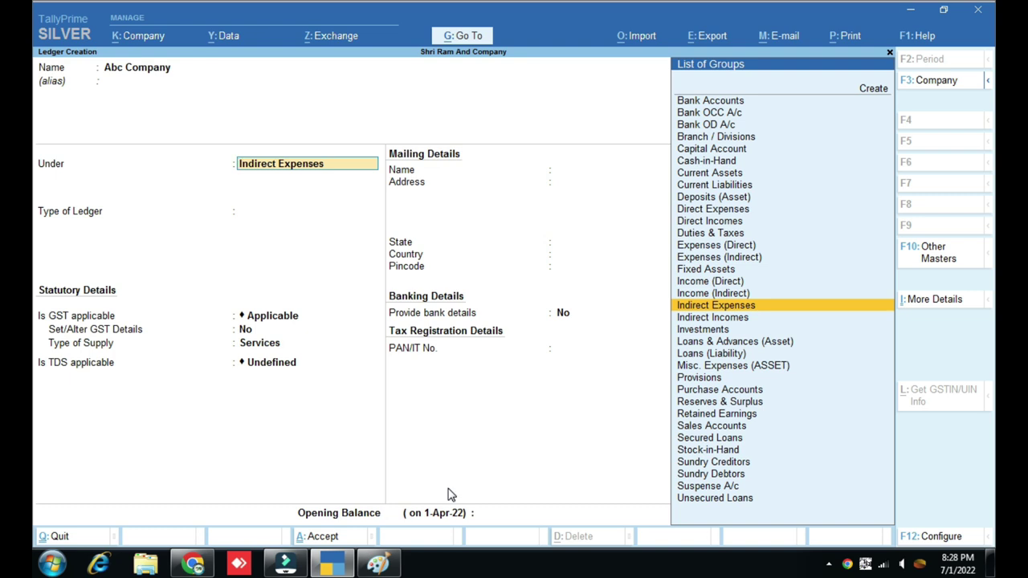
pyautogui.write('Cu')
pyautogui.press('Down')
pyautogui.press('Return')
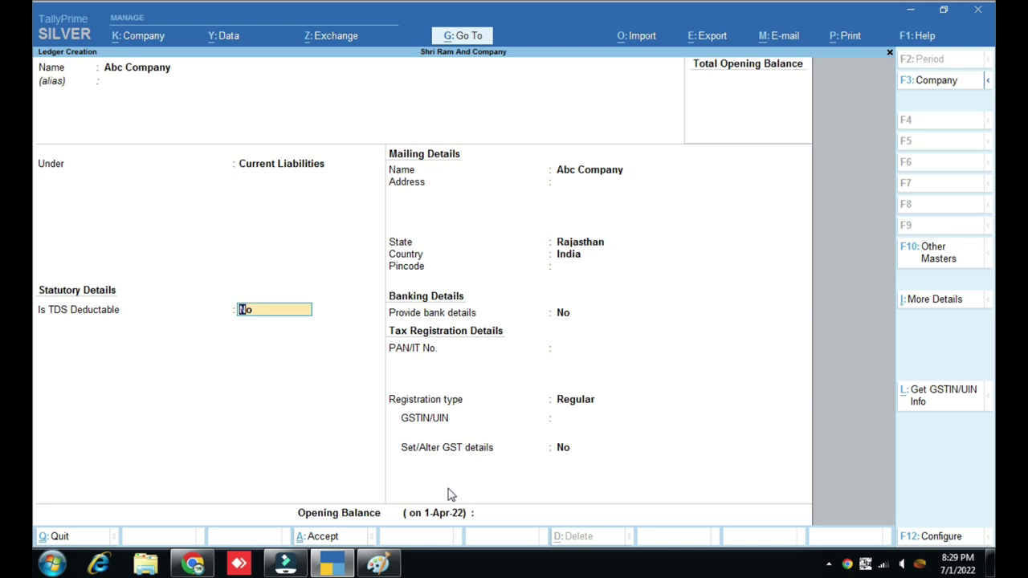
pyautogui.press('Return')
pyautogui.press('Return')
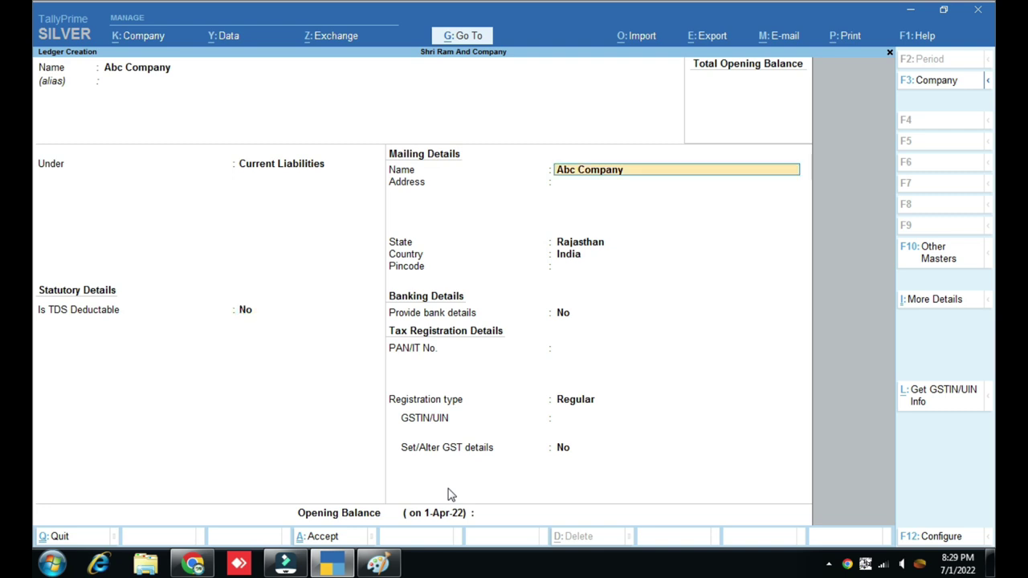
pyautogui.press('ctrl')
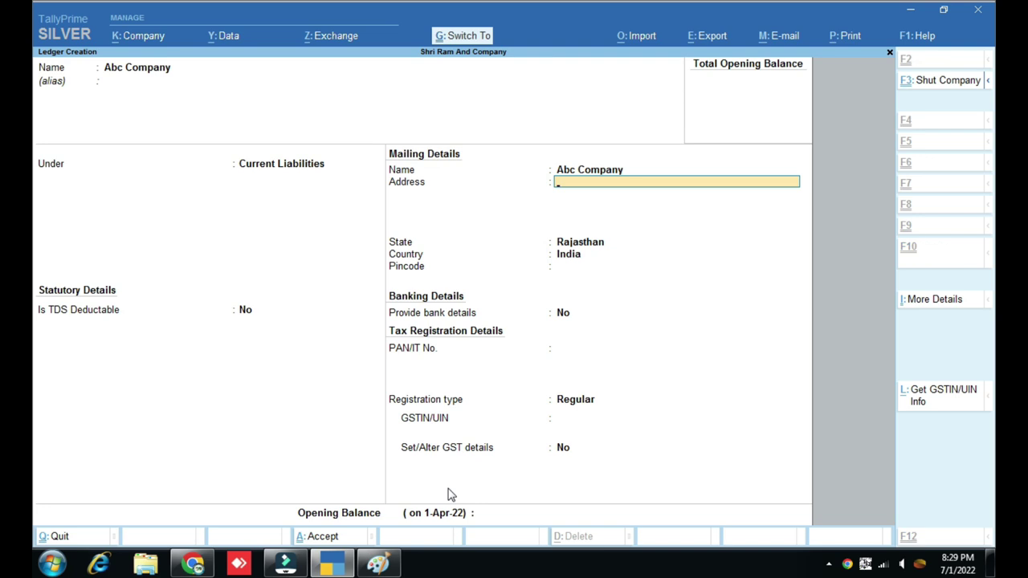
pyautogui.hotkey('ctrl', 'a')
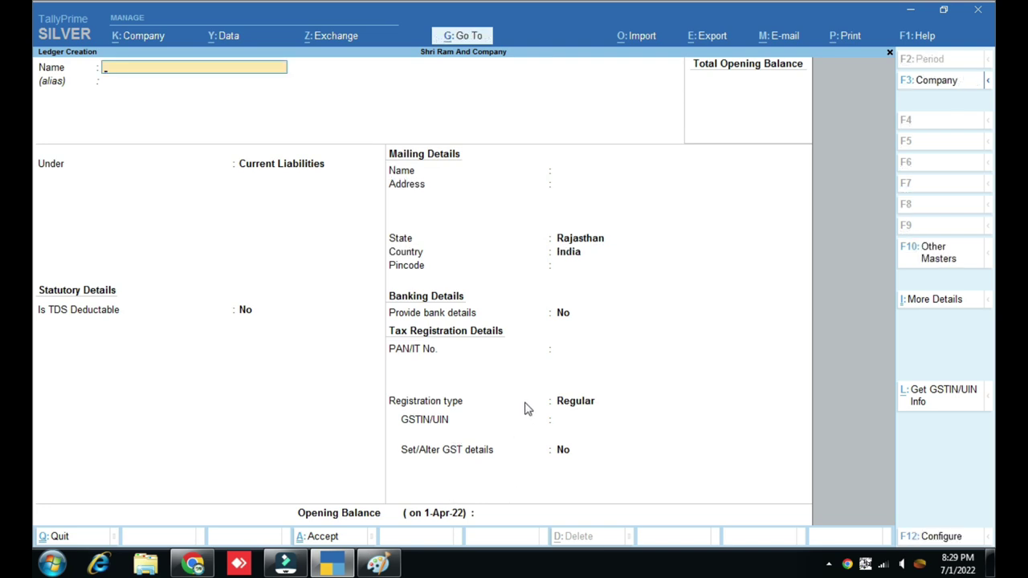
pyautogui.press('Escape')
pyautogui.press('Escape')
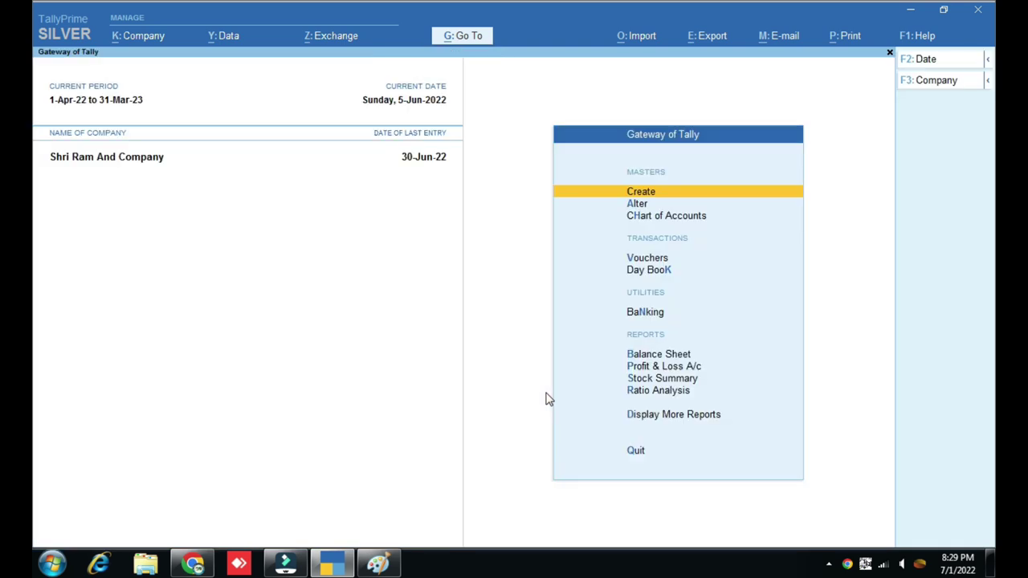
# Step: Start Alter > Ledger and search for the debtor, then back out to the Gateway
pyautogui.press('Down')
pyautogui.press('Return')
pyautogui.press('Down')
pyautogui.press('Return')
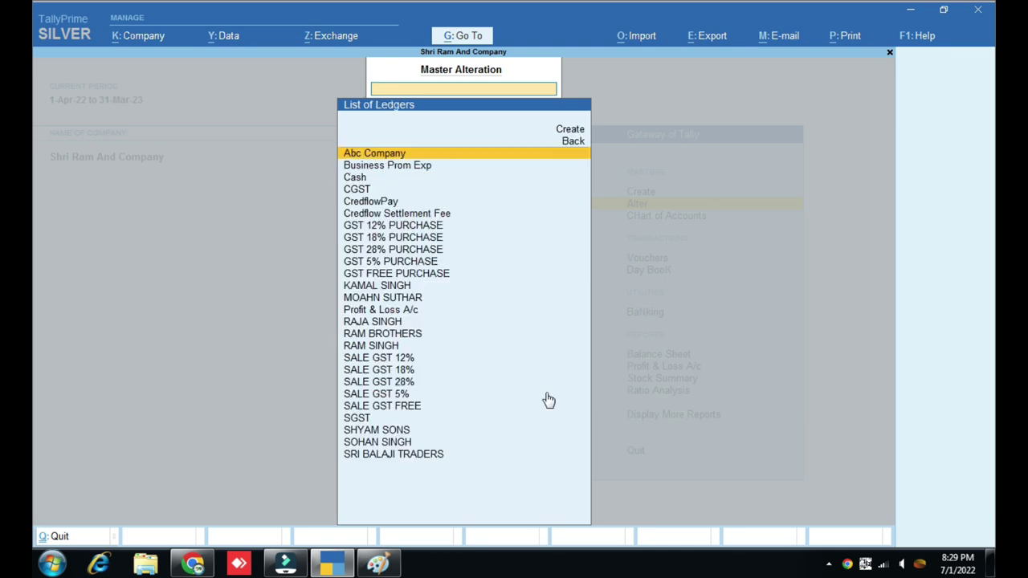
pyautogui.write('Raj')
pyautogui.press('BackSpace')
pyautogui.press('BackSpace')
pyautogui.press('BackSpace')
pyautogui.press('Escape')
pyautogui.press('Escape')
# Step: Review the debtors in the detailed Balance Sheet's Sundry Debtors summary
pyautogui.press('b')
pyautogui.hotkey('alt', 'F5')
pyautogui.press('Right')
pyautogui.press('Down')
pyautogui.press('Down')
pyautogui.press('Down')
pyautogui.press('Up')
pyautogui.press('Return')
pyautogui.press('Down')
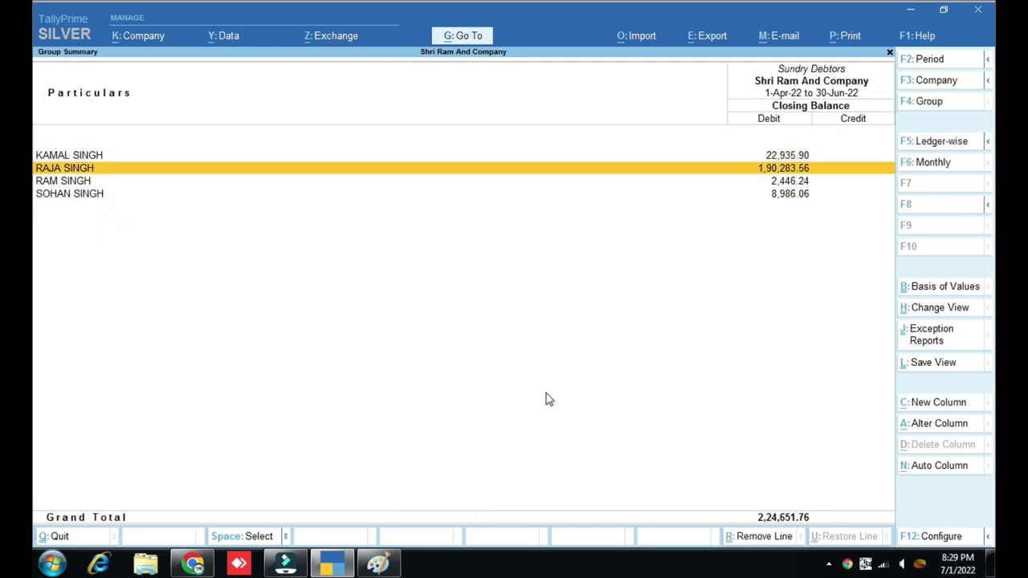
pyautogui.press('Escape')
pyautogui.press('Escape')
# Step: Open the debtor's ledger in Ledger Alteration through Alter > Ledger
pyautogui.press('Home')
pyautogui.press('a')
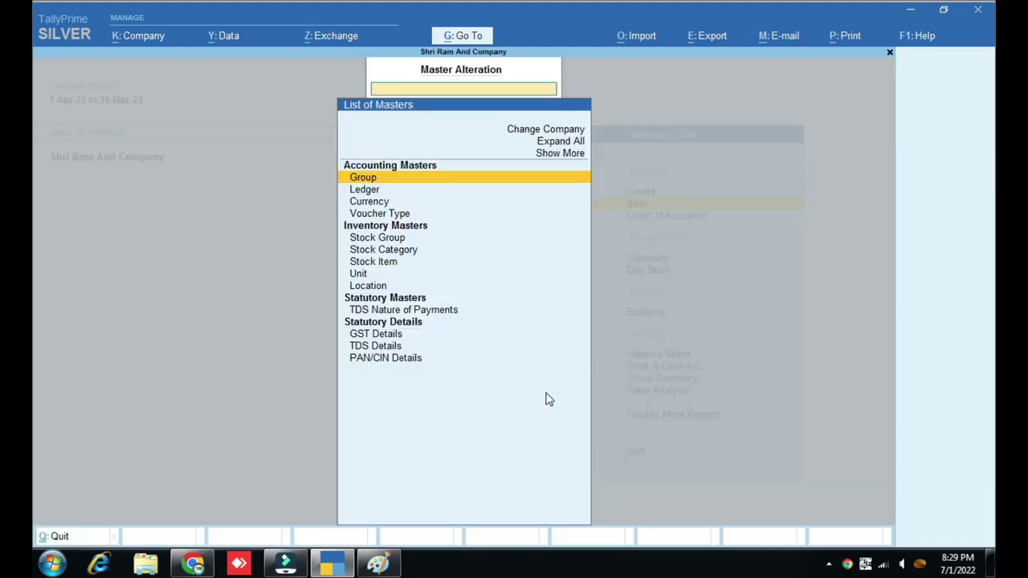
pyautogui.press('Down')
pyautogui.press('Down')
pyautogui.press('Up')
pyautogui.press('Return')
pyautogui.write('Raj')
pyautogui.press('Return')
pyautogui.press('Return')
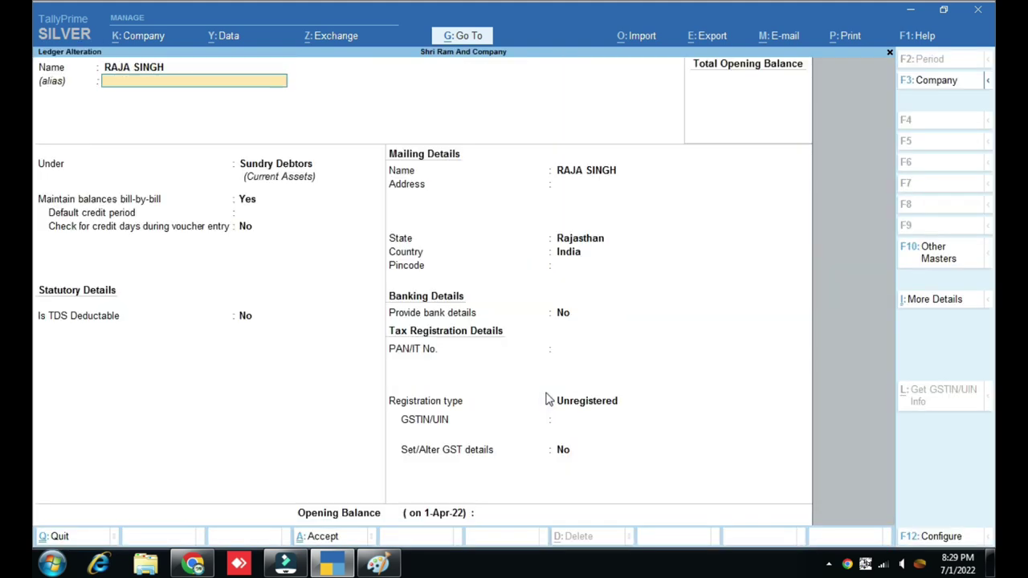
pyautogui.press('Return')
pyautogui.press('Return')
pyautogui.press('Return')
pyautogui.press('Return')
pyautogui.press('Return')
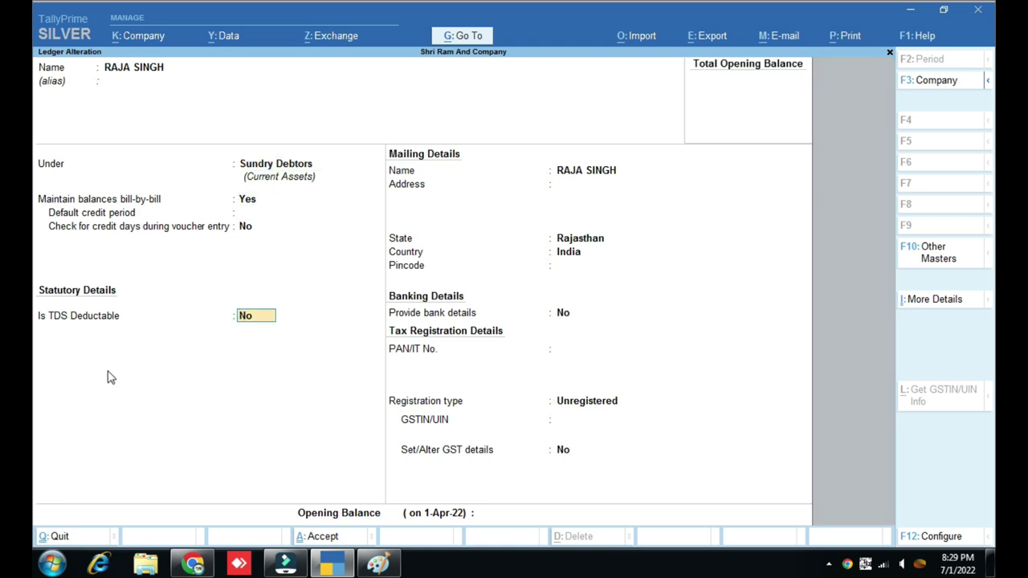
# Step: Mark the debtor ledger TDS deductible with deductee type Individual/HUF - Resident
pyautogui.press('ctrl')
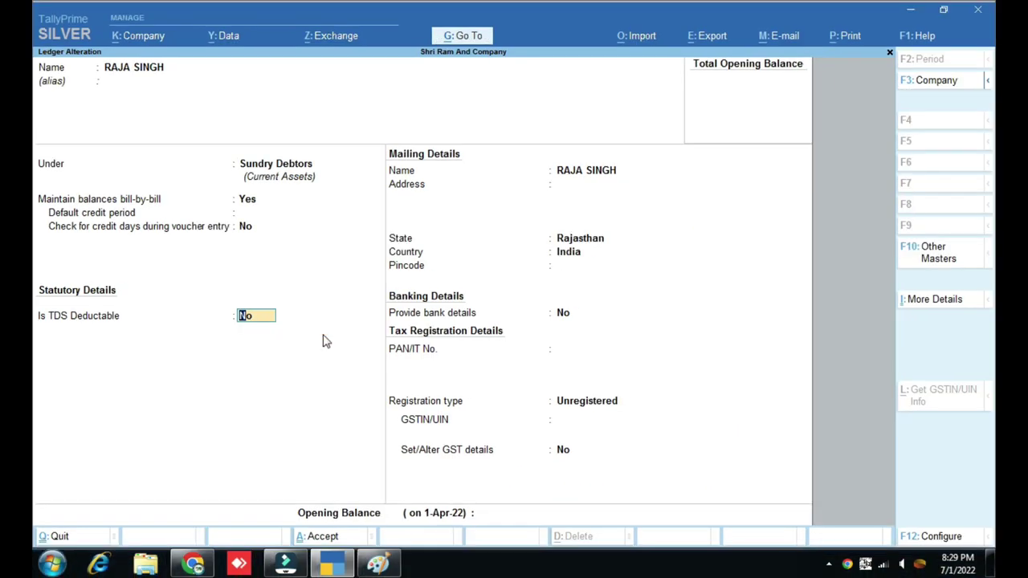
pyautogui.write('y')
pyautogui.press('Return')
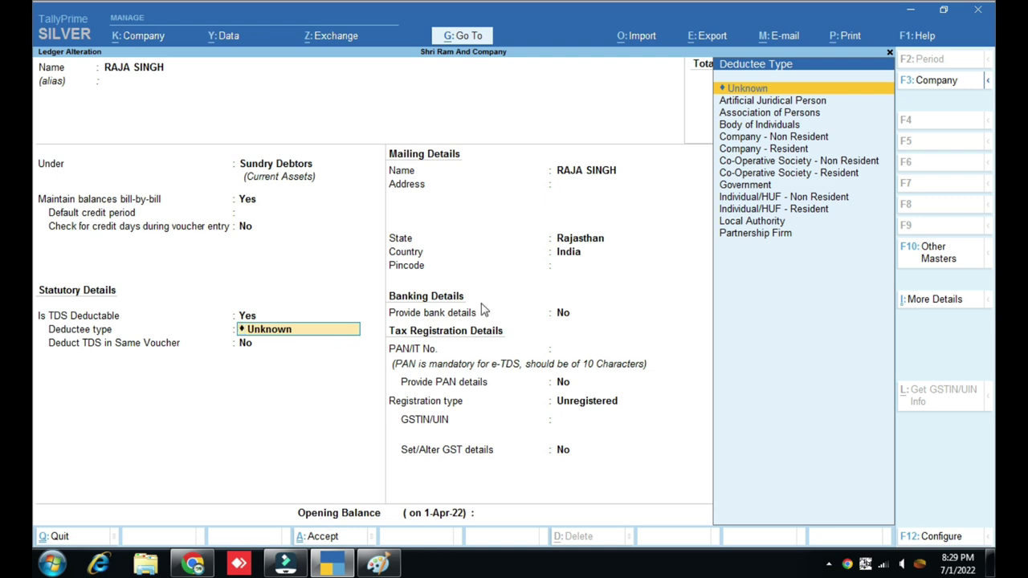
pyautogui.press('Down')
pyautogui.press('Down')
pyautogui.press('Down')
pyautogui.press('Down')
pyautogui.press('Down')
pyautogui.press('Down')
pyautogui.press('Down')
pyautogui.press('Down')
pyautogui.press('Down')
pyautogui.press('Down')
pyautogui.press('Down')
pyautogui.press('Up')
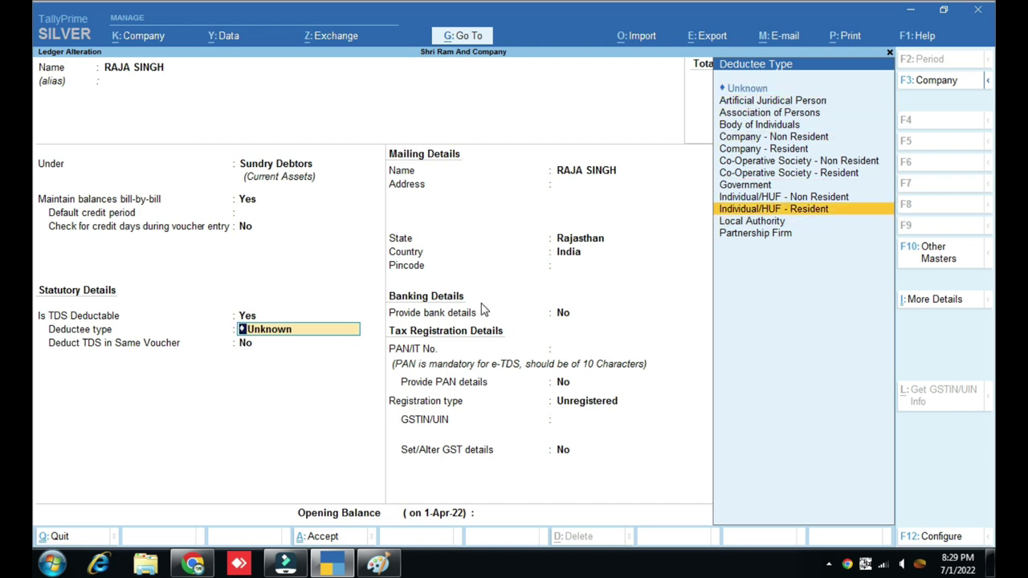
pyautogui.press('Return')
# Step: Deduct TDS in the same voucher under nature of payment 194R Tds on Gift Exp
pyautogui.press('y')
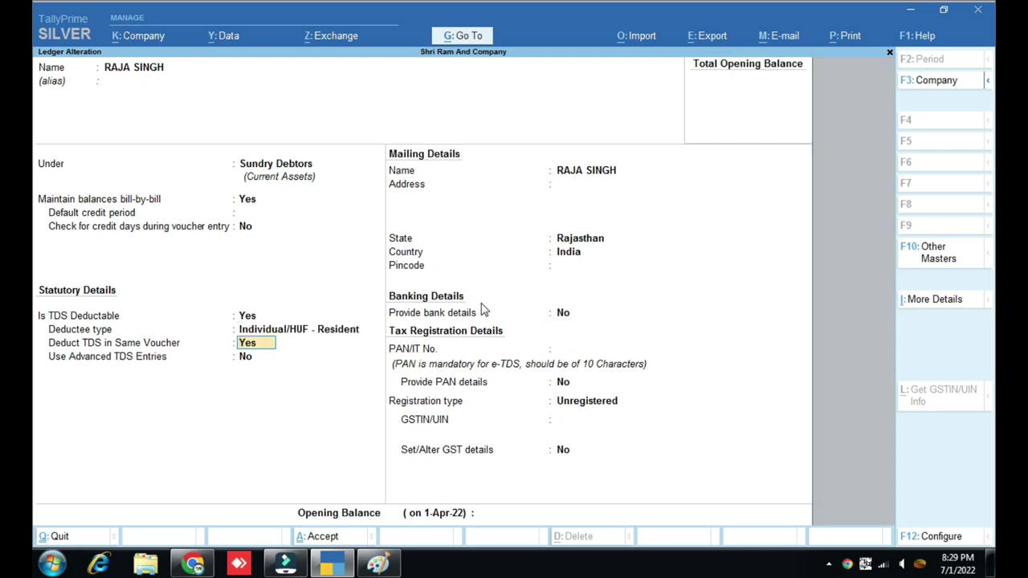
pyautogui.press('Return')
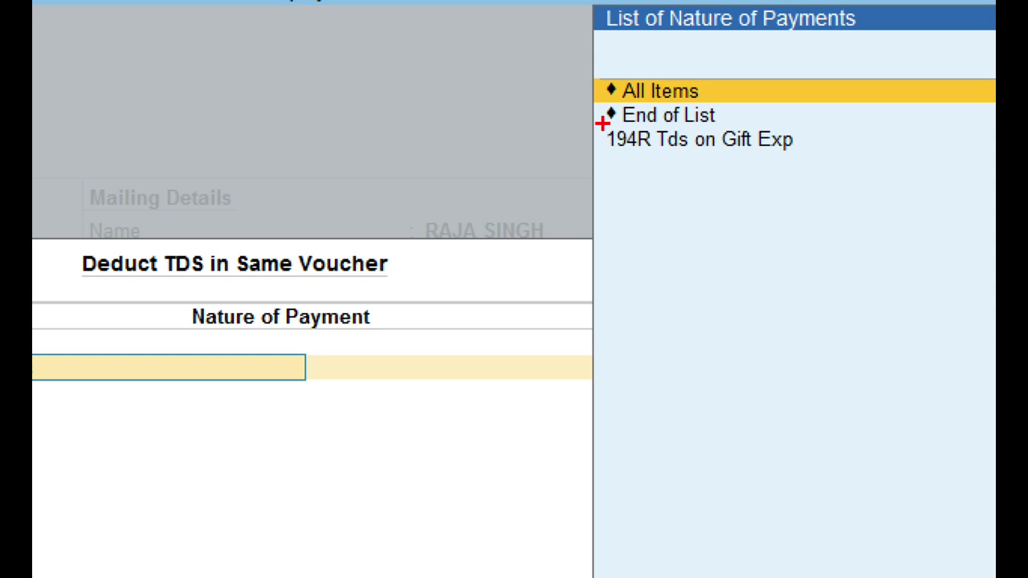
pyautogui.moveTo(602, 123); pyautogui.dragTo(828, 152)
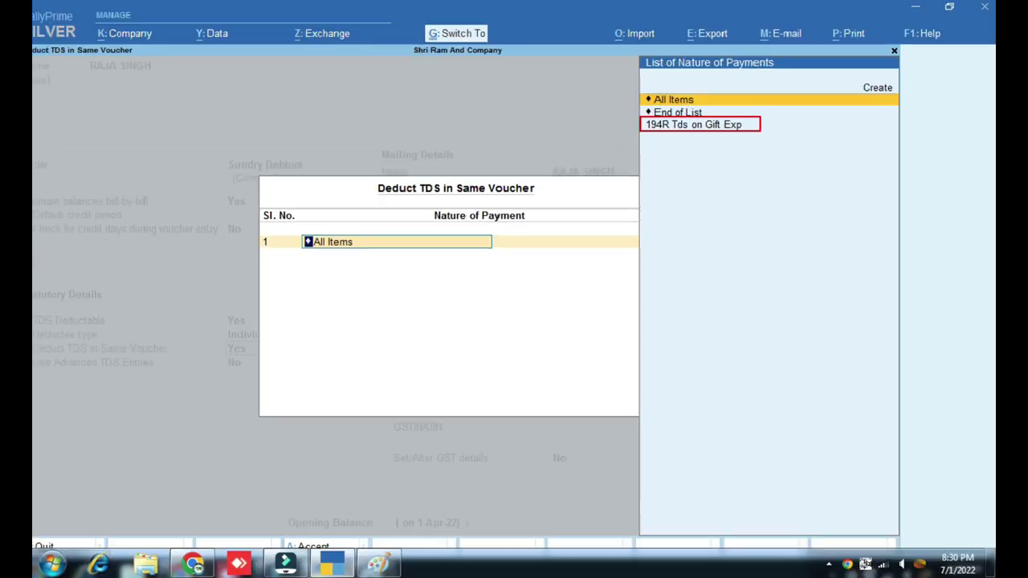
pyautogui.press('Down')
pyautogui.press('Down')
pyautogui.press('Return')
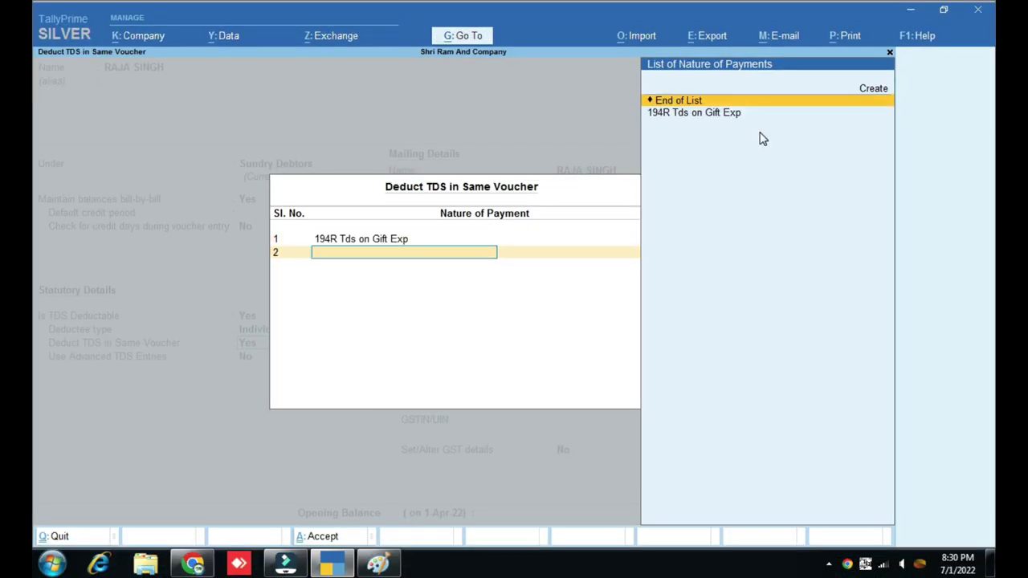
pyautogui.press('Return')
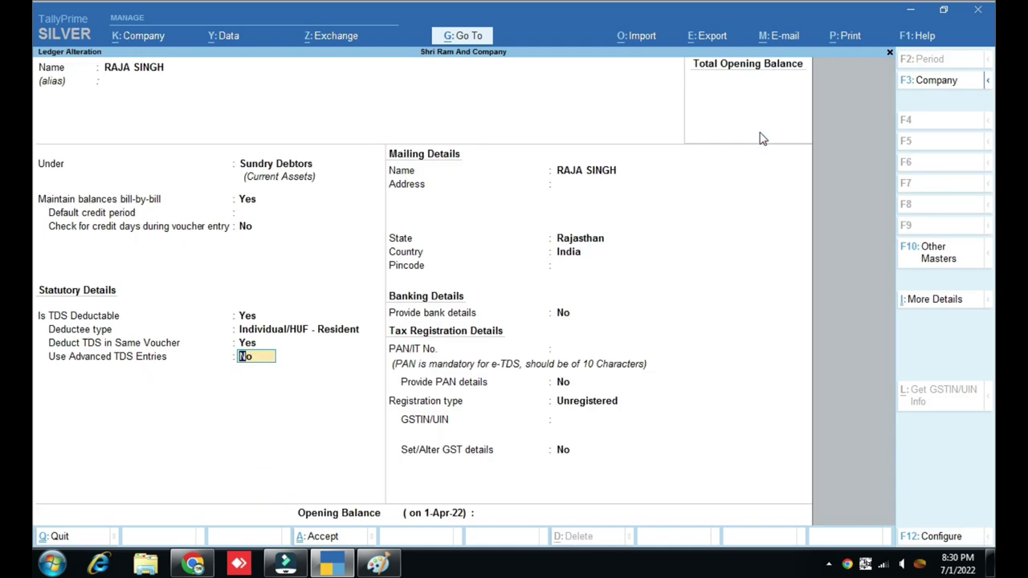
# Step: Turn on advanced TDS entries and ignore the income tax exemption limit for 194R Tds on Gift Exp
pyautogui.write('y')
pyautogui.press('Return')
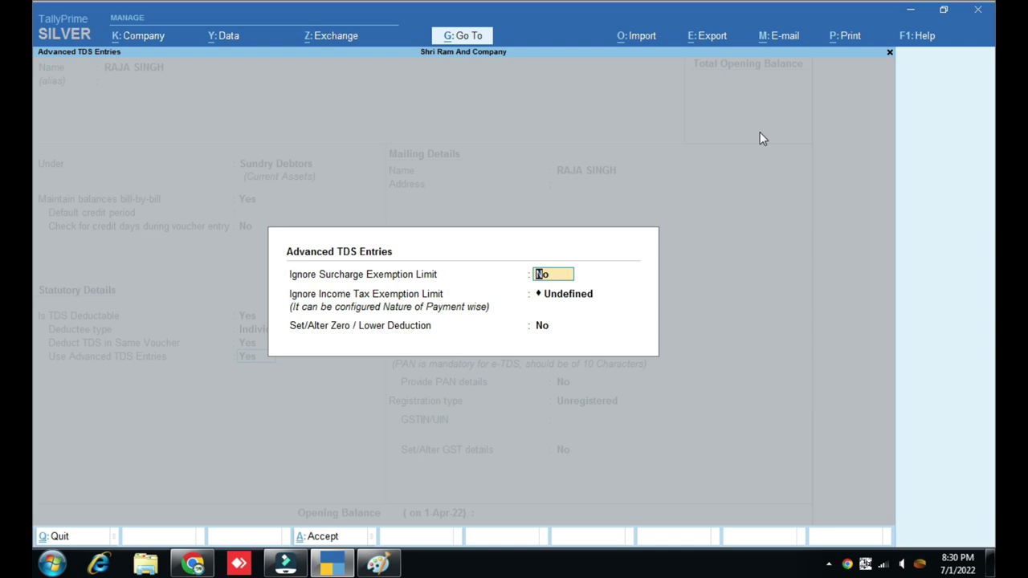
pyautogui.press('Return')
pyautogui.press('BackSpace')
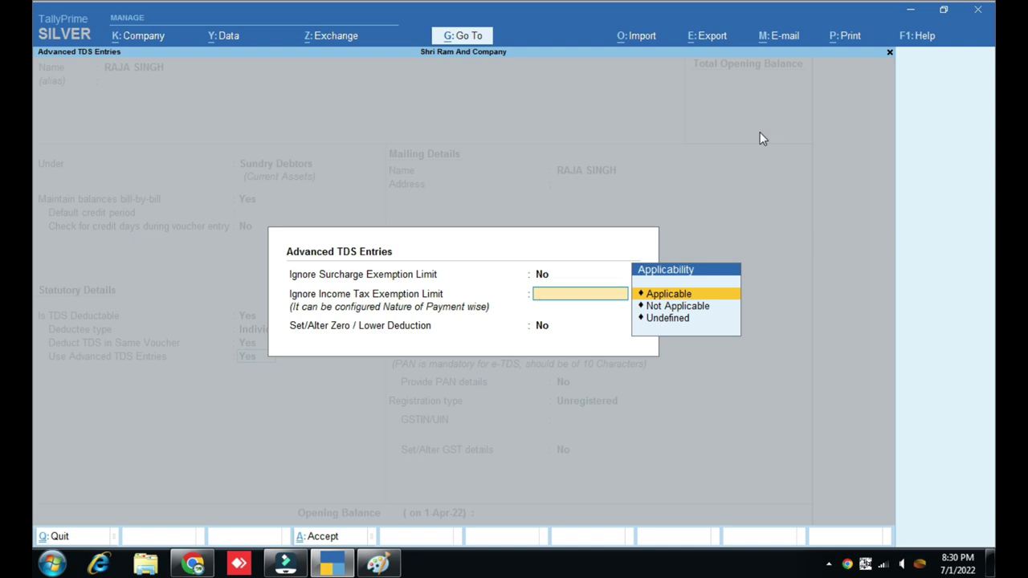
pyautogui.press('Return')
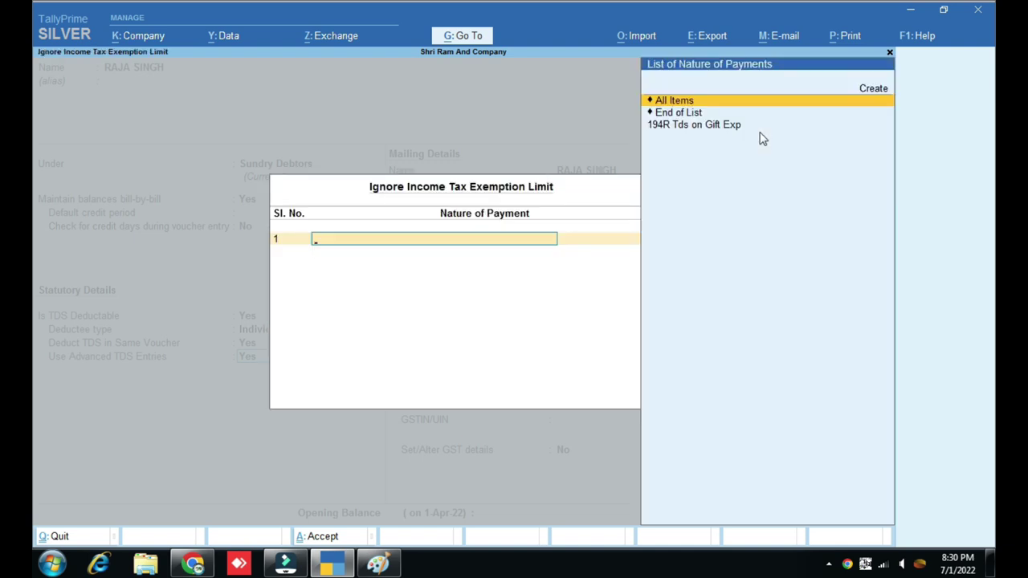
pyautogui.press('Down')
pyautogui.press('Down')
pyautogui.press('Return')
pyautogui.press('Return')
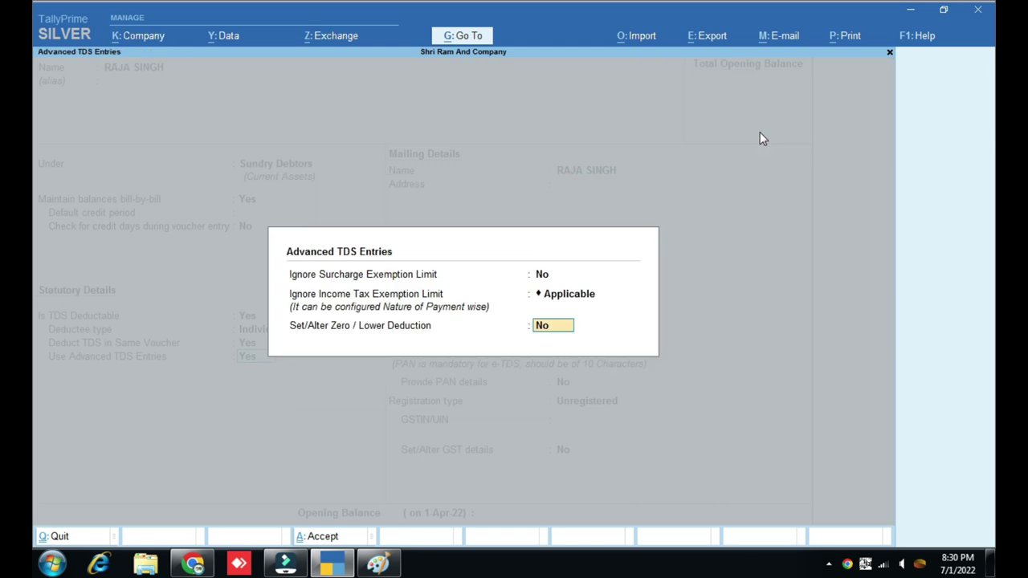
pyautogui.press('Return')
pyautogui.press('Return')
pyautogui.press('Return')
pyautogui.press('Return')
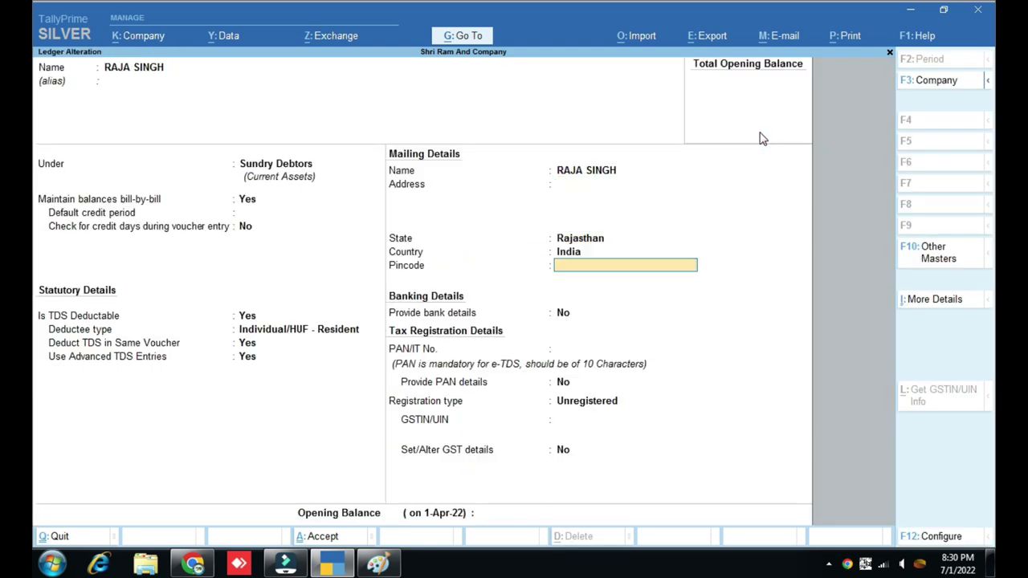
pyautogui.press('Return')
pyautogui.press('Return')
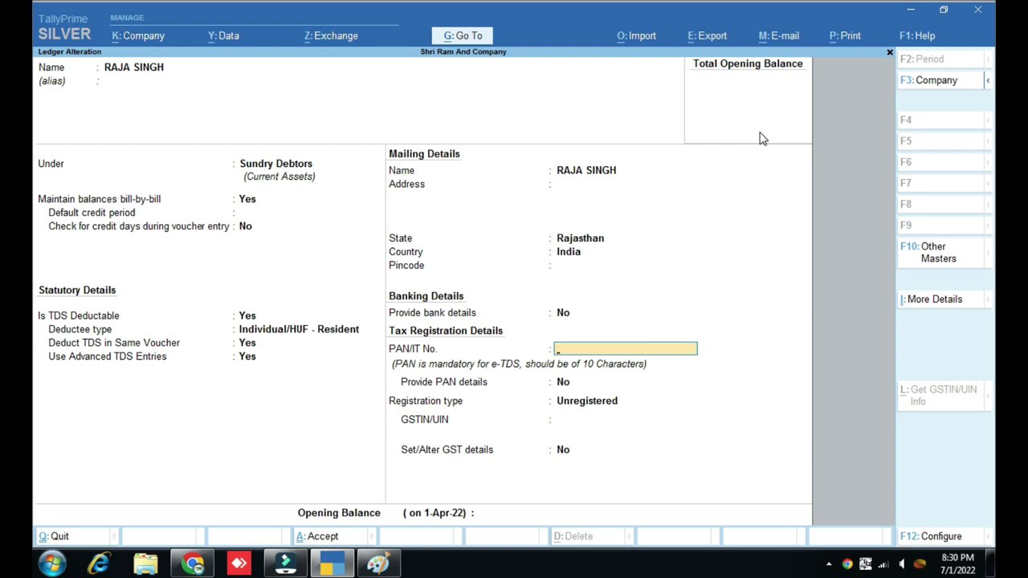
# Step: Enter the party's PAN and save the ledger changes
pyautogui.write('AGJPL5213H')
pyautogui.press('Return')
pyautogui.press('Return')
pyautogui.press('Return')
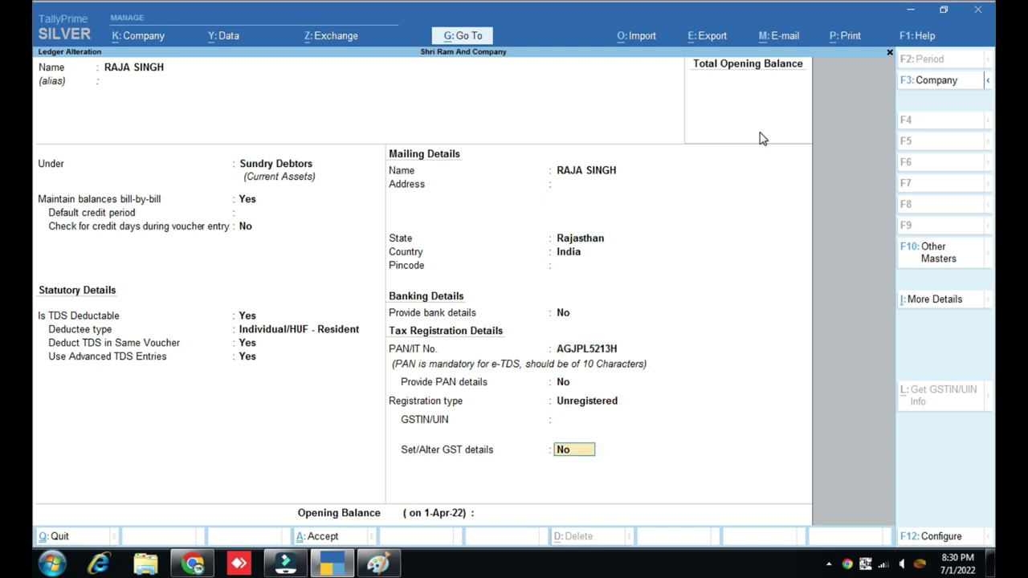
pyautogui.press('Return')
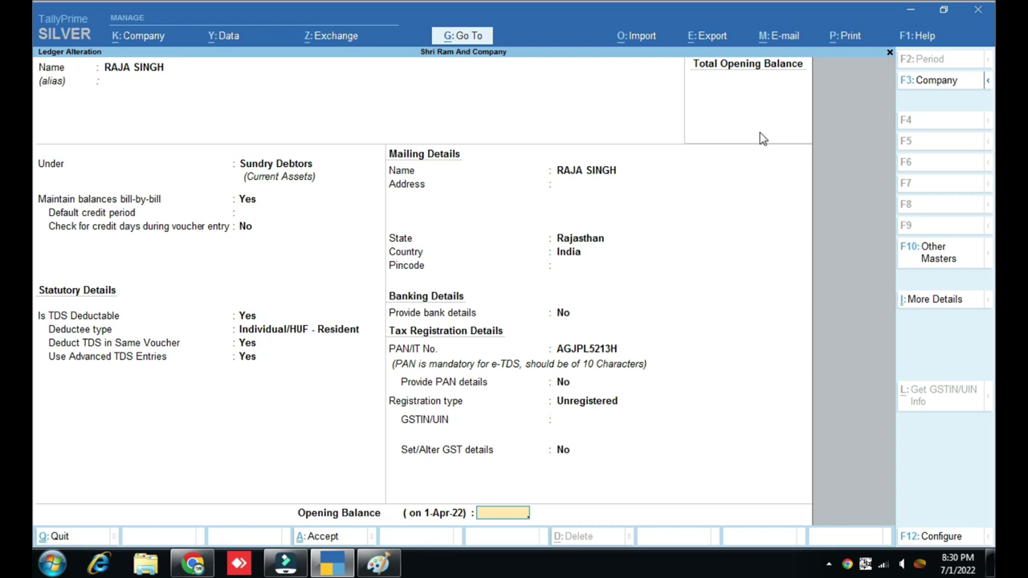
pyautogui.press('Return')
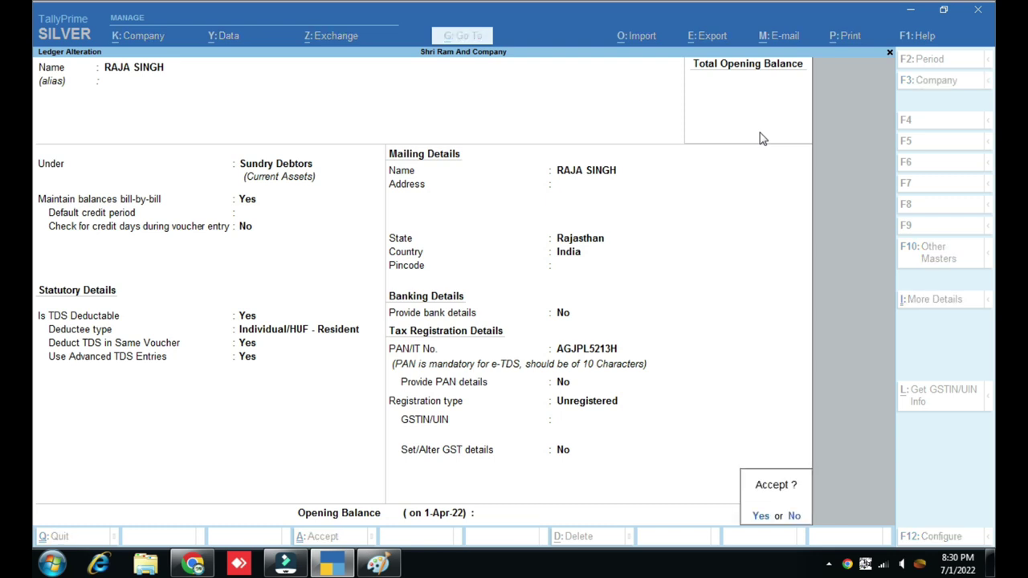
pyautogui.press('Return')
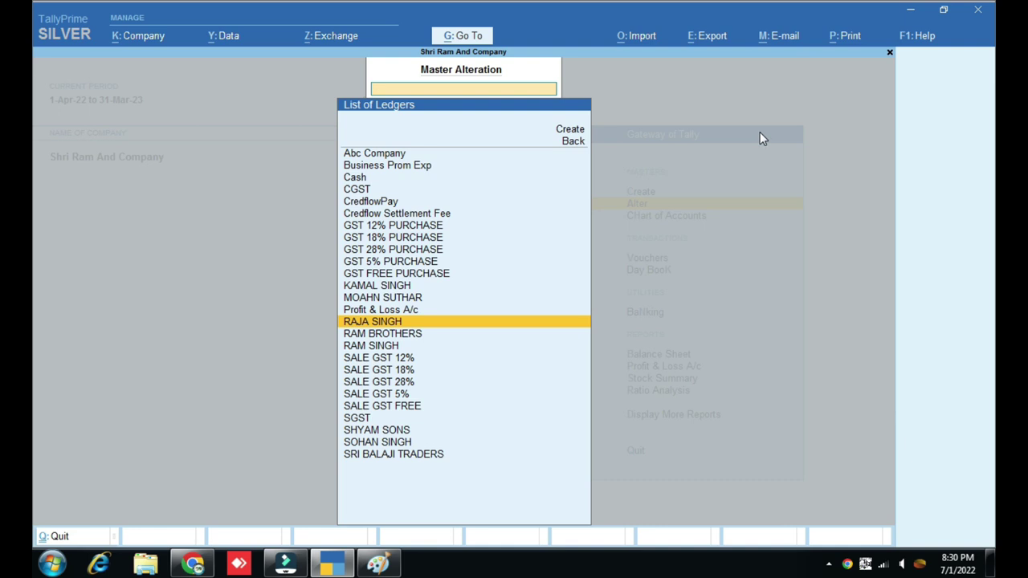
# Step: Return to the Gateway of Tally, glancing at the Paint sketch before coming back
pyautogui.press('Escape')
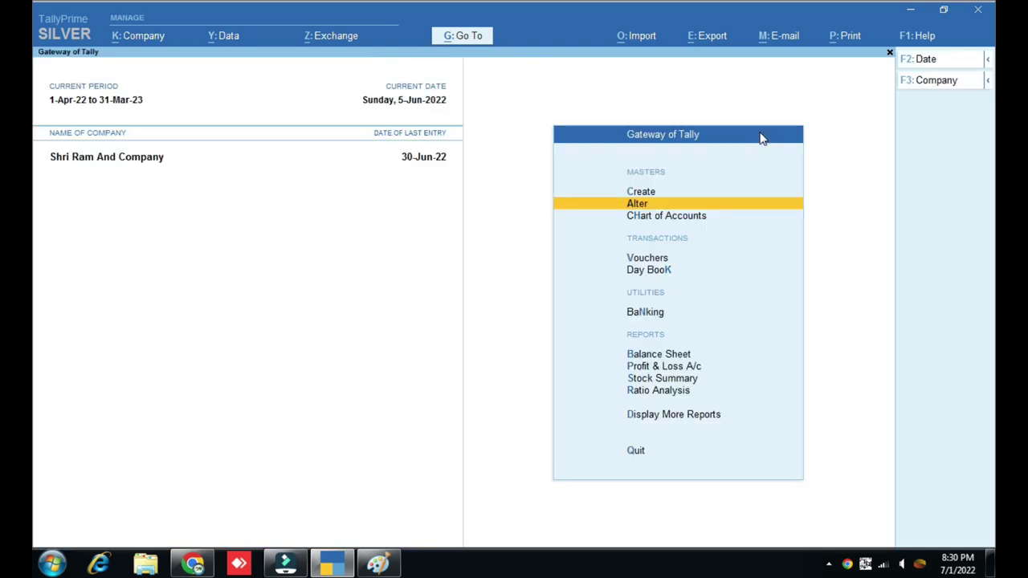
pyautogui.press('Up')
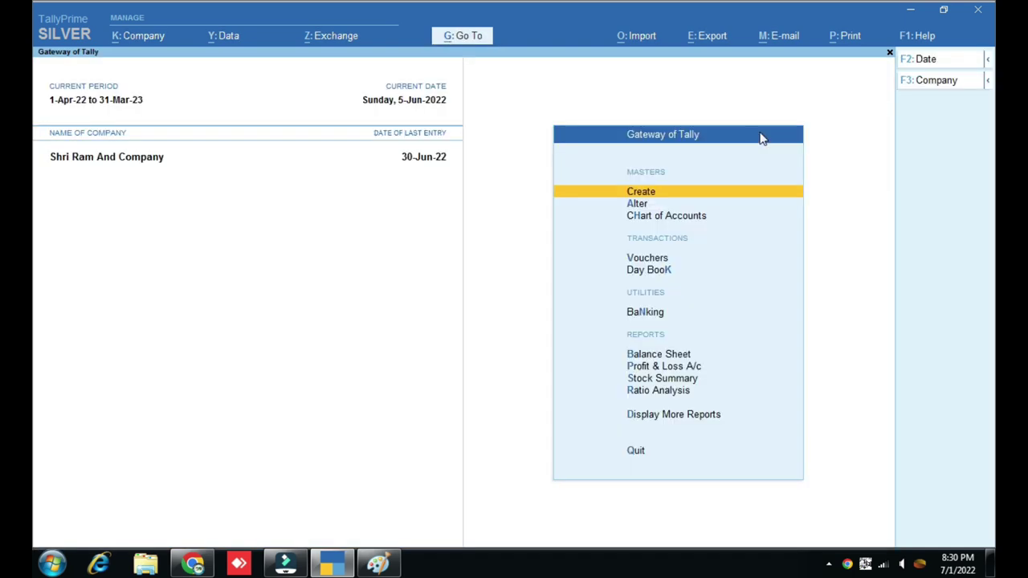
pyautogui.click(378, 563)
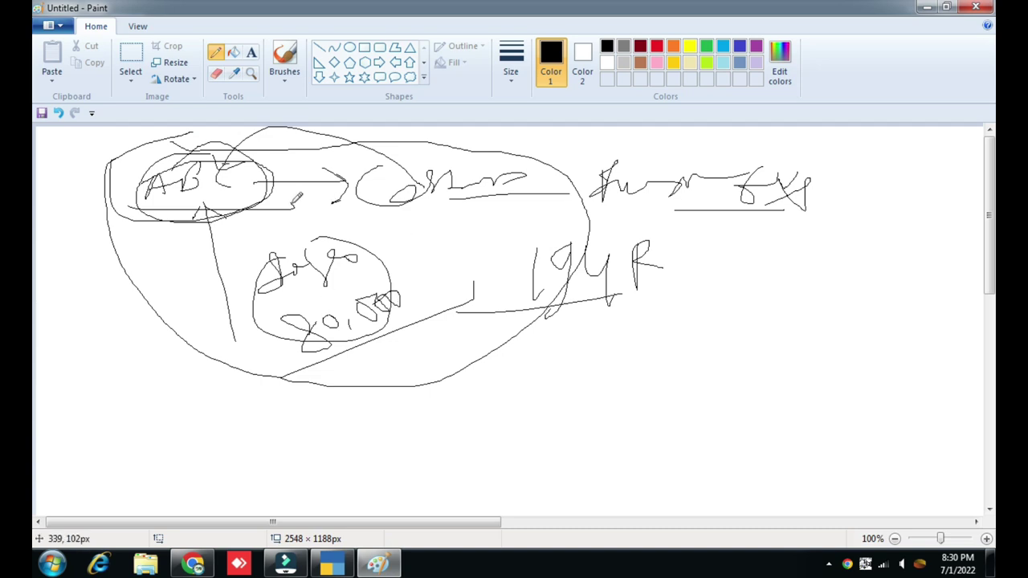
pyautogui.click(338, 562)
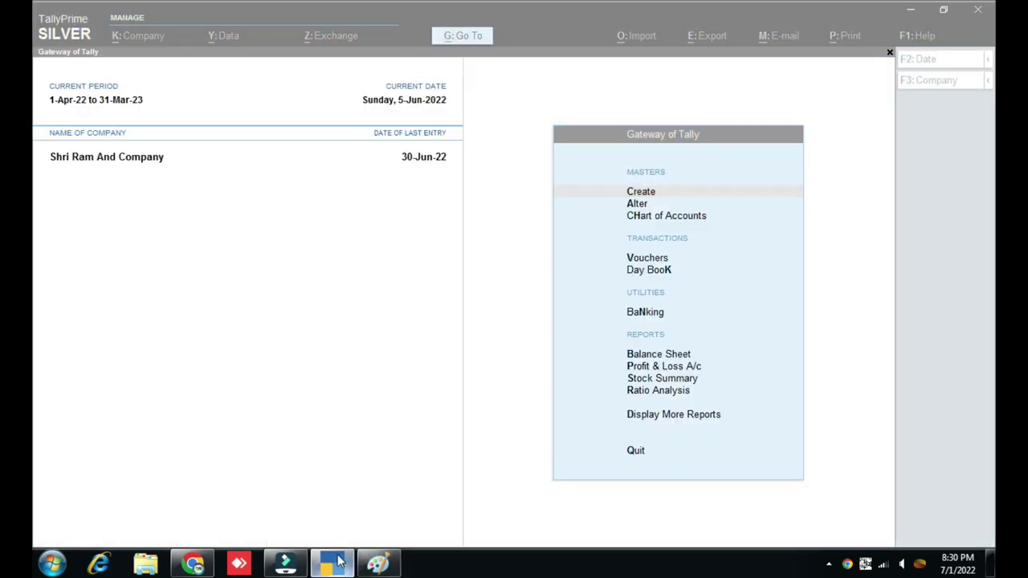
# Step: Start a 1-Jul-22 journal debiting the debtor ledger 80,000 on account
pyautogui.press('v')
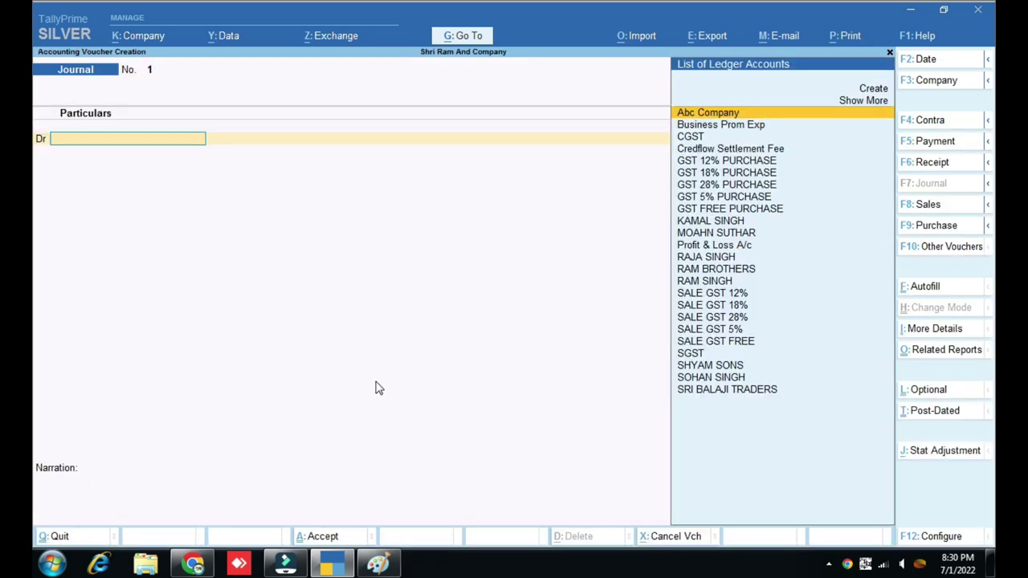
pyautogui.press('F2')
pyautogui.write('1-7')
pyautogui.press('Return')
pyautogui.write('raj')
pyautogui.press('Return')
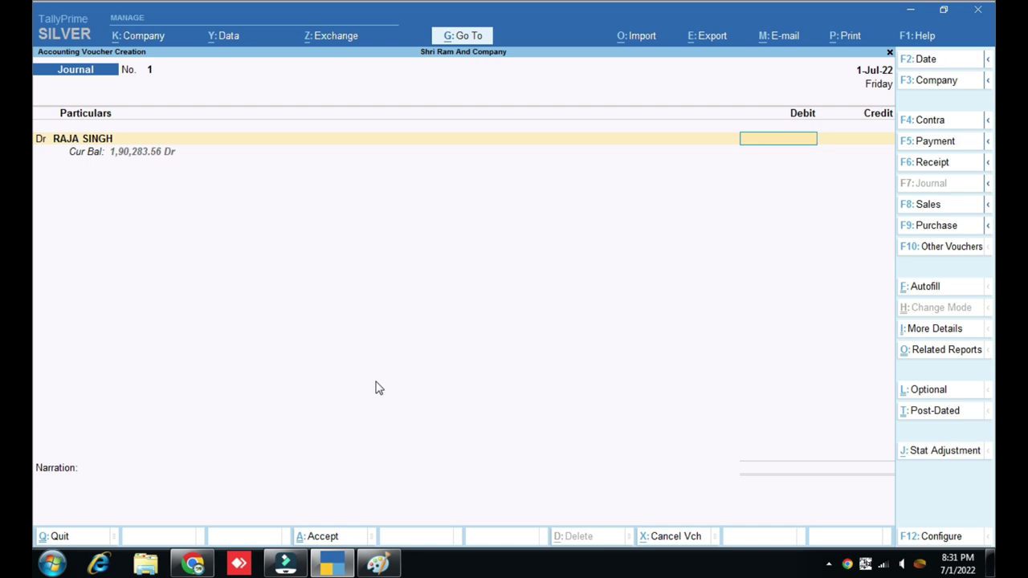
pyautogui.write('8')
pyautogui.write('0000')
pyautogui.press('Return')
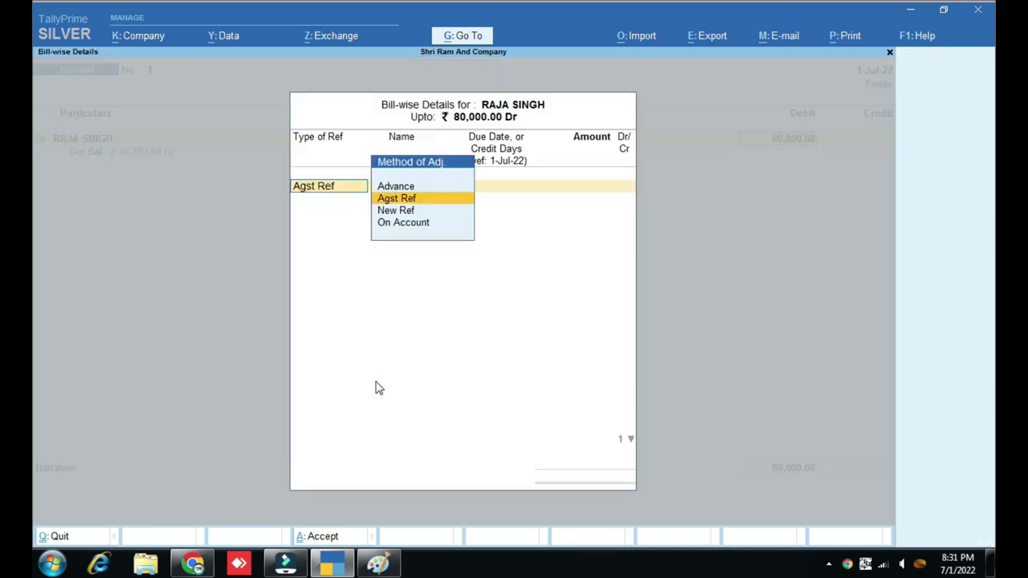
pyautogui.press('Down')
pyautogui.press('Down')
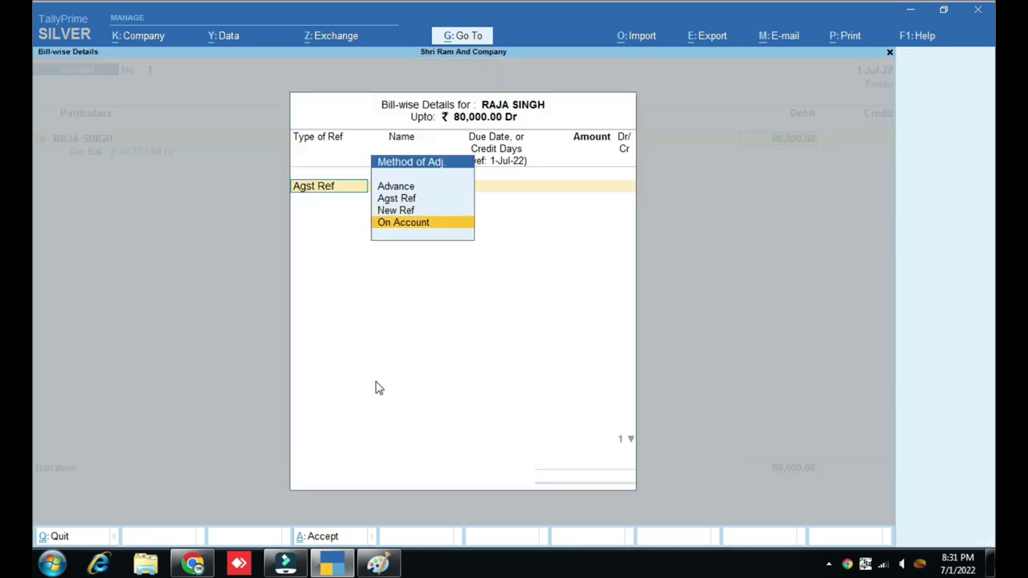
pyautogui.press('Return')
# Step: Credit Abc Company 80,000 and add the narration 'laptop gift for target'
pyautogui.press('Return')
pyautogui.press('Return')
pyautogui.press('Return')
pyautogui.write('Ab')
pyautogui.press('Return')
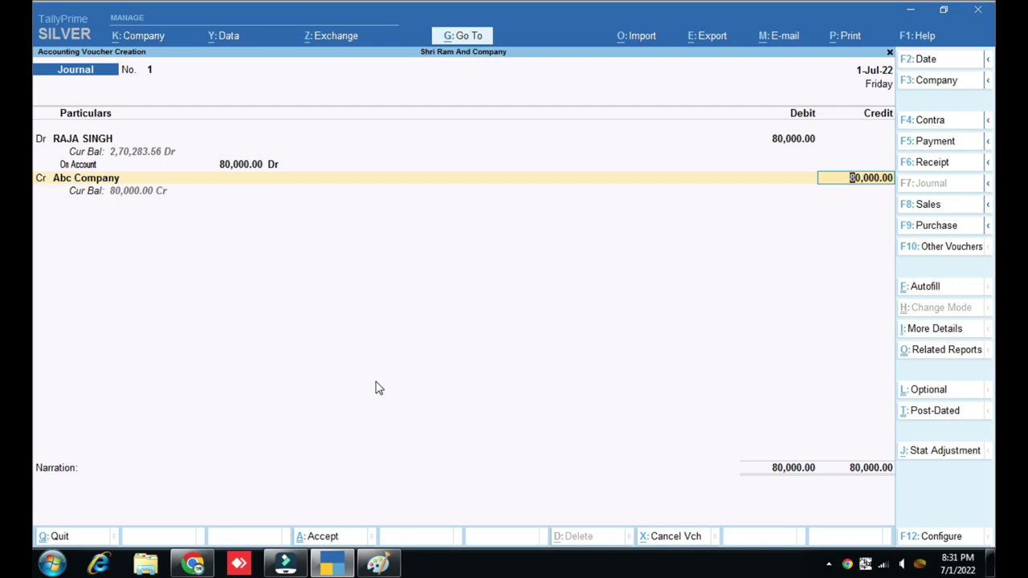
pyautogui.press('Return')
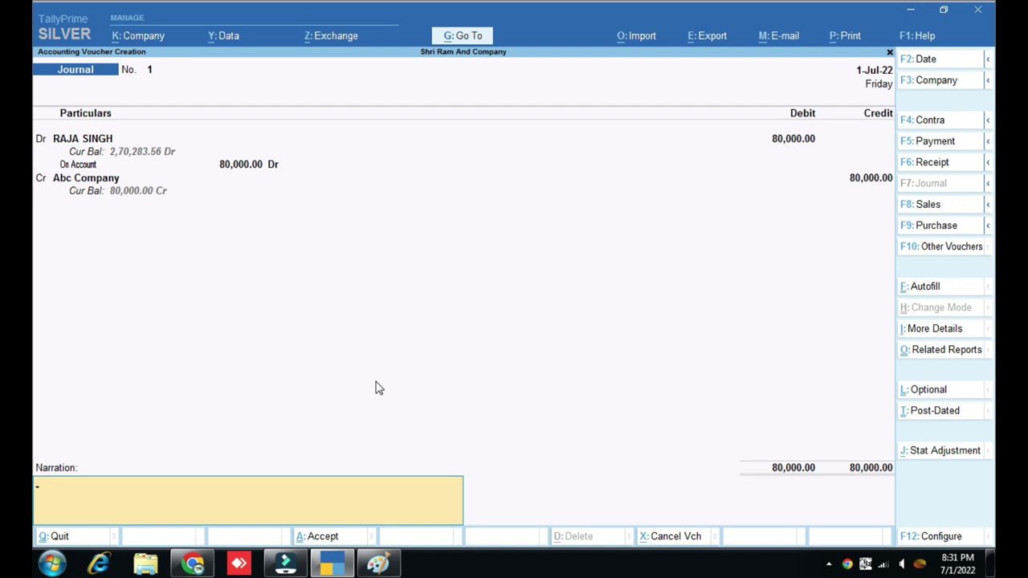
pyautogui.write('laptop gift for target')
pyautogui.press('Return')
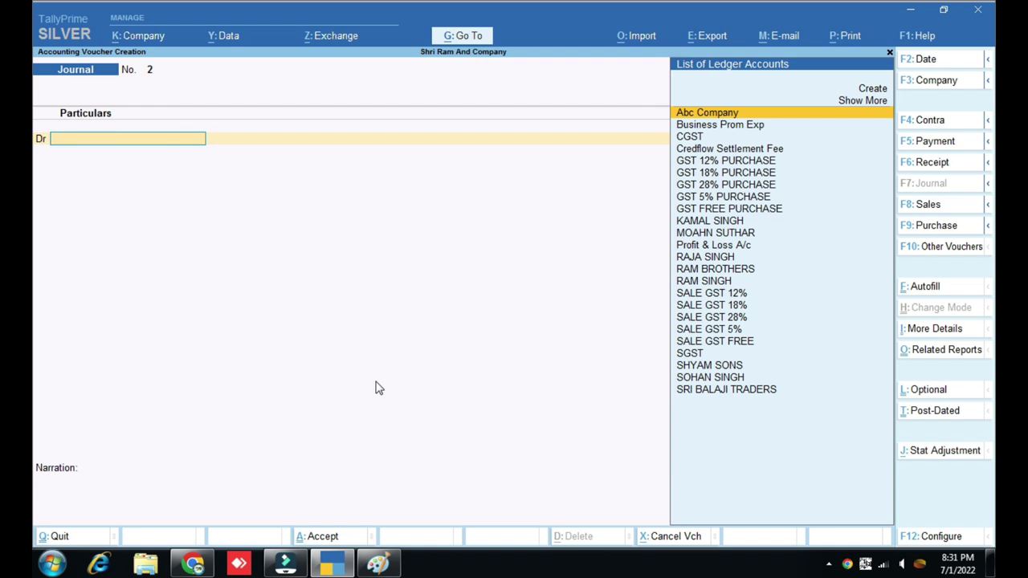
# Step: Save the journal and view the debtor's ledger vouchers from 1-Apr-22 to 1-Jul-22
pyautogui.press('Escape')
pyautogui.press('Escape')
pyautogui.write('nd')
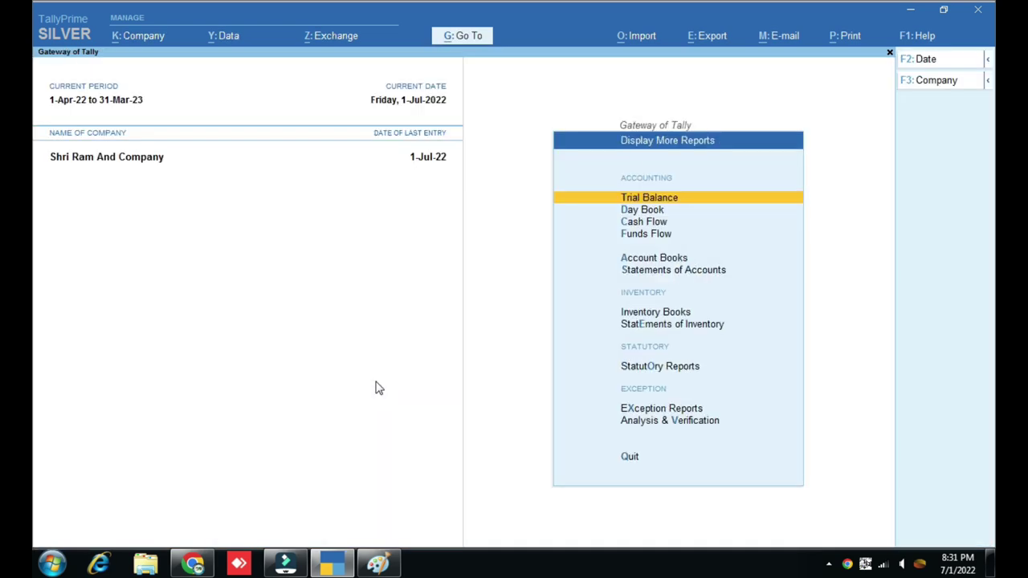
pyautogui.write('alRaj')
pyautogui.press('Return')
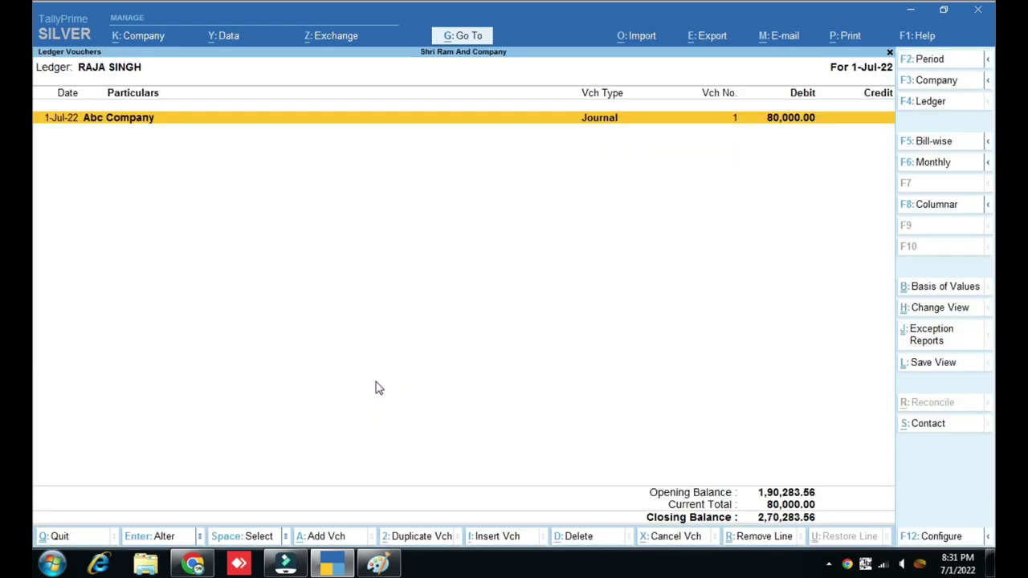
pyautogui.press('F2')
pyautogui.write('1-4')
pyautogui.press('Return')
pyautogui.press('Return')
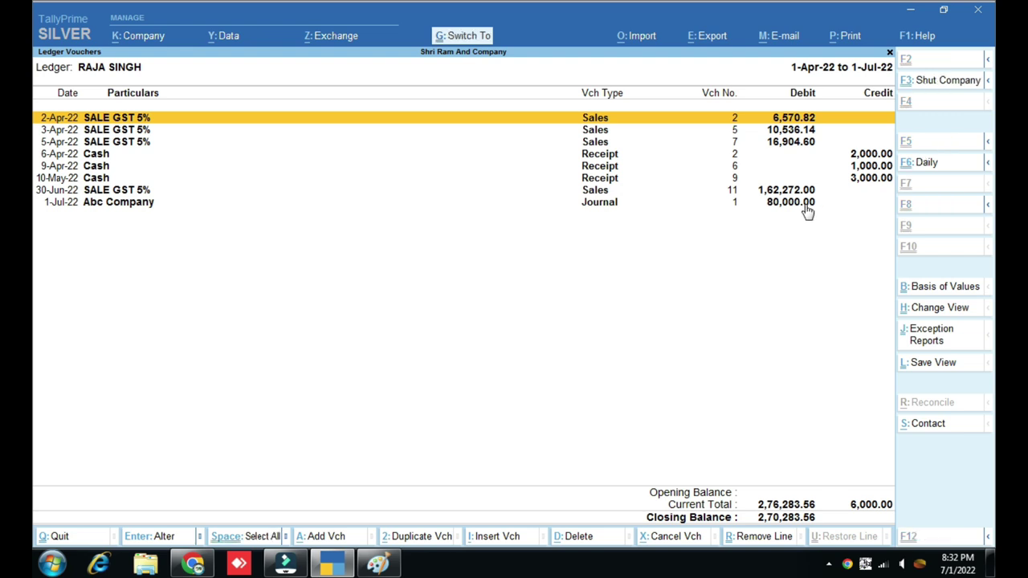
pyautogui.hotkey('ctrl', '1')
pyautogui.moveTo(707, 187); pyautogui.dragTo(842, 218)
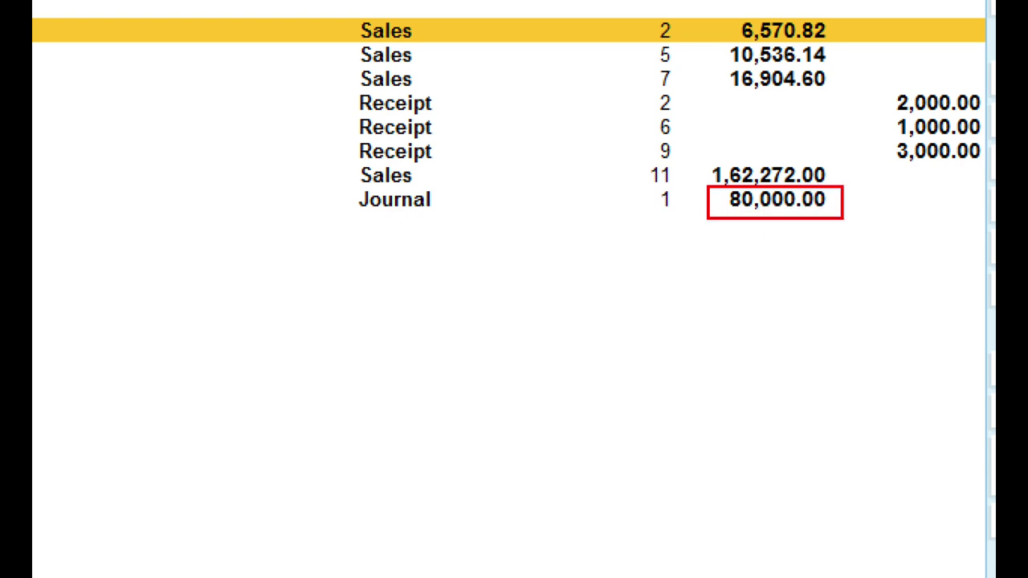
pyautogui.moveTo(576, 253)
pyautogui.mouseDown()
pyautogui.moveTo(576, 287)
pyautogui.moveTo(672, 258)
pyautogui.moveTo(650, 305)
pyautogui.moveTo(652, 273)
pyautogui.mouseUp()
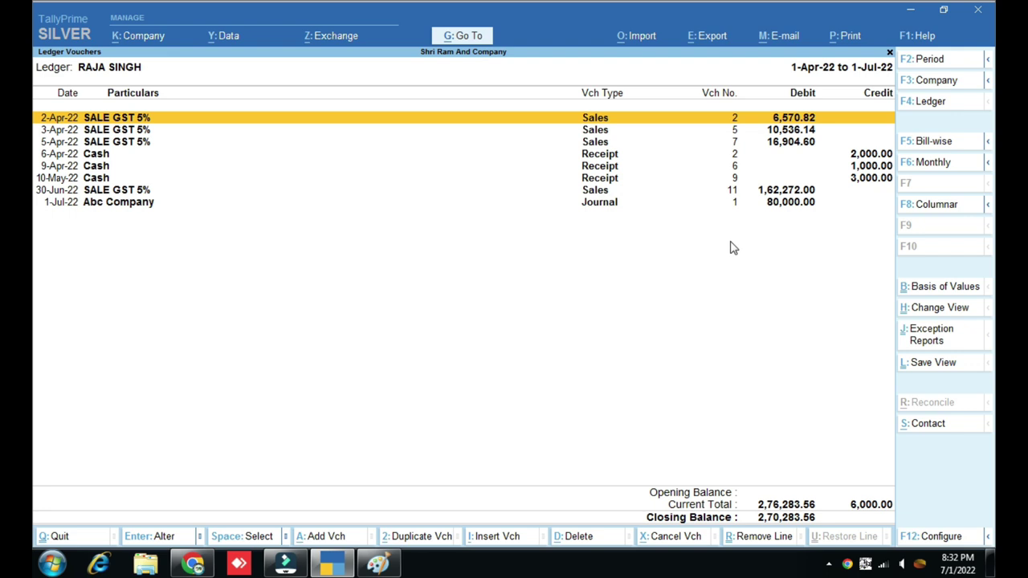
# Step: Return to the main menu and start a new Journal voucher No. 2
pyautogui.press('Escape')
pyautogui.press('Escape')
pyautogui.press('Escape')
pyautogui.press('Down')
pyautogui.press('Down')
pyautogui.press('Down')
pyautogui.press('Down')
pyautogui.press('Down')
pyautogui.press('Return')
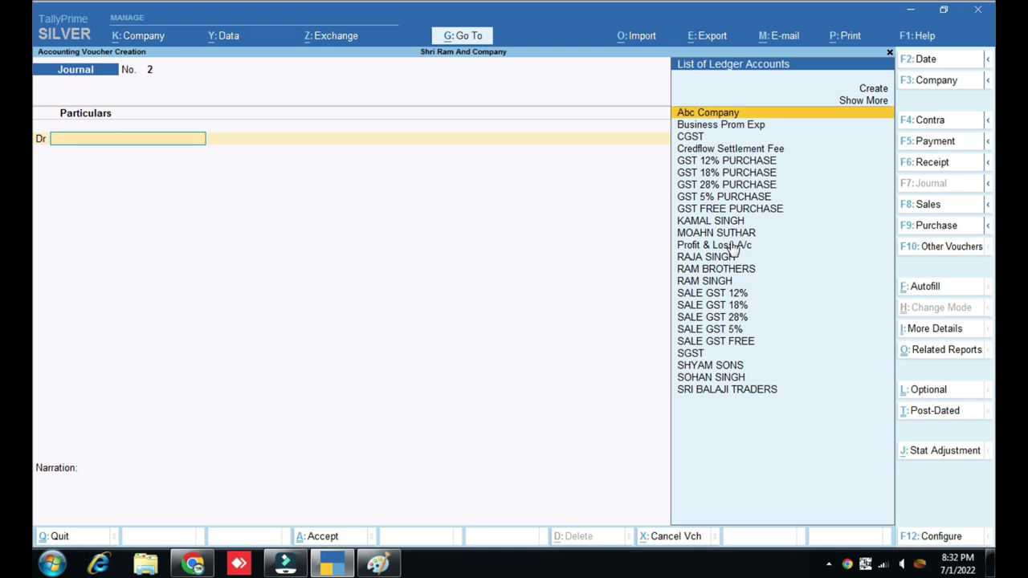
# Step: Debit Business Prom Exp 80,000 after checking its TDS settings
pyautogui.press('Down')
pyautogui.press('Return')
pyautogui.press('BackSpace')
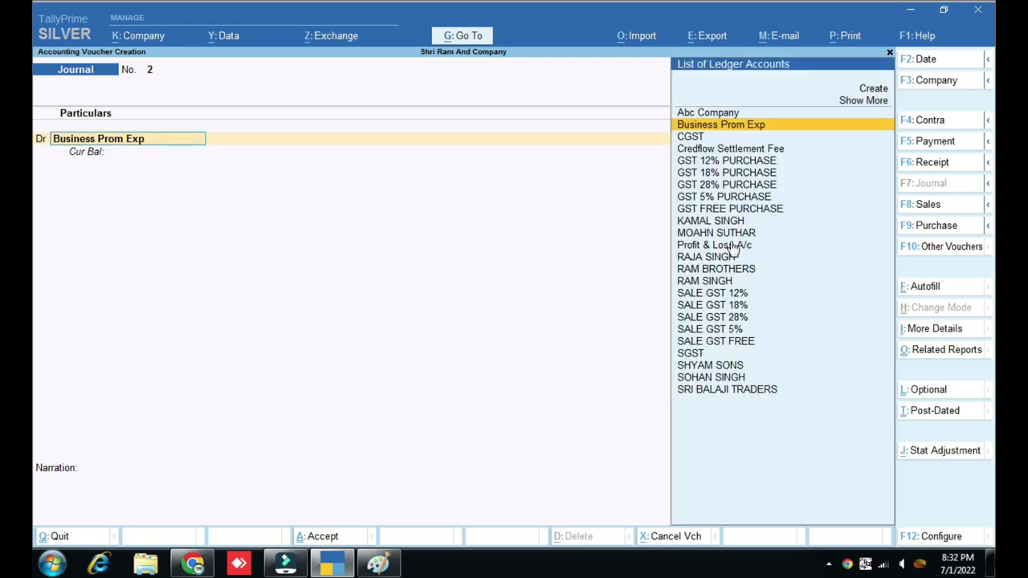
pyautogui.hotkey('ctrl', 'Return')
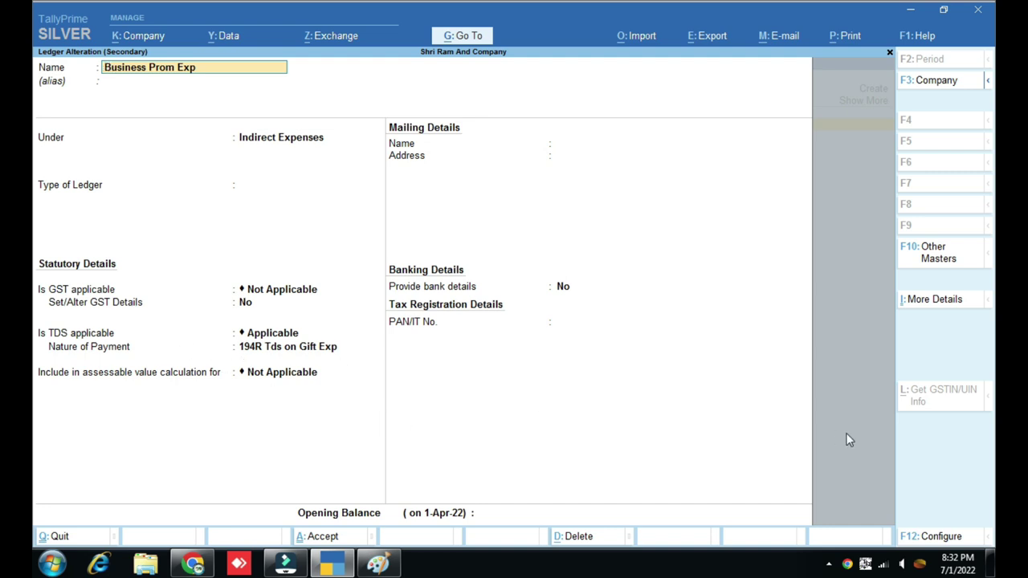
pyautogui.press('Escape')
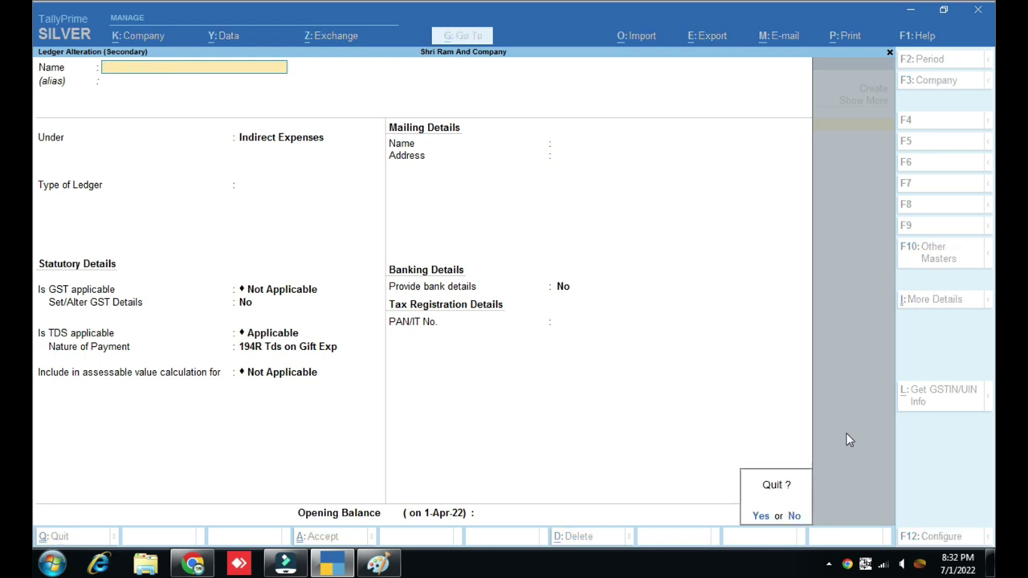
pyautogui.press('y')
pyautogui.press('Return')
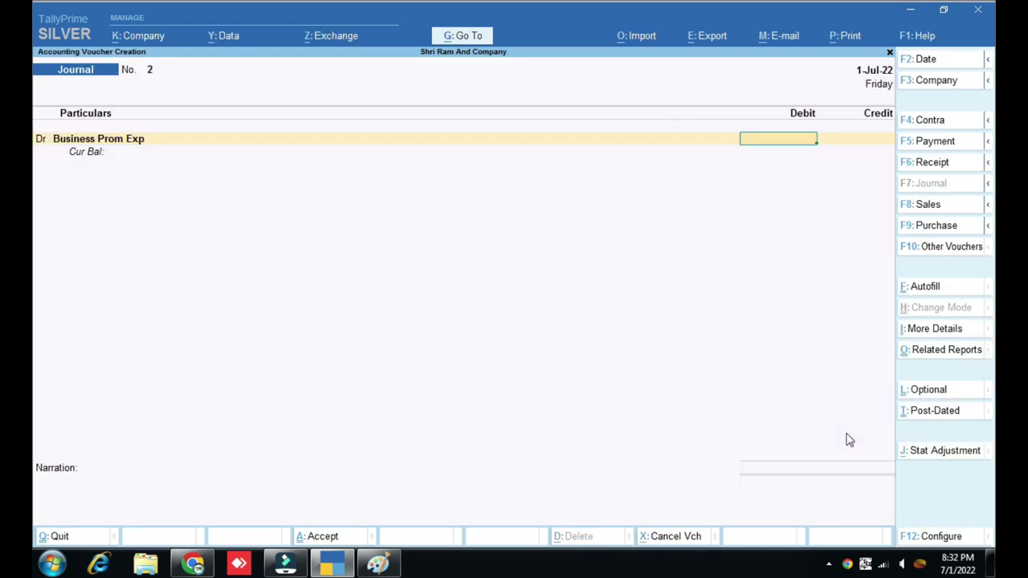
pyautogui.write('80000')
pyautogui.press('Return')
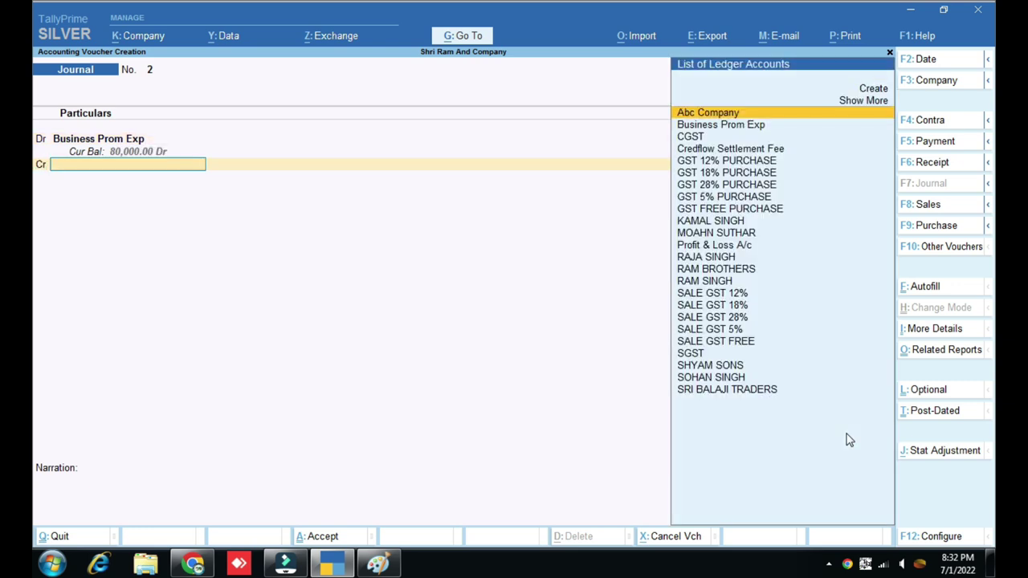
# Step: Credit the debtor ledger 72,000, allocated on account in bill-wise details
pyautogui.write('Raj')
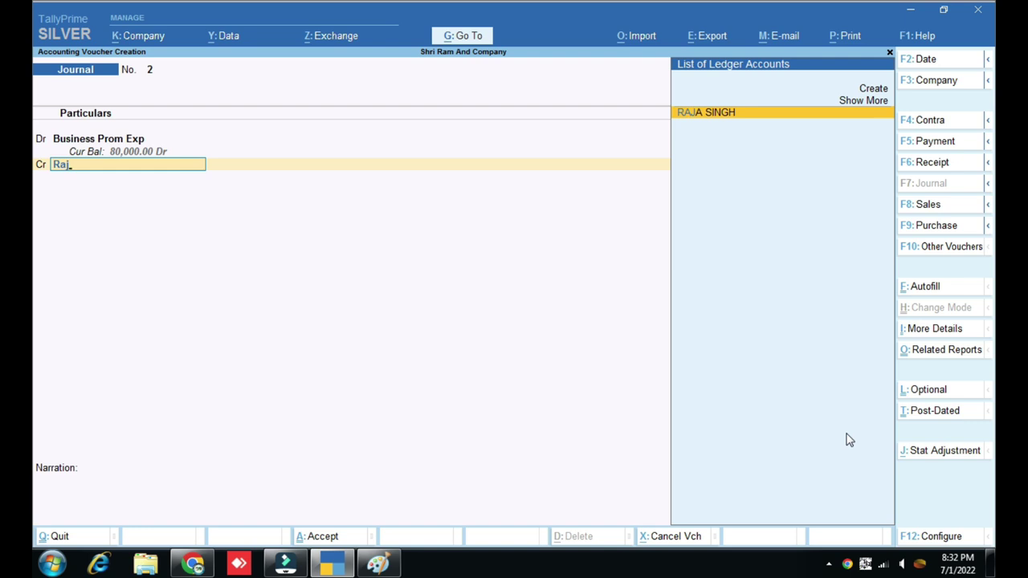
pyautogui.press('Return')
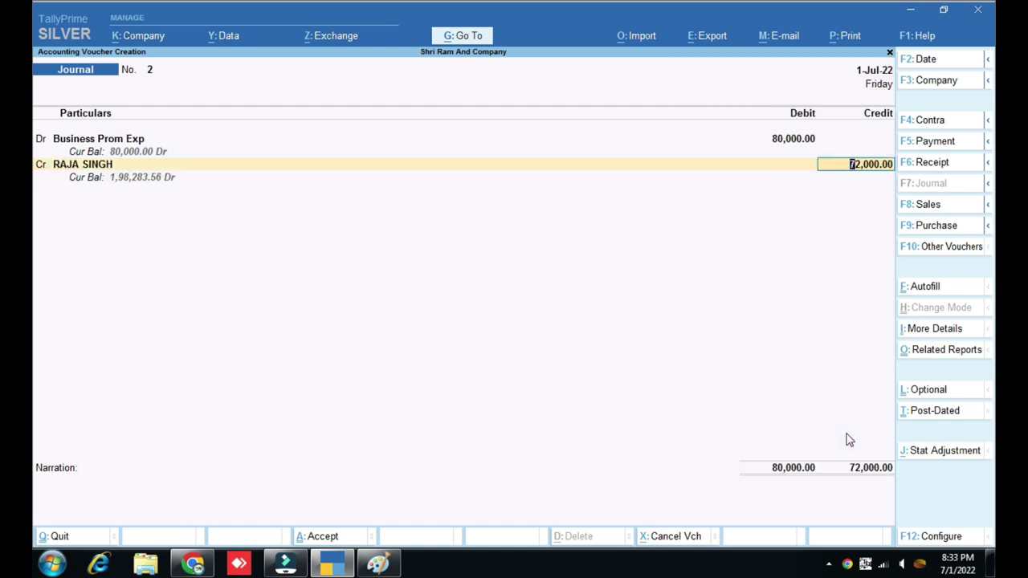
pyautogui.press('ctrl')
pyautogui.keyDown('ctrl'); pyautogui.click(845, 184); pyautogui.keyUp('ctrl')
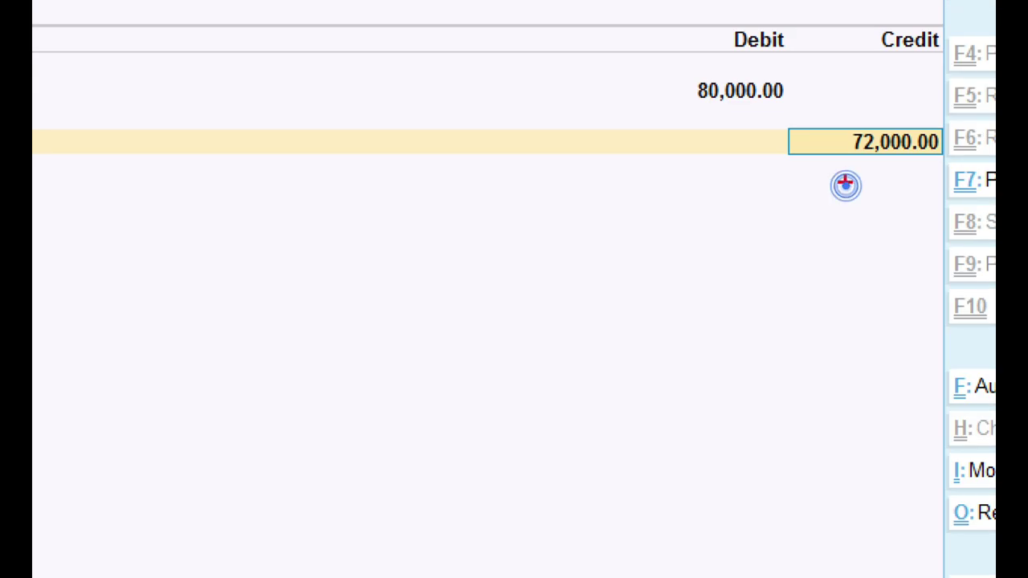
pyautogui.moveTo(835, 113)
pyautogui.mouseDown()
pyautogui.moveTo(852, 143)
pyautogui.moveTo(949, 170)
pyautogui.mouseUp()
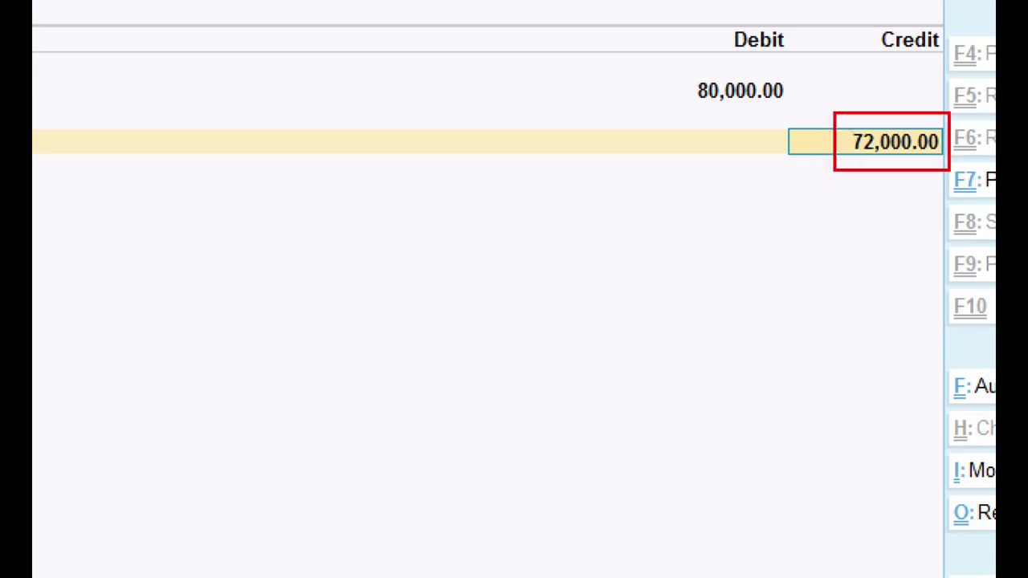
pyautogui.press('Return')
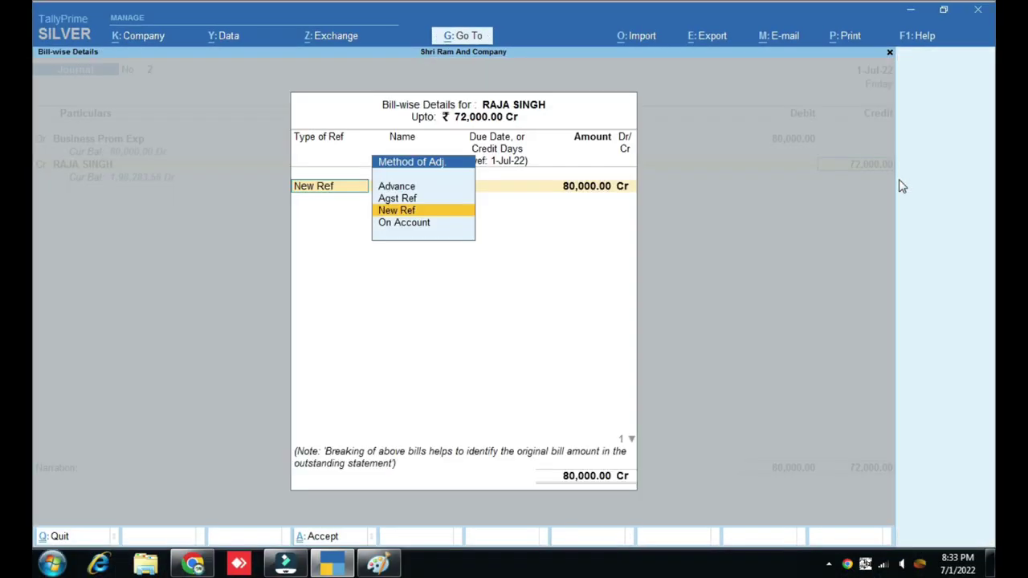
pyautogui.press('Down')
pyautogui.press('Return')
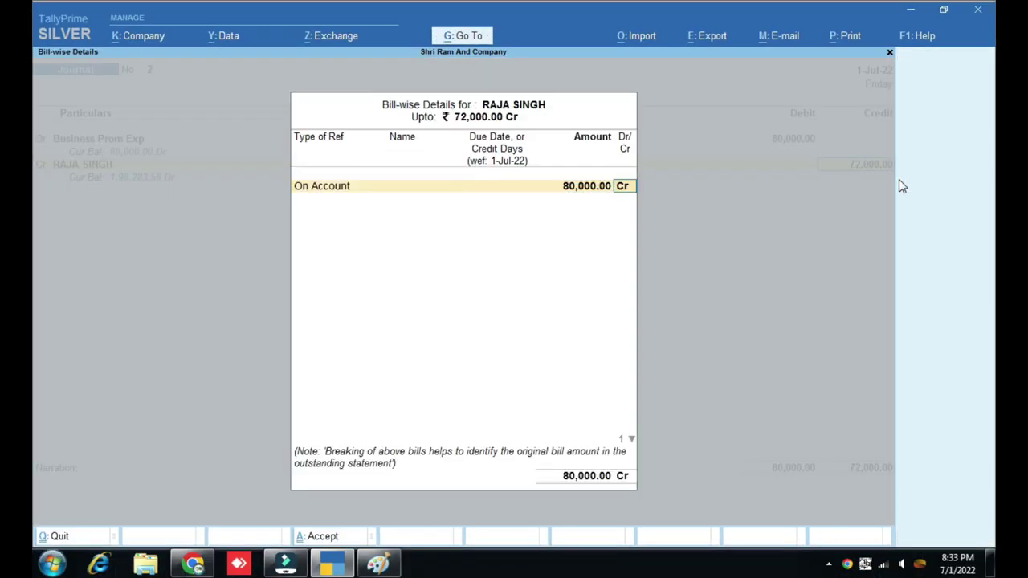
pyautogui.write('72000')
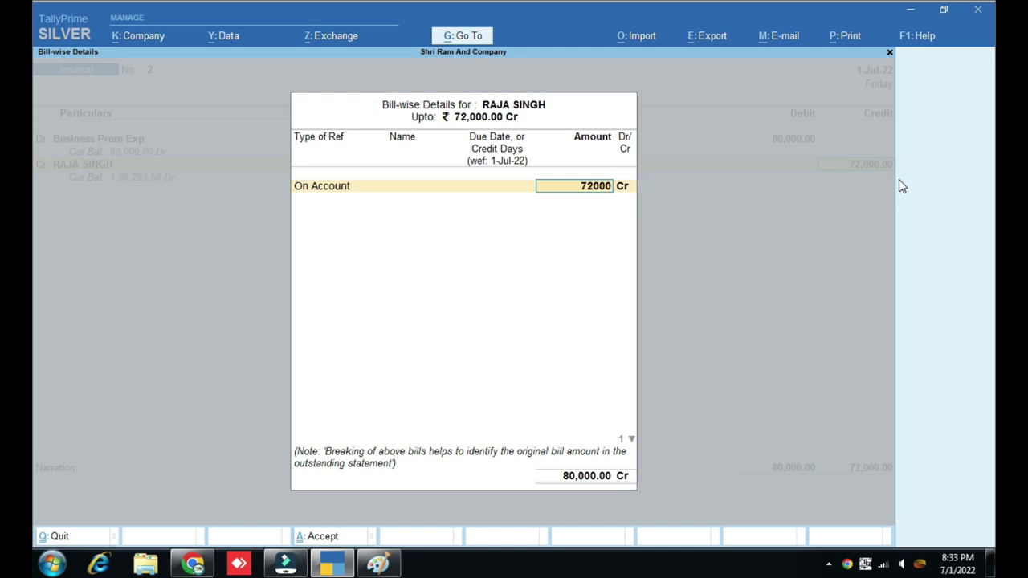
pyautogui.press('Return')
pyautogui.press('Return')
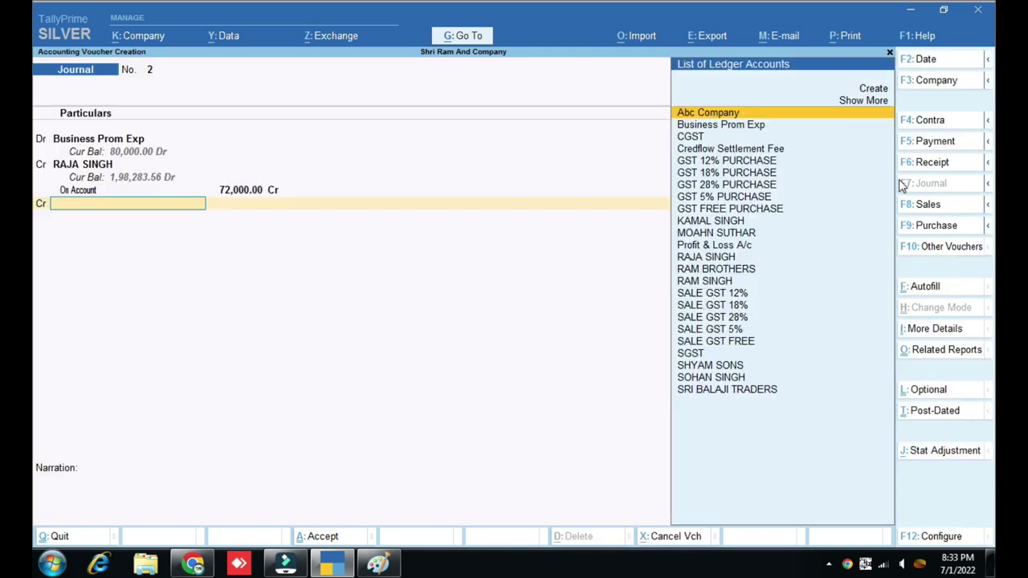
# Step: Create ledger 'Tds on Gift Exp 194R' under Duties & Taxes, type TDS, nature 194R Tds on Gift Exp
pyautogui.press('Up')
pyautogui.press('Up')
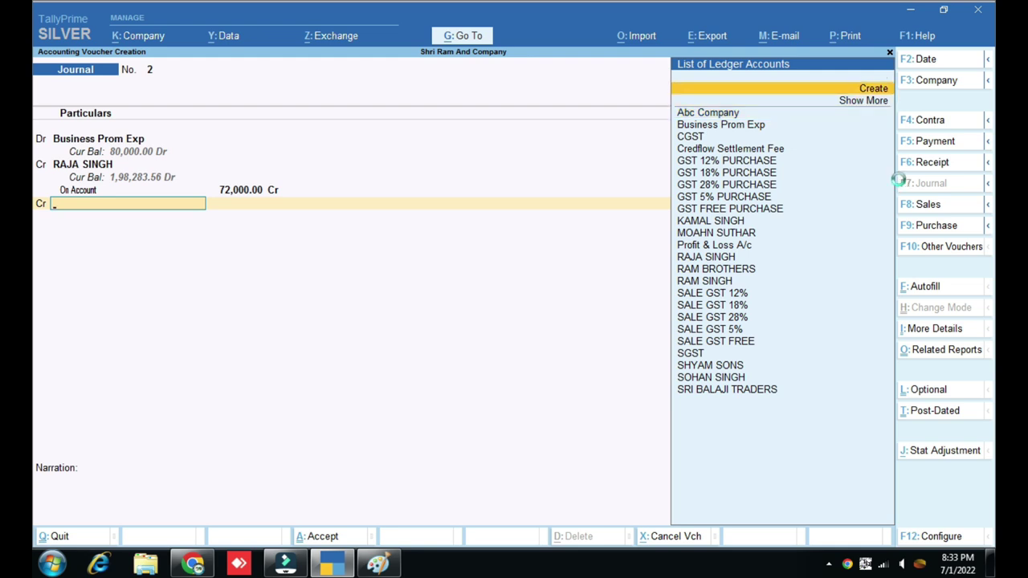
pyautogui.press('Return')
pyautogui.write('Tds on')
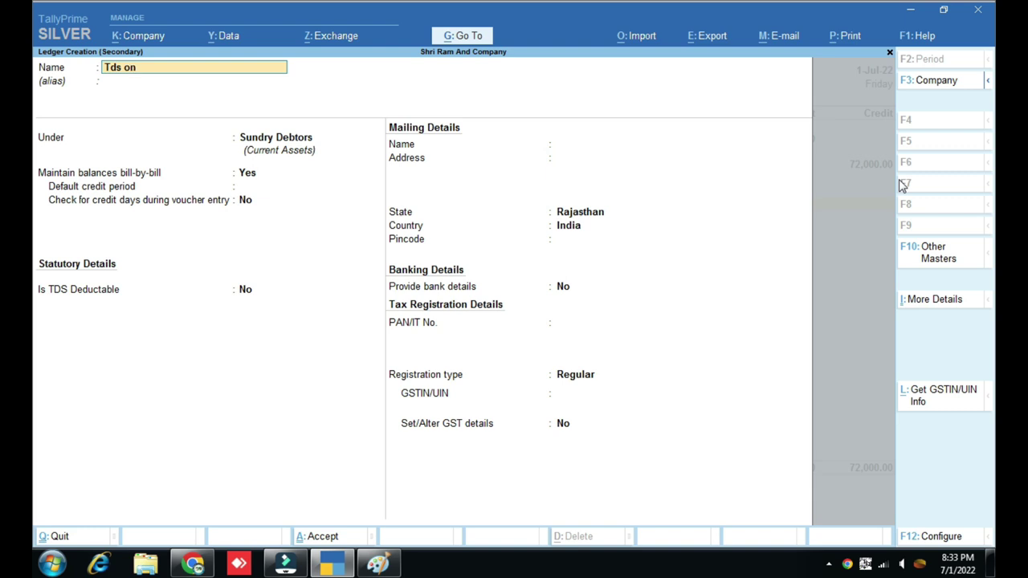
pyautogui.write(' Gift Exp 194R')
pyautogui.press('Return')
pyautogui.press('Return')
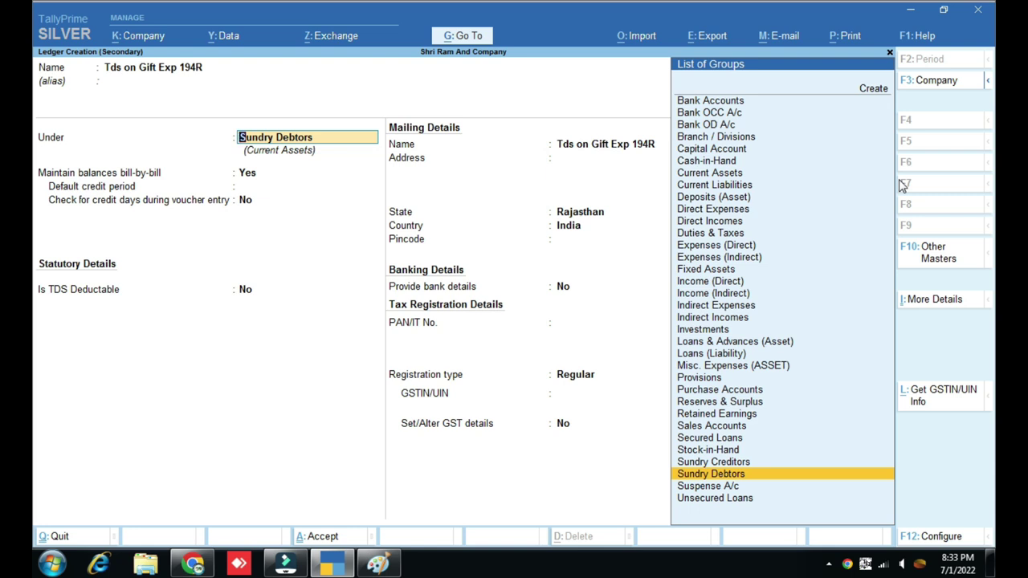
pyautogui.write('D')
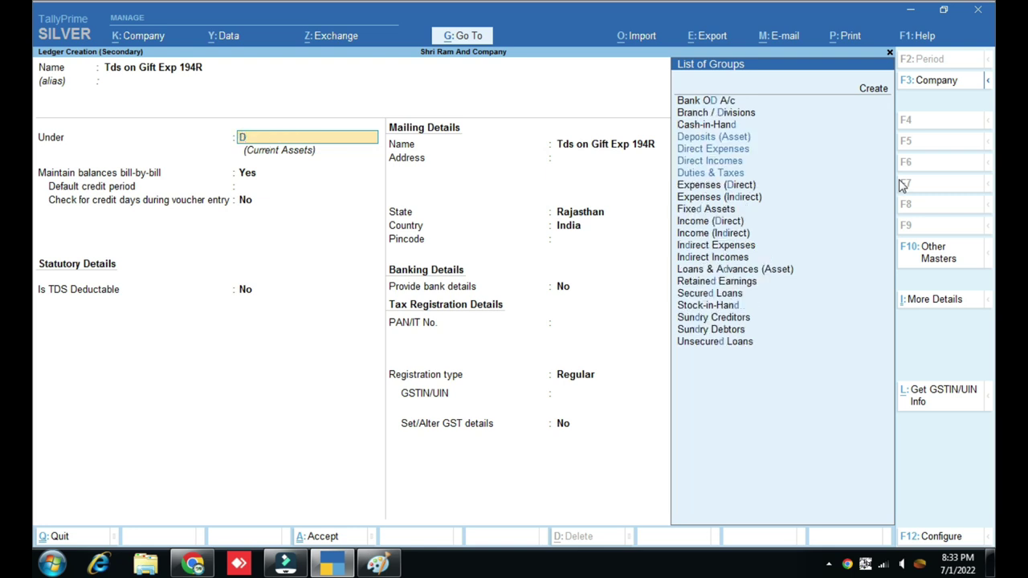
pyautogui.write('u')
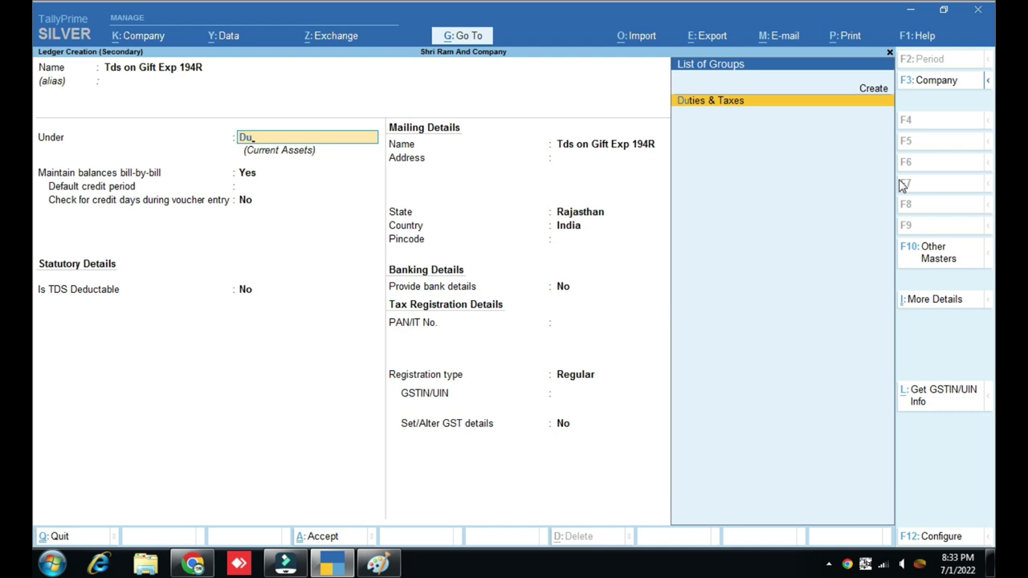
pyautogui.press('Return')
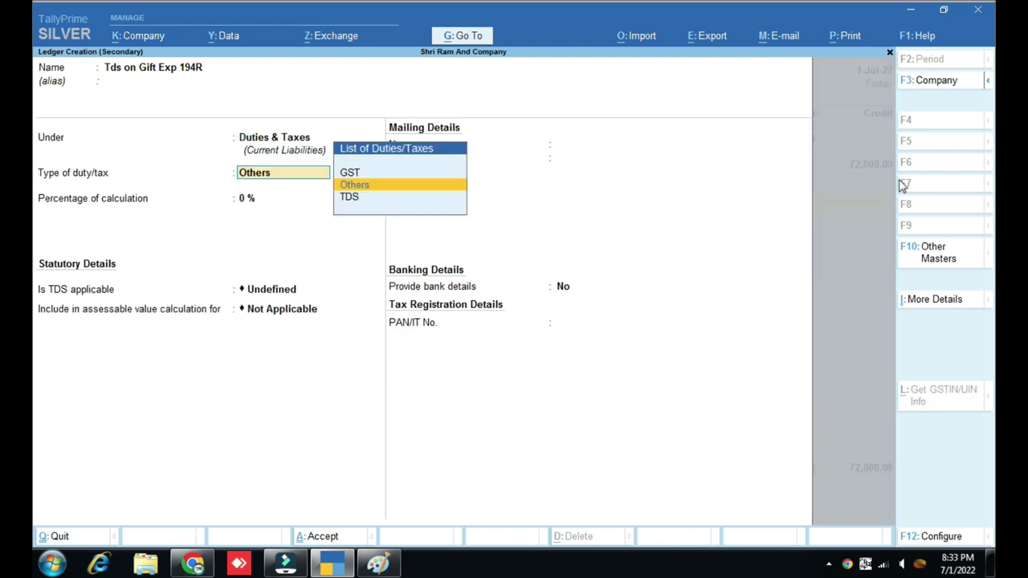
pyautogui.press('Down')
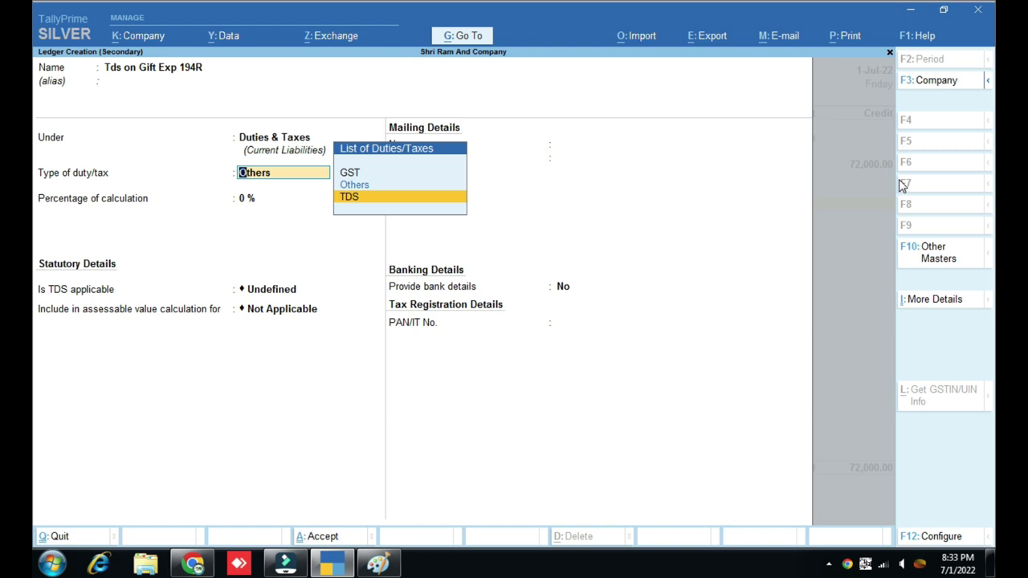
pyautogui.press('Return')
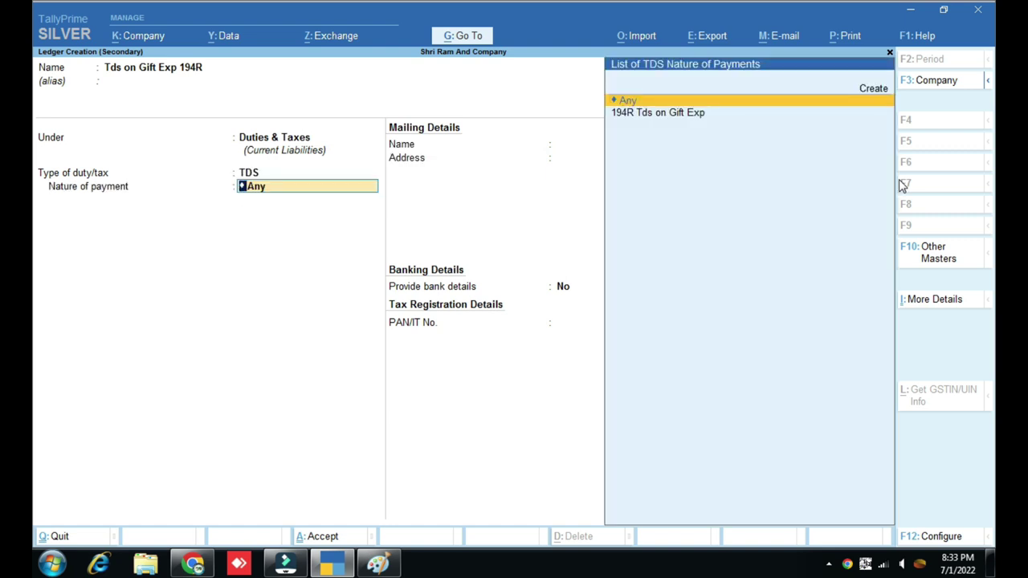
pyautogui.press('ctrl')
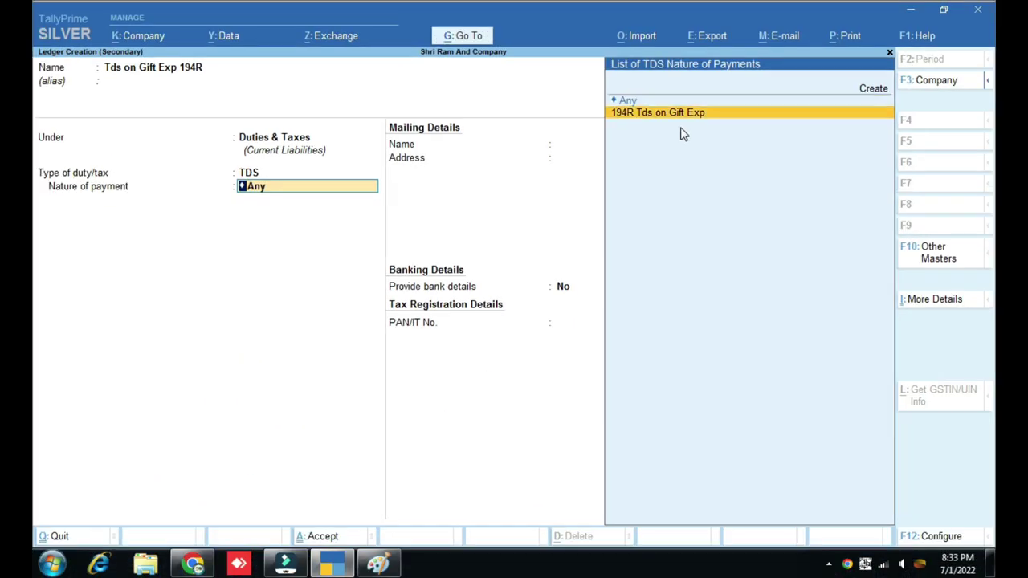
pyautogui.press('Return')
pyautogui.press('Return')
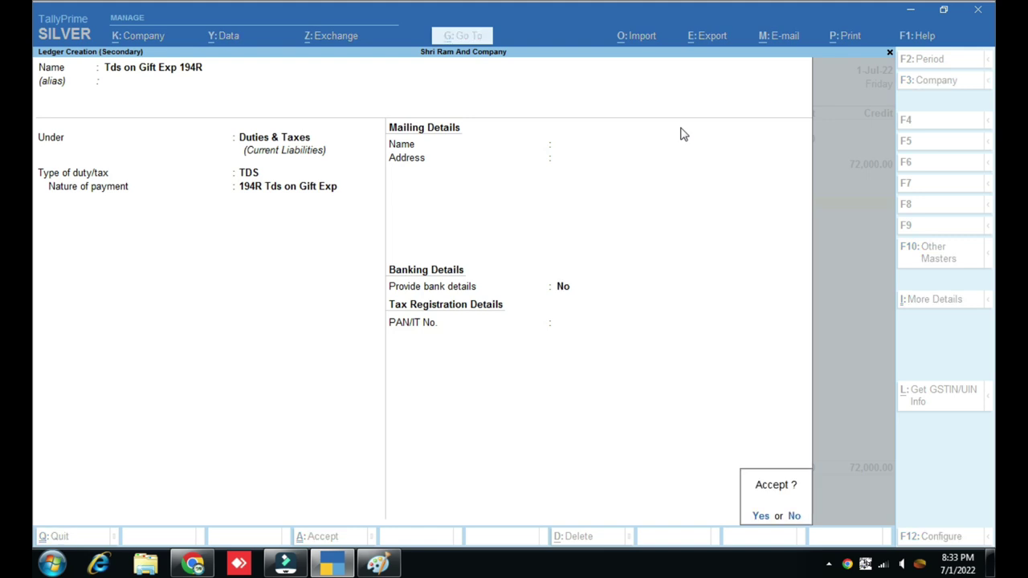
pyautogui.press('Return')
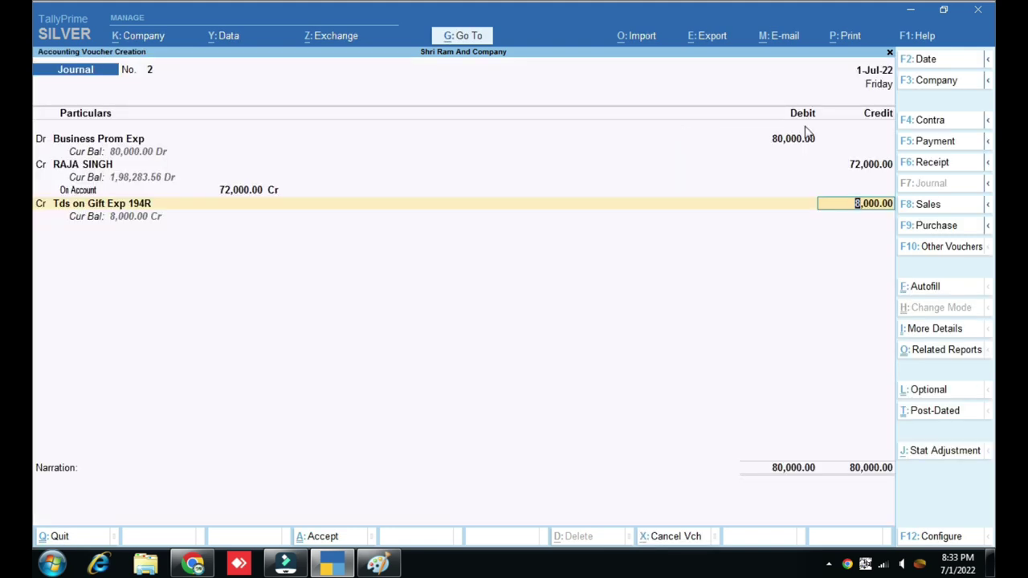
# Step: Accept the 8,000 credit to Tds on Gift Exp 194R, skip narration, and save Journal No. 2
pyautogui.press('Return')
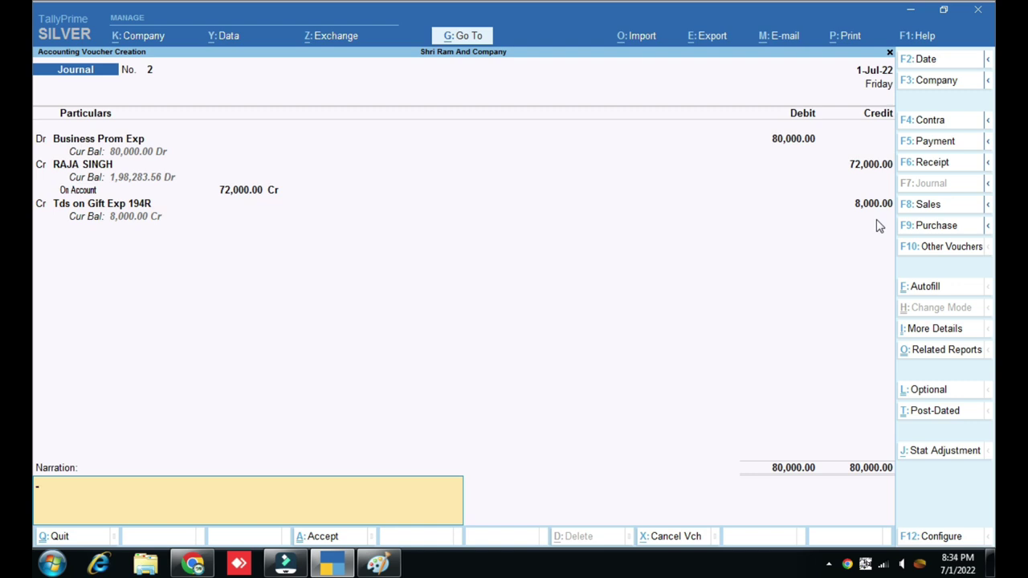
pyautogui.press('Return')
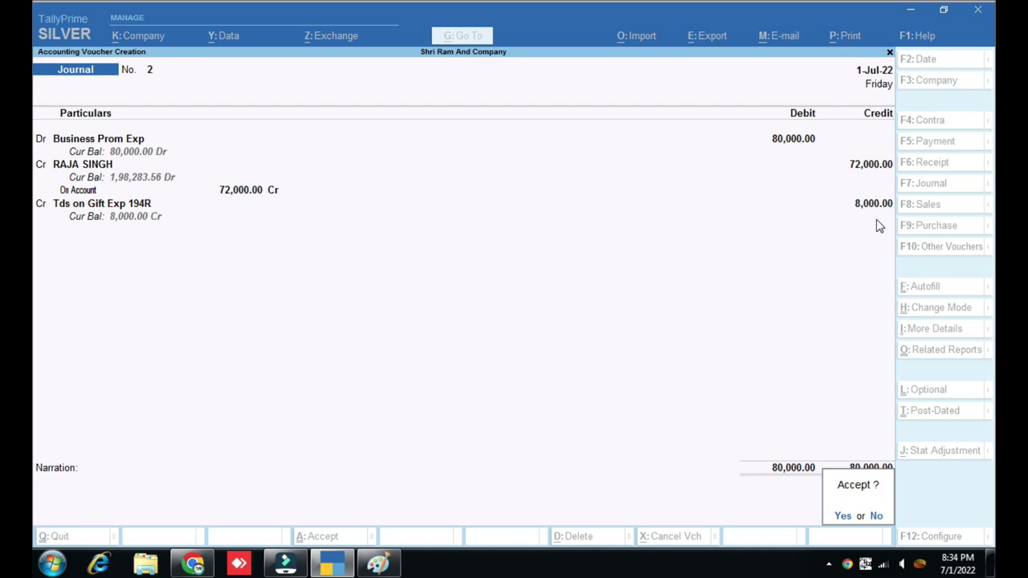
pyautogui.press('Return')
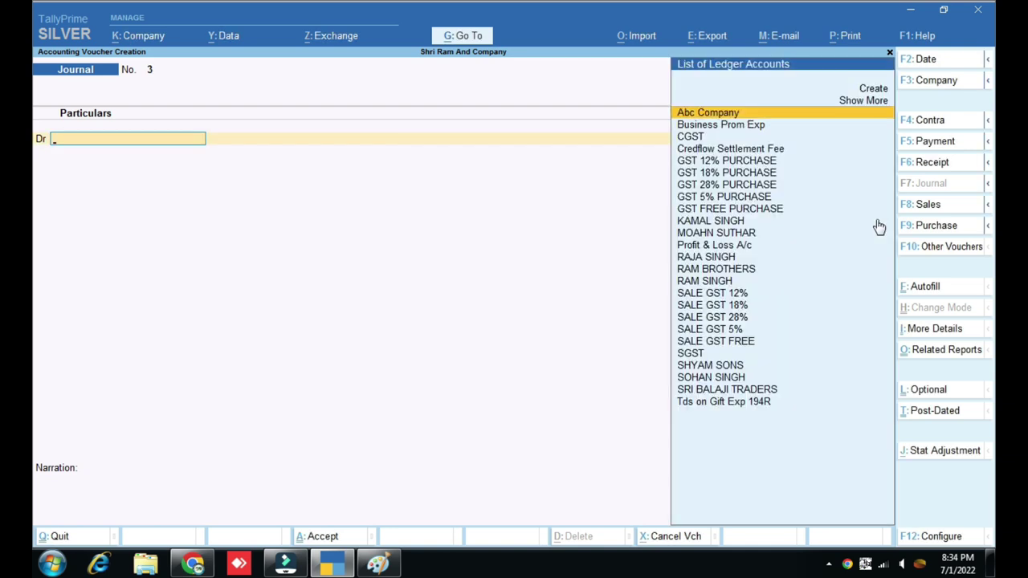
# Step: Display the debtor ledger's vouchers from 1-4-22, showing both journals and closing balance 1,98,283.56
pyautogui.press('Escape')
pyautogui.press('Up')
pyautogui.press('Up')
pyautogui.press('Up')
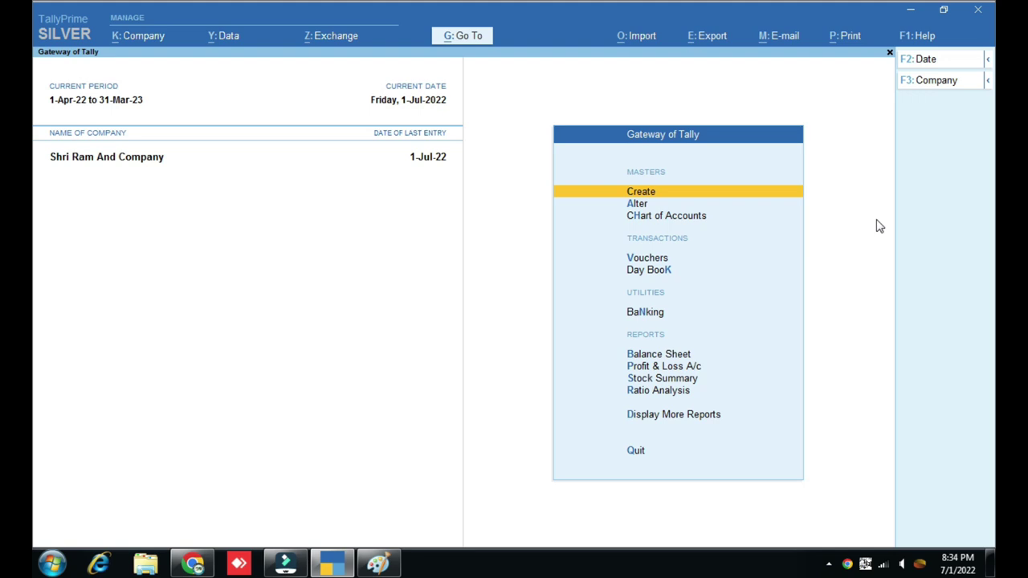
pyautogui.press('d')
pyautogui.press('a')
pyautogui.write('l')
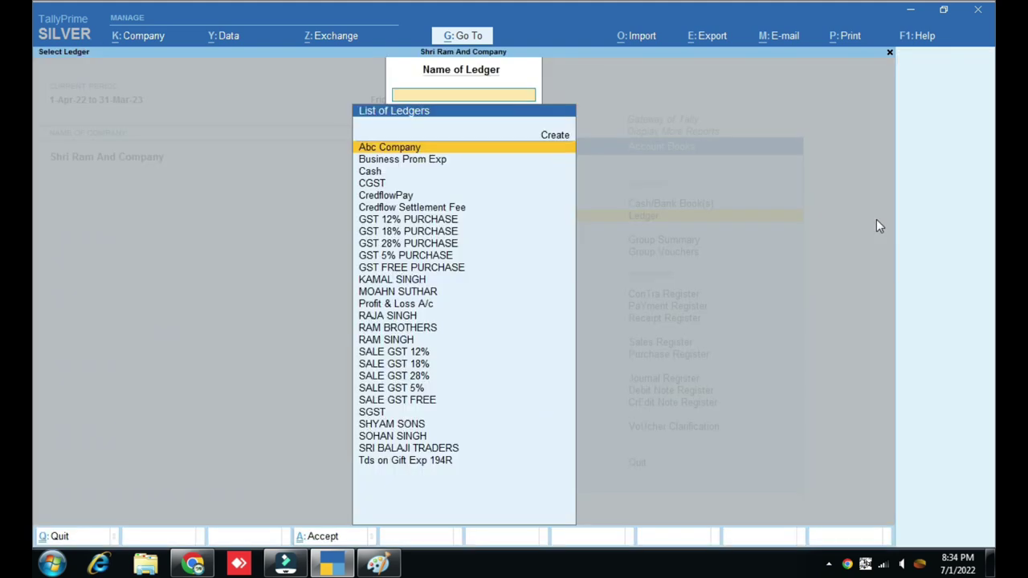
pyautogui.write('Raj')
pyautogui.press('Return')
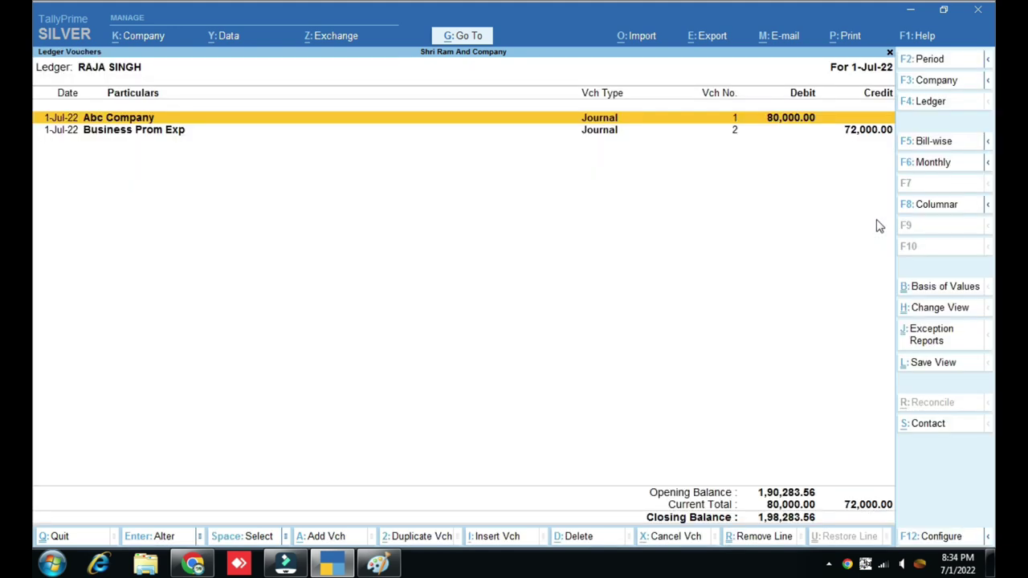
pyautogui.press('F2')
pyautogui.write('1-4-22')
pyautogui.press('Return')
pyautogui.press('Return')
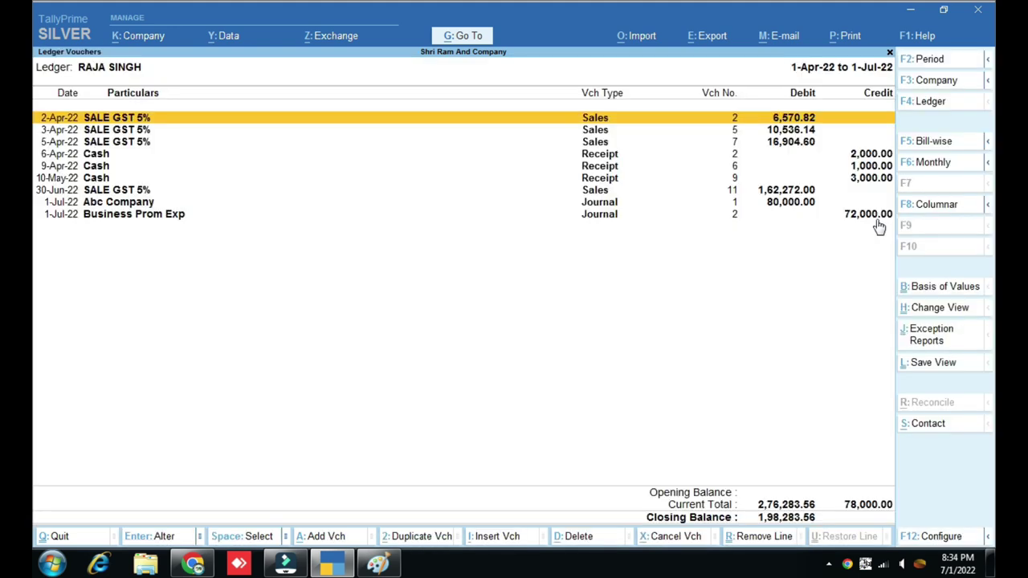
pyautogui.press('ctrl')
# Step: Open the detailed Balance Sheet and drill into Duties & Taxes to check the 8,000 TDS
pyautogui.press('Escape')
pyautogui.press('Escape')
pyautogui.press('Escape')
pyautogui.press('Escape')
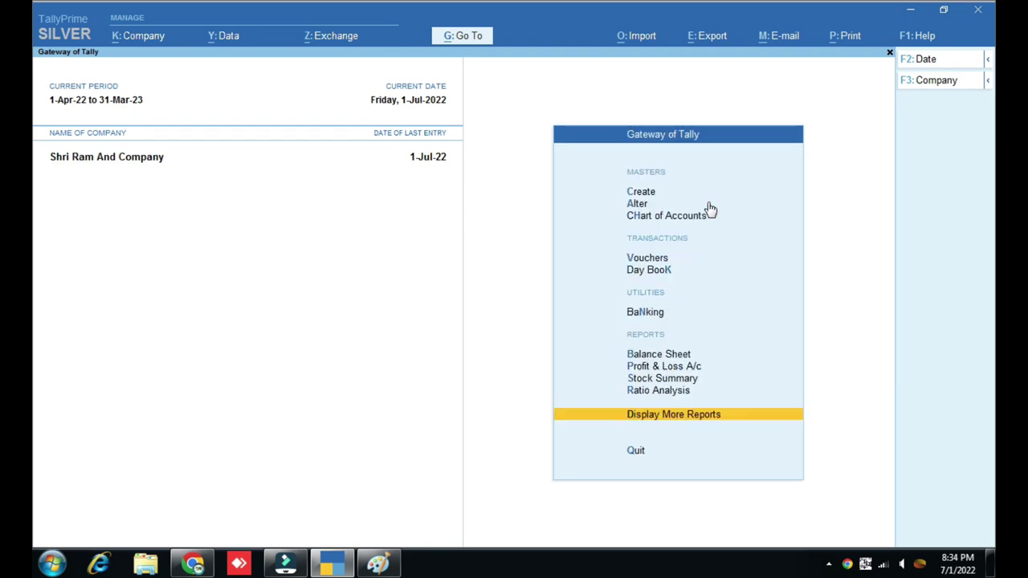
pyautogui.press('b')
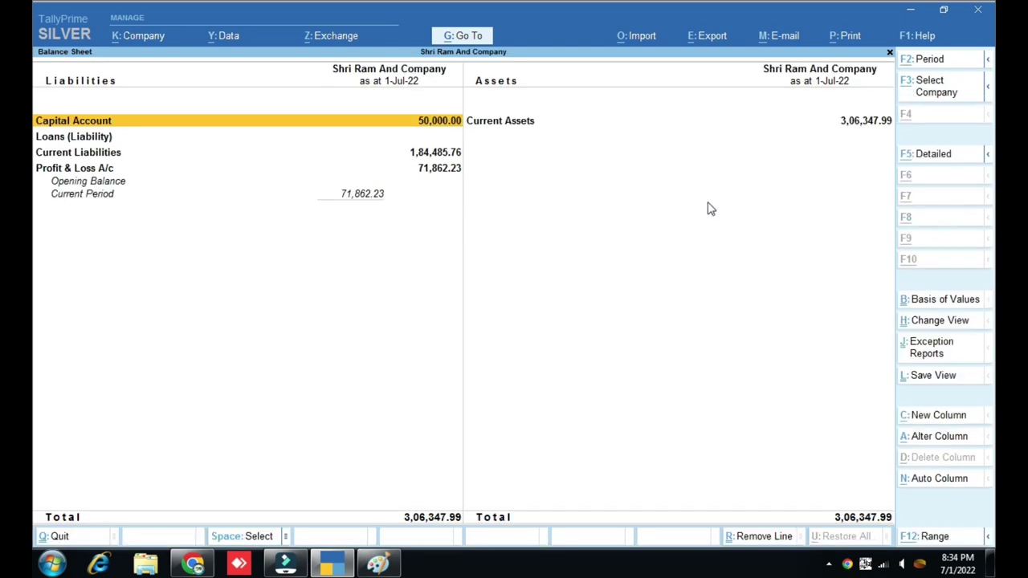
pyautogui.hotkey('alt', 'F5')
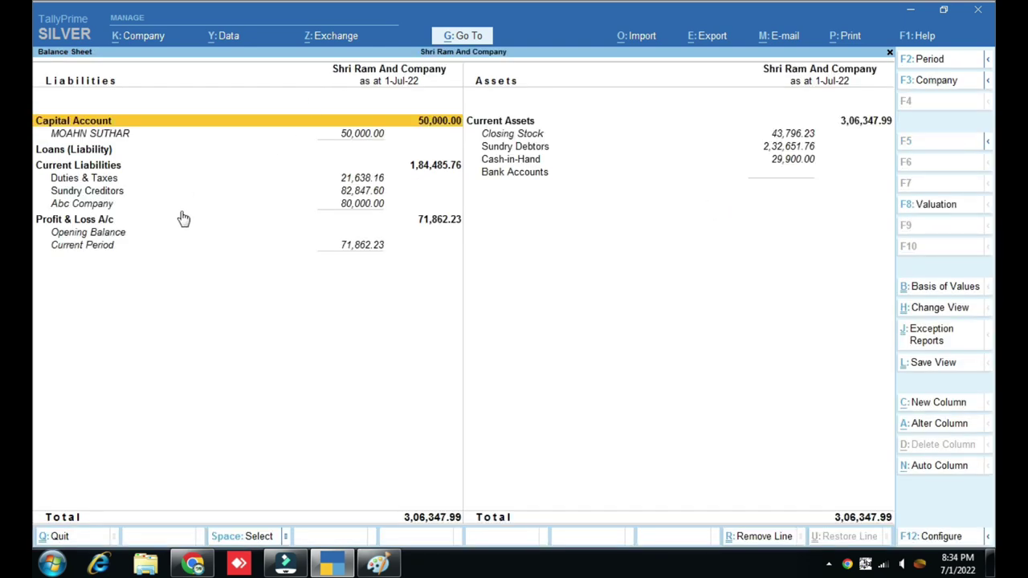
pyautogui.click(257, 178)
pyautogui.press('Return')
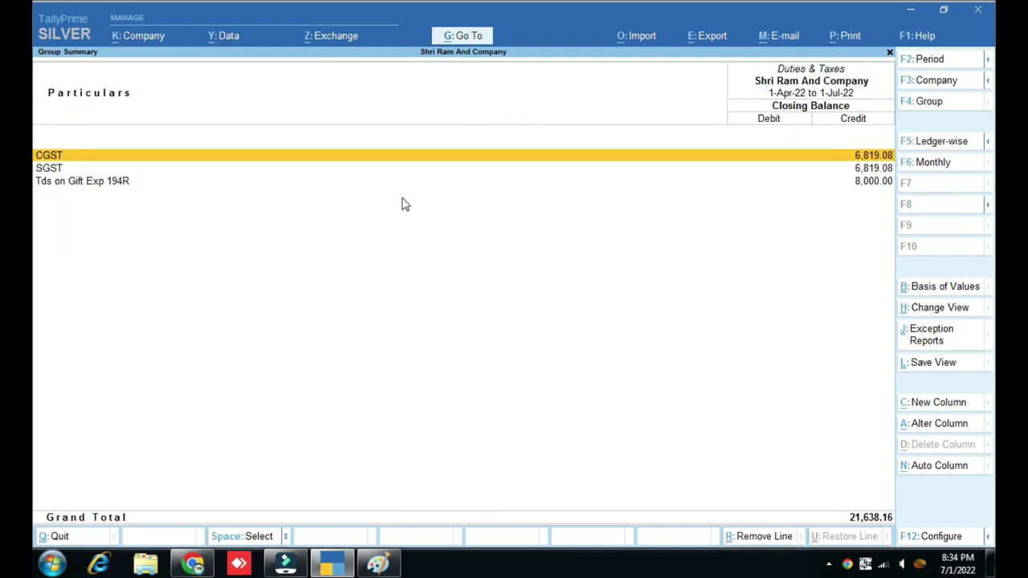
pyautogui.press('alt')
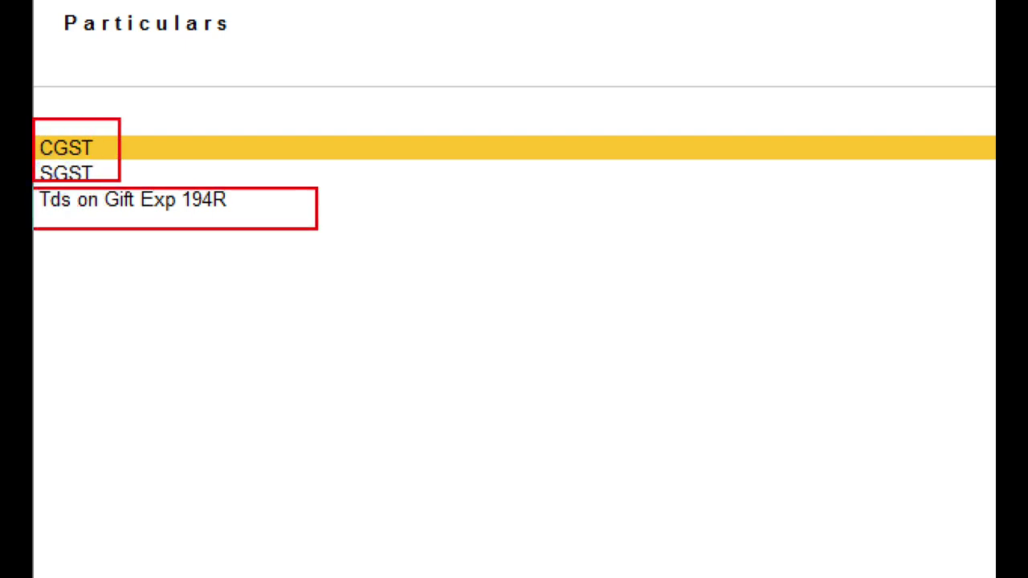
pyautogui.press('alt')
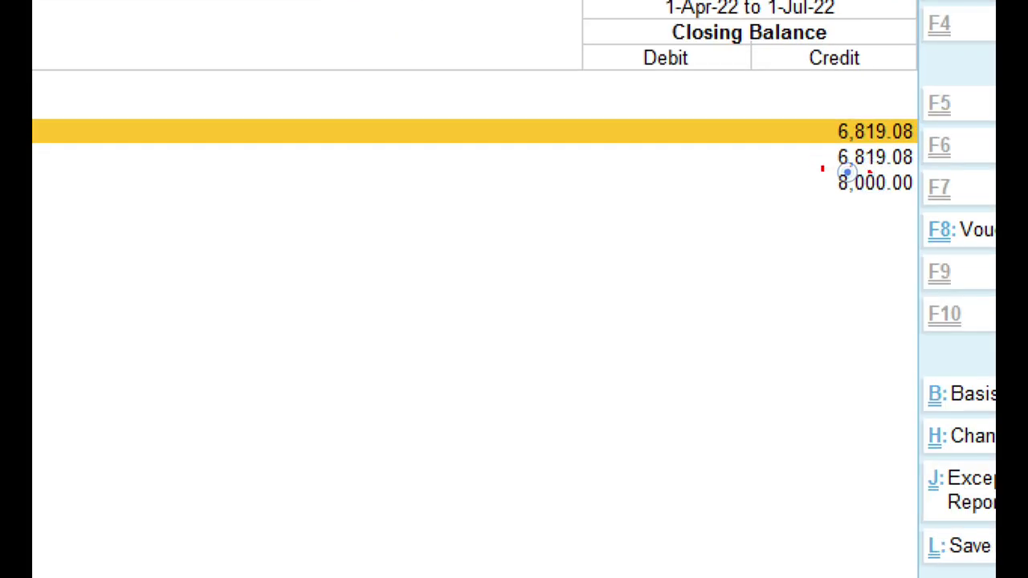
pyautogui.press('Escape')
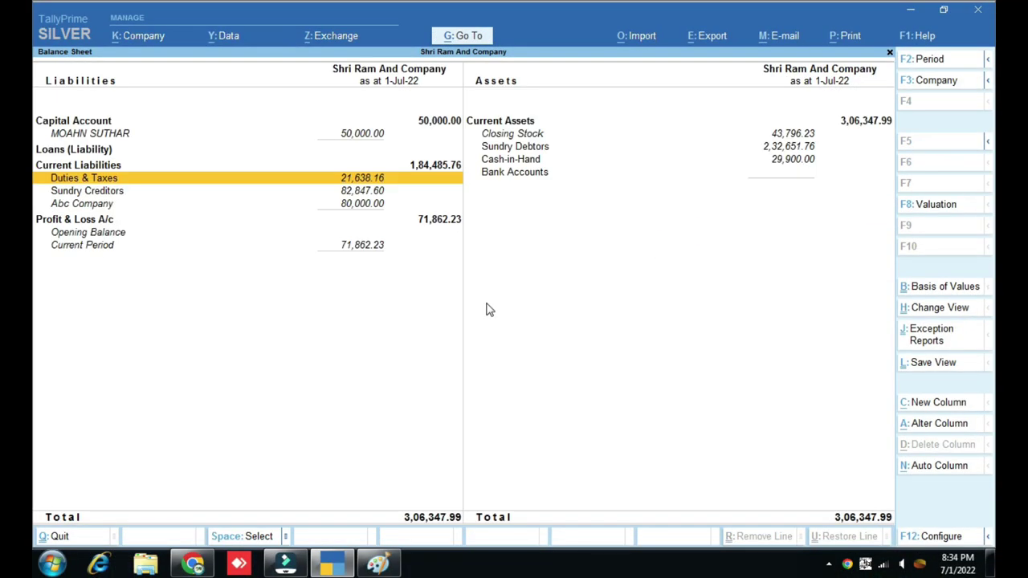
# Step: Check Abc Company's 80,000 balance on the Balance Sheet, then close it
pyautogui.press('Down')
pyautogui.press('Down')
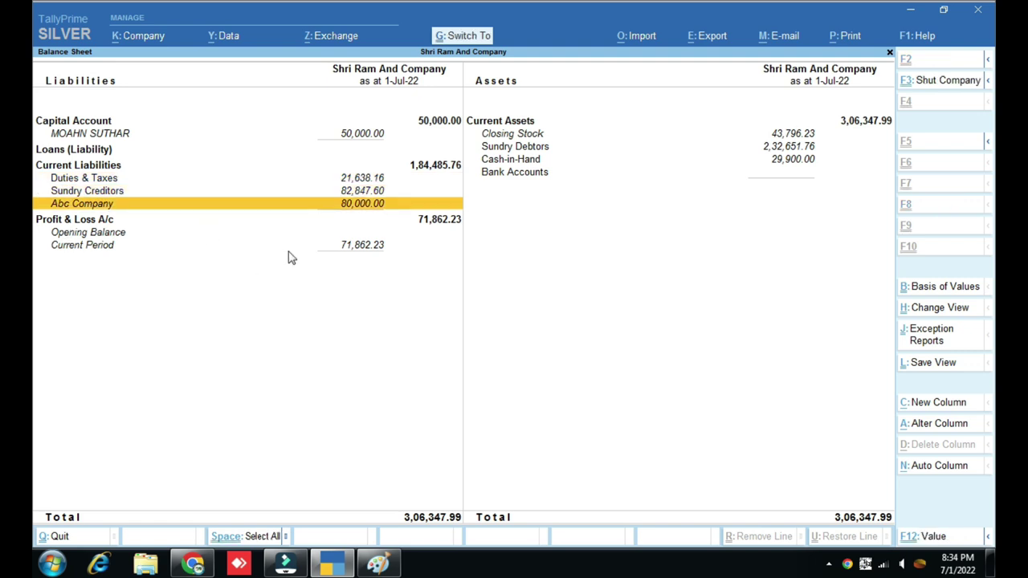
pyautogui.hotkey('ctrl', '1')
pyautogui.moveTo(628, 176)
pyautogui.mouseDown()
pyautogui.moveTo(640, 193)
pyautogui.moveTo(745, 202)
pyautogui.mouseUp()
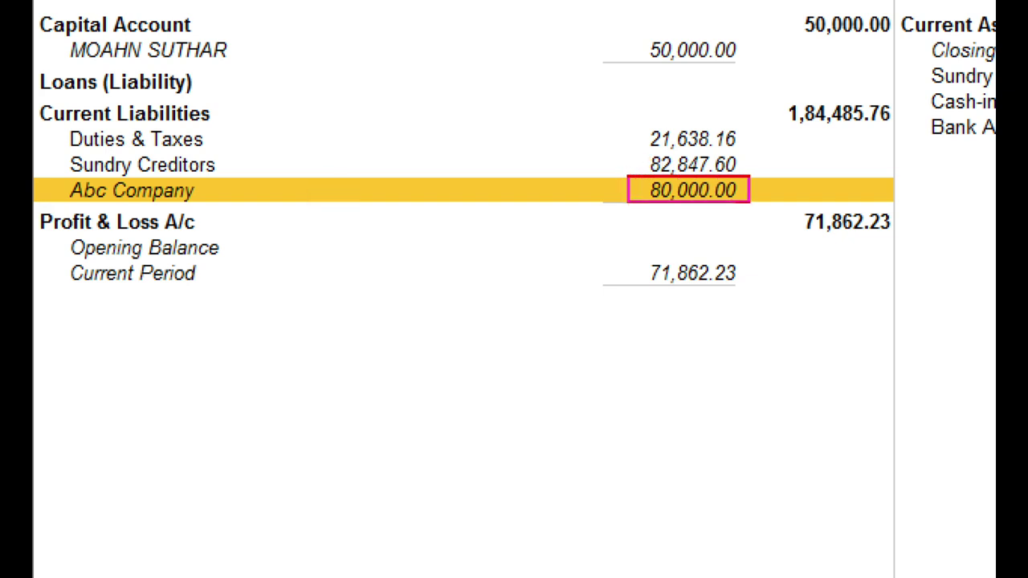
pyautogui.scroll(-3, 753, 206)
pyautogui.press('Escape')
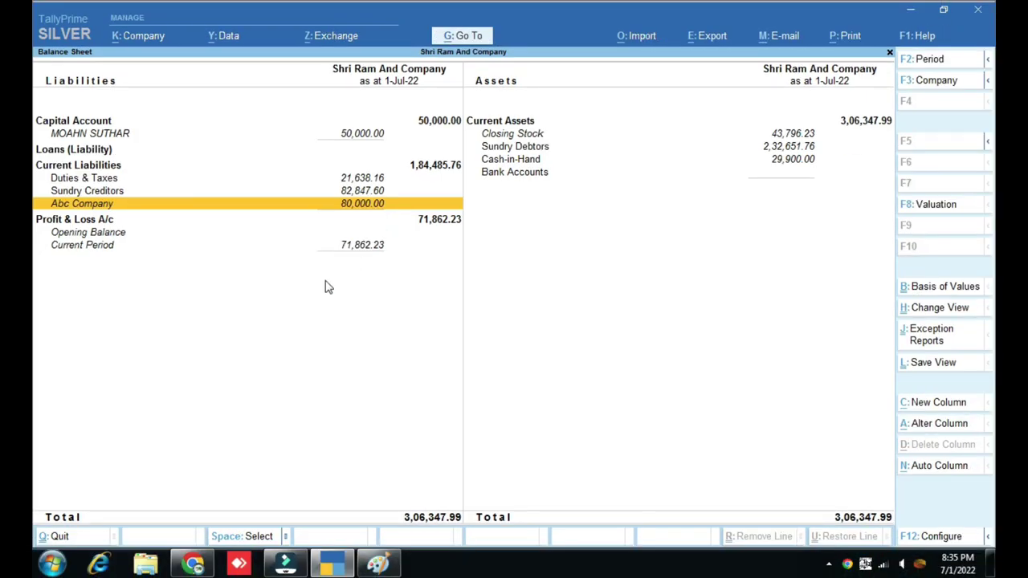
pyautogui.press('Escape')
pyautogui.press('Escape')
pyautogui.press('Escape')
# Step: Start a Payment voucher debiting Abc Company 80,000
pyautogui.press('v')
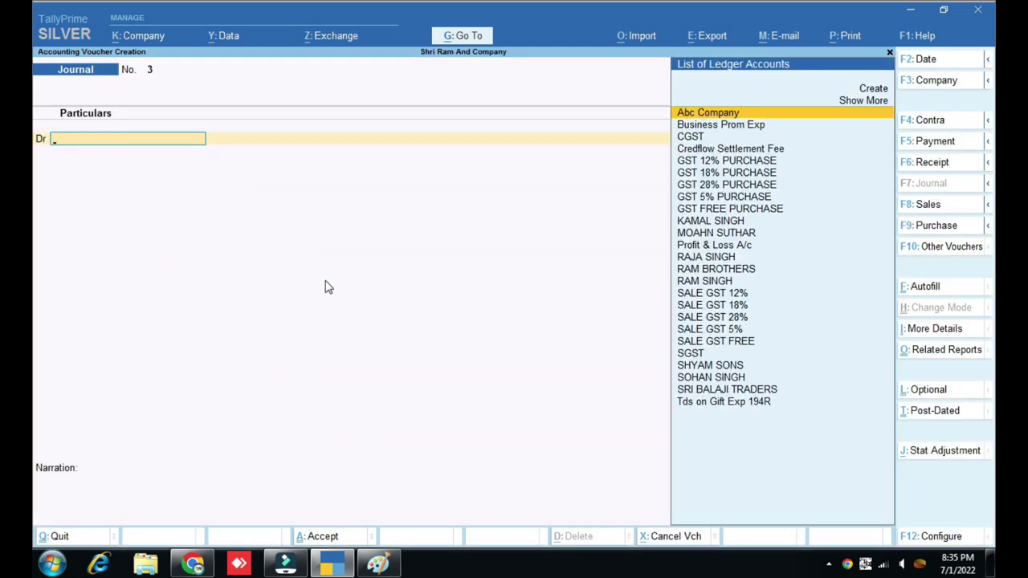
pyautogui.press('F5')
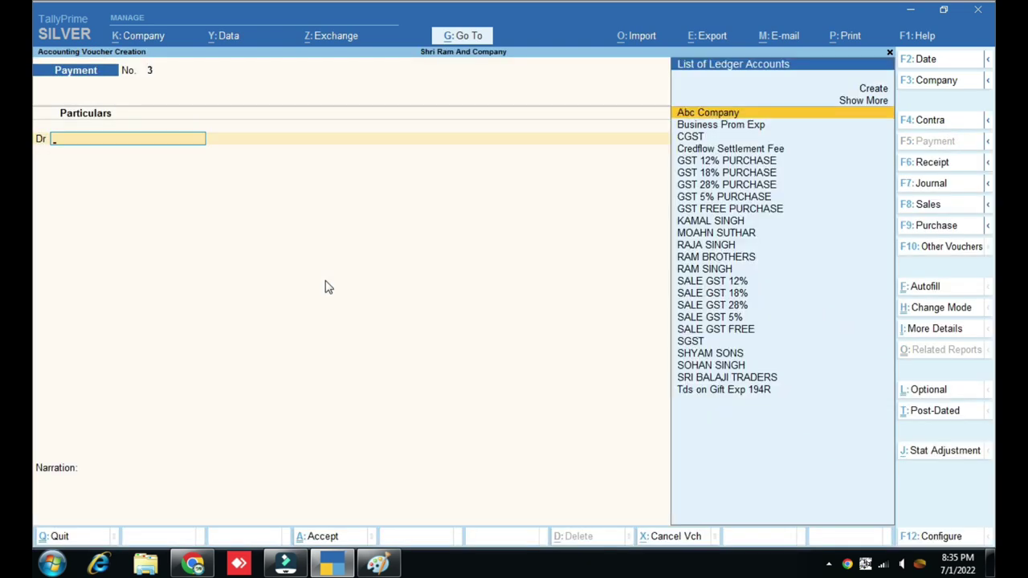
pyautogui.write('ab')
pyautogui.press('Return')
pyautogui.write('80000')
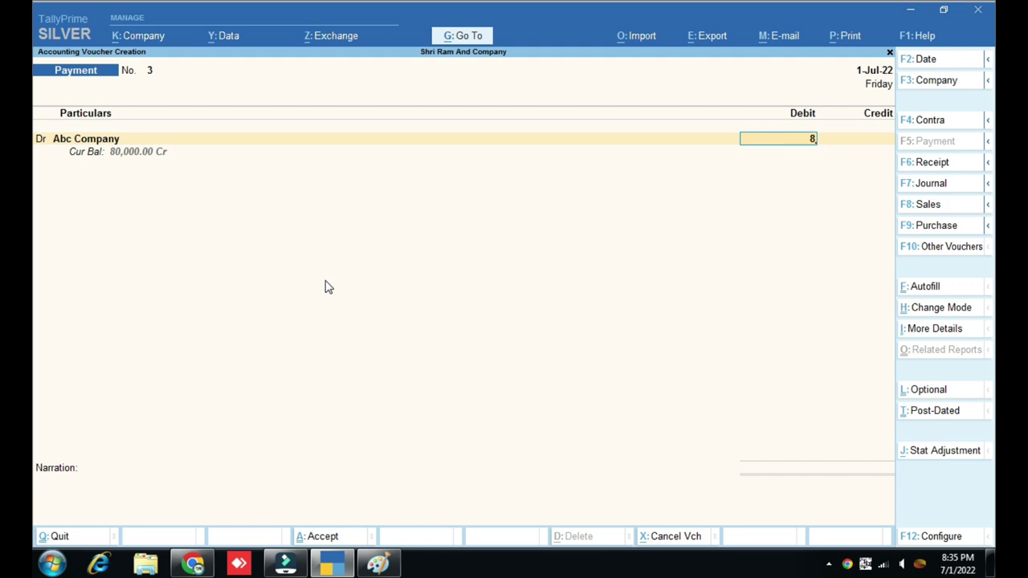
pyautogui.press('Return')
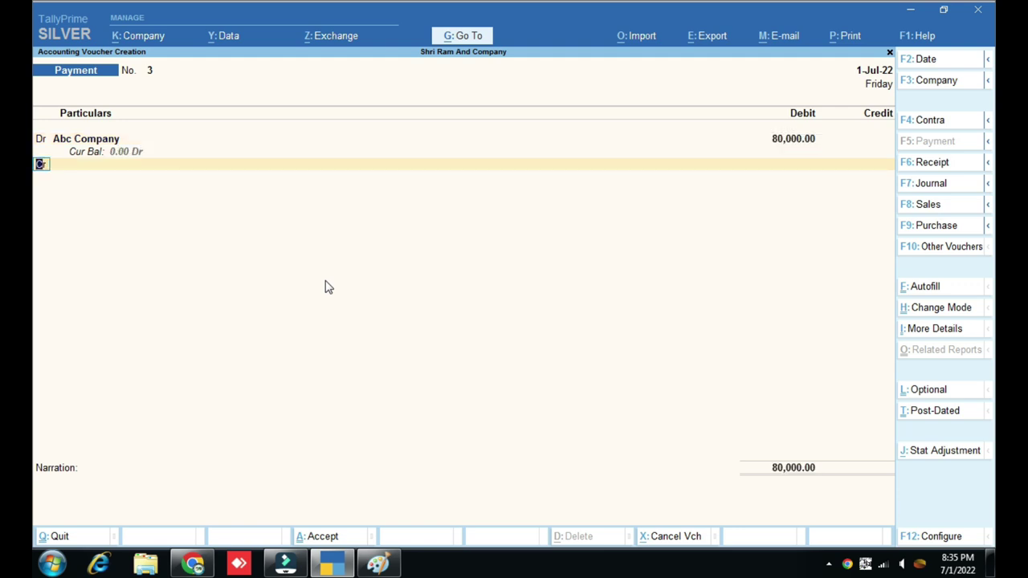
pyautogui.press('Return')
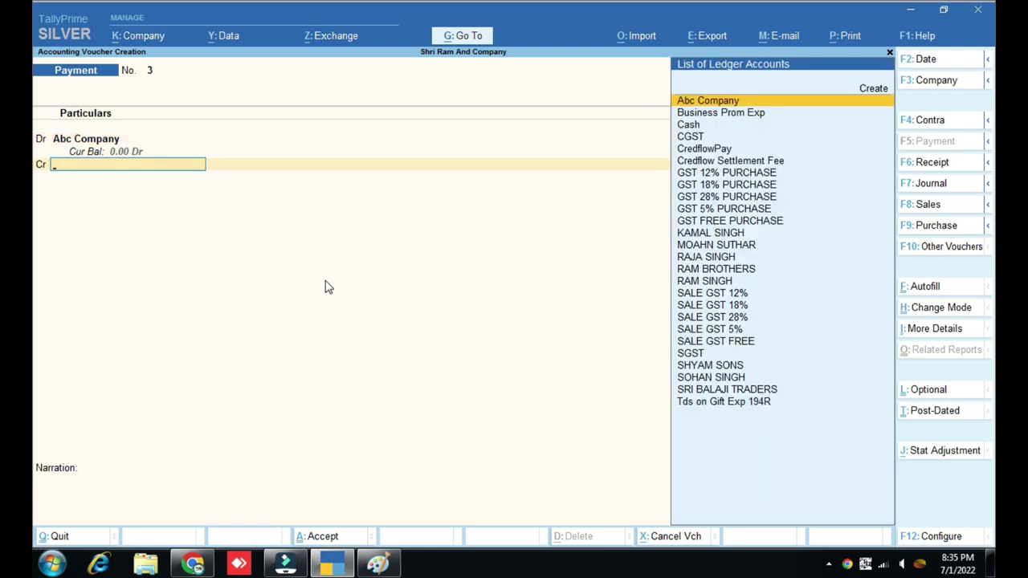
# Step: Create Sbi Bank under Bank Accounts as the credit ledger and save the payment
pyautogui.hotkey('alt', 'c')
pyautogui.write('Sbi Bank')
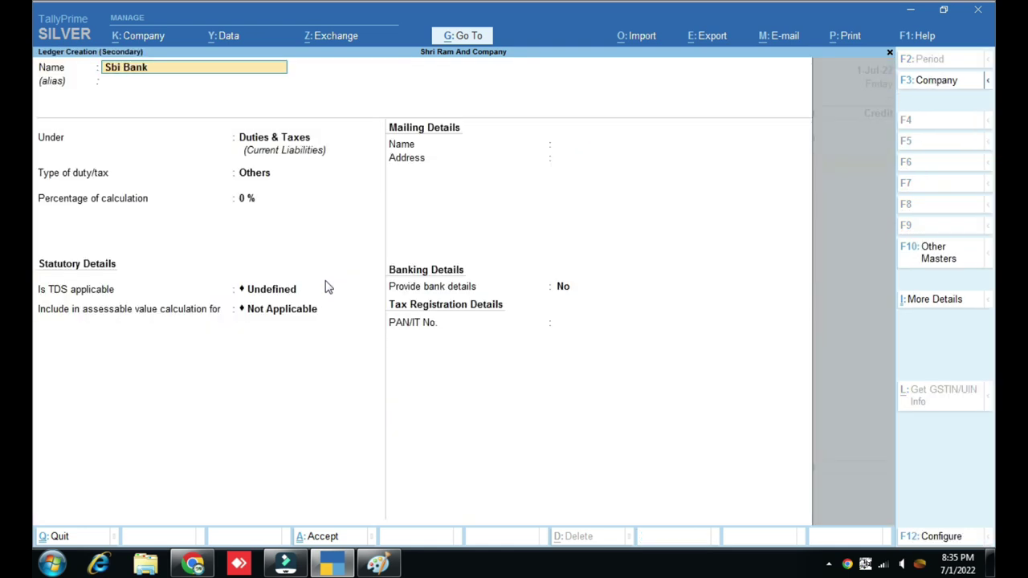
pyautogui.press('Return')
pyautogui.write('Bank')
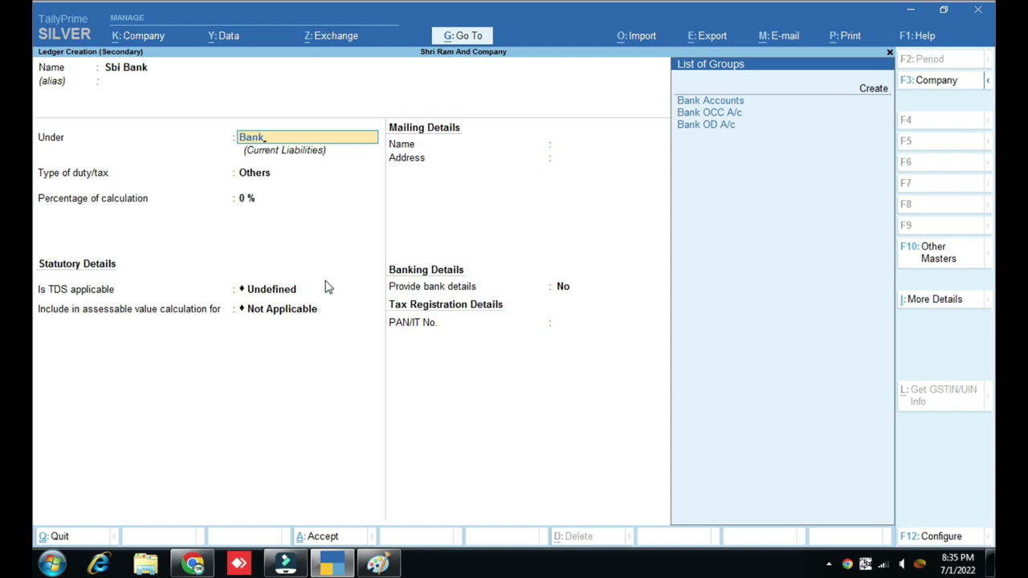
pyautogui.press('Return')
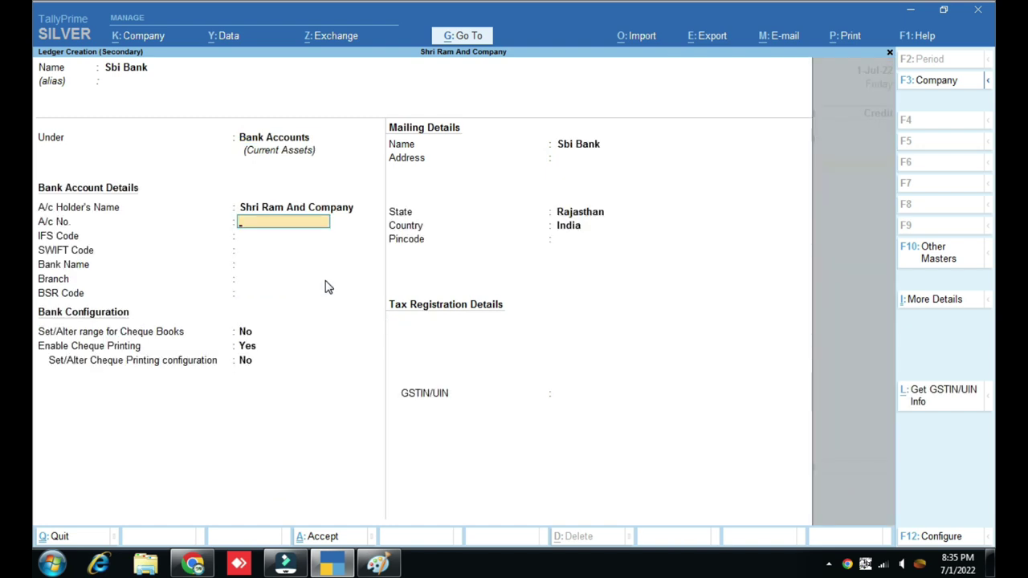
pyautogui.hotkey('ctrl', 'a')
pyautogui.press('Return')
pyautogui.hotkey('ctrl', 'a')
pyautogui.hotkey('ctrl', 'a')
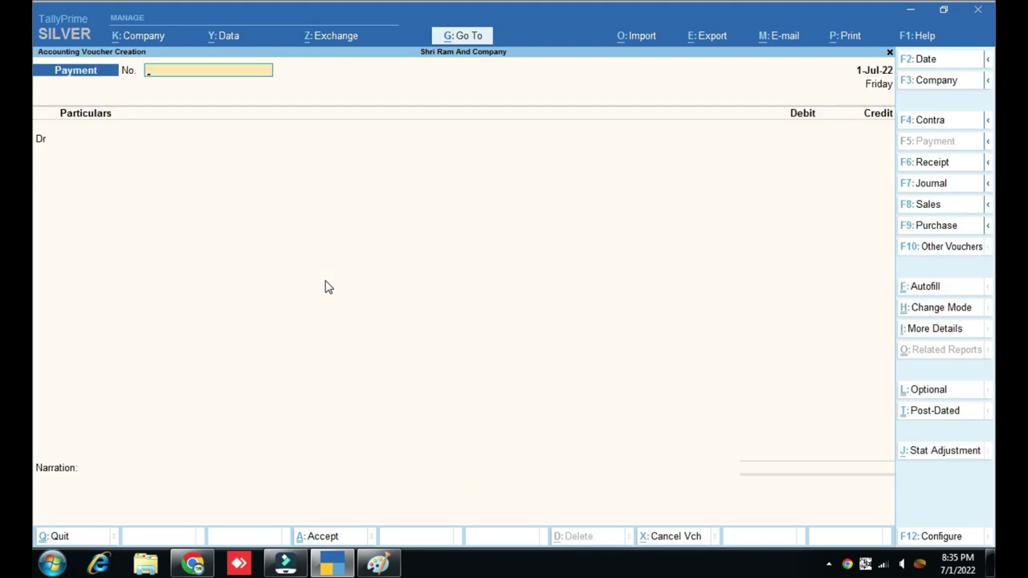
# Step: Open Abc Company's ledger vouchers to see the payment settle the journal
pyautogui.press('Escape')
pyautogui.write('dalAb')
pyautogui.press('Return')
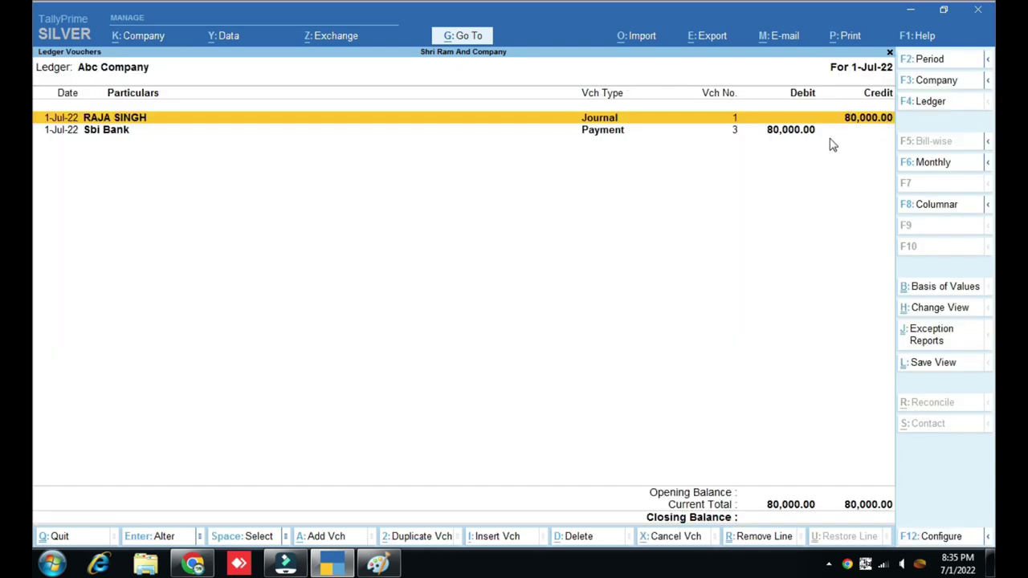
# Step: Check the Sbi Bank payment entry in the ledger report, then leave it for Gateway of Tally
pyautogui.click(794, 134)
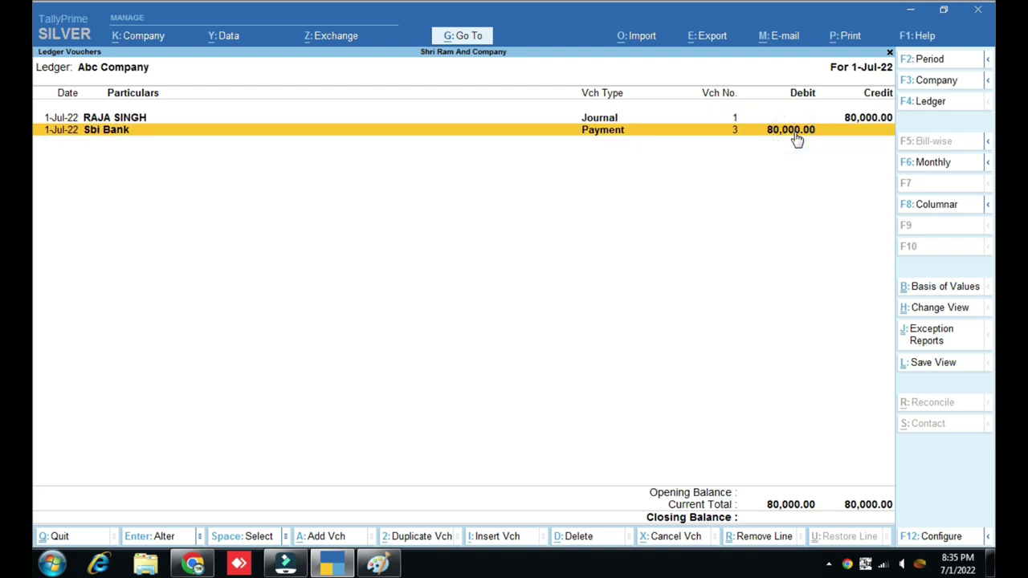
pyautogui.press('Escape')
pyautogui.press('Escape')
pyautogui.press('Escape')
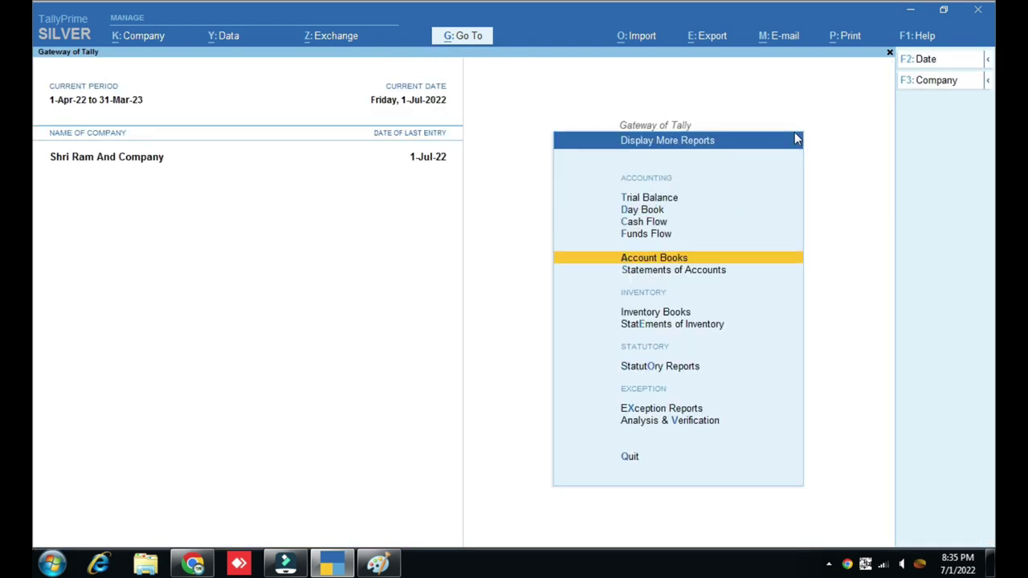
pyautogui.press('Escape')
# Step: Go through More Reports and Statutory Reports to the TDS Reports list, highlighting Form 26Q
pyautogui.press('Down')
pyautogui.press('Down')
pyautogui.press('Down')
pyautogui.press('Down')
pyautogui.press('Down')
pyautogui.press('Down')
pyautogui.press('Down')
pyautogui.press('Down')
pyautogui.press('Down')
pyautogui.press('Down')
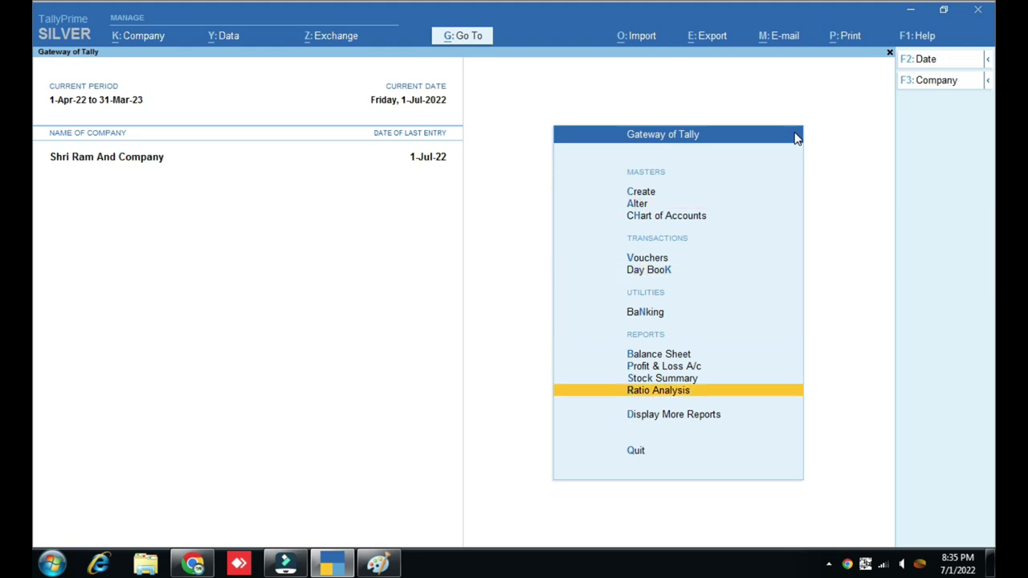
pyautogui.press('Return')
pyautogui.press('Down')
pyautogui.press('Down')
pyautogui.press('Down')
pyautogui.press('Down')
pyautogui.press('Down')
pyautogui.press('Down')
pyautogui.press('Down')
pyautogui.press('Down')
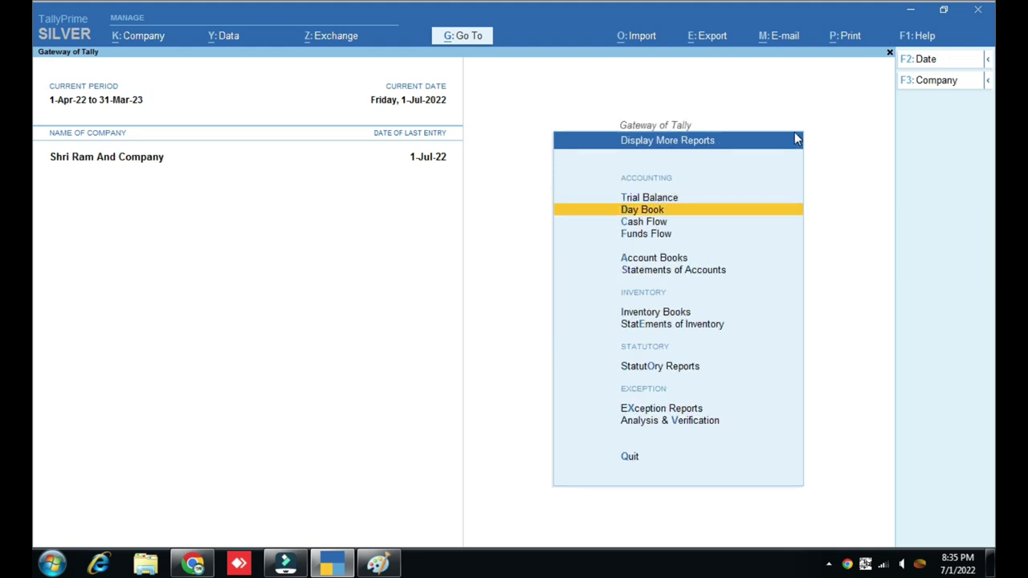
pyautogui.press('Down')
pyautogui.press('Down')
pyautogui.press('Up')
pyautogui.press('Up')
pyautogui.press('Return')
pyautogui.press('Down')
pyautogui.press('Return')
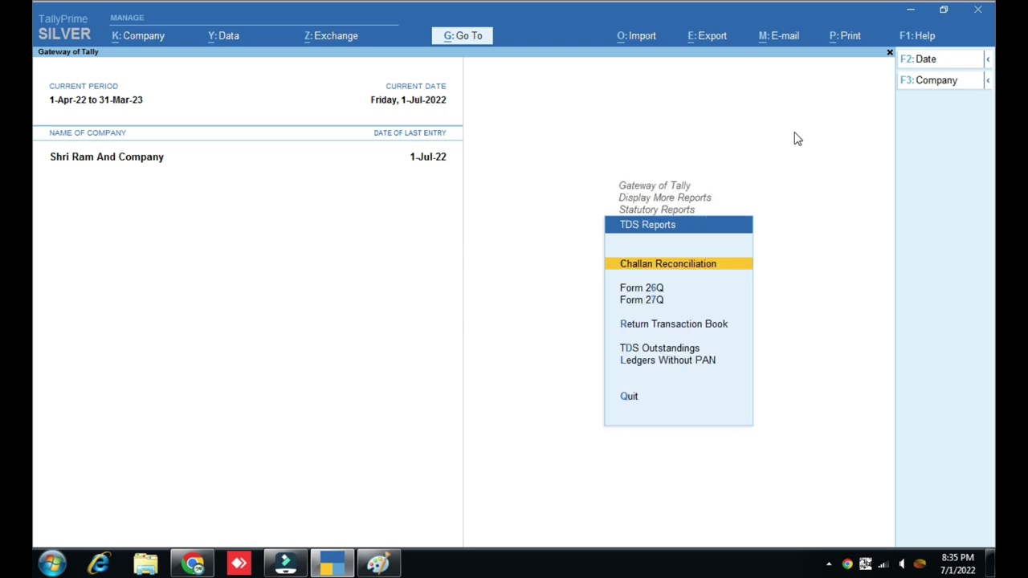
pyautogui.press('Down')
# Step: Open Form 26Q and inspect the Deduction at Normal Rate line (8,000 on 80,000), then exit to Gateway
pyautogui.press('Return')
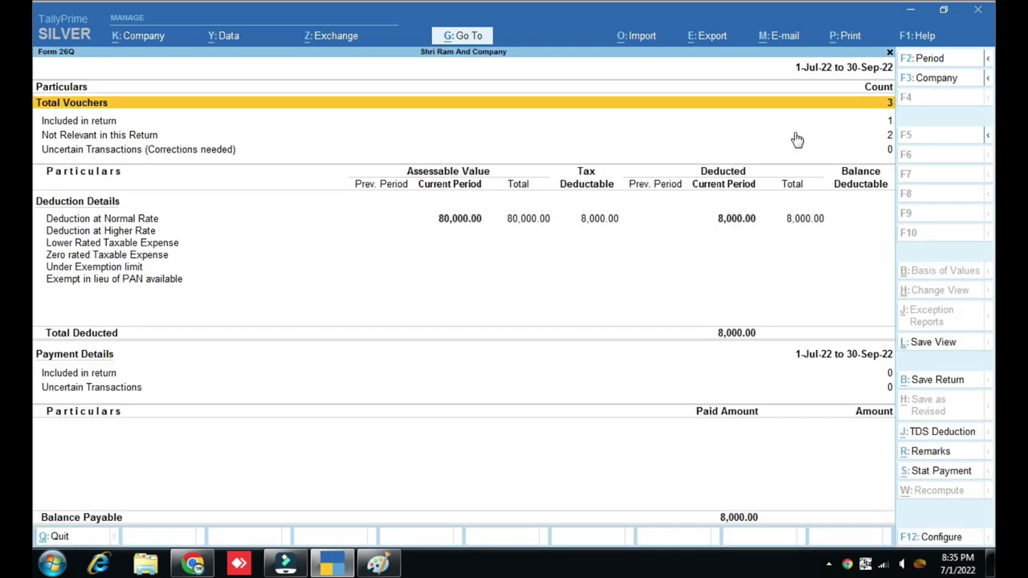
pyautogui.press('ctrl')
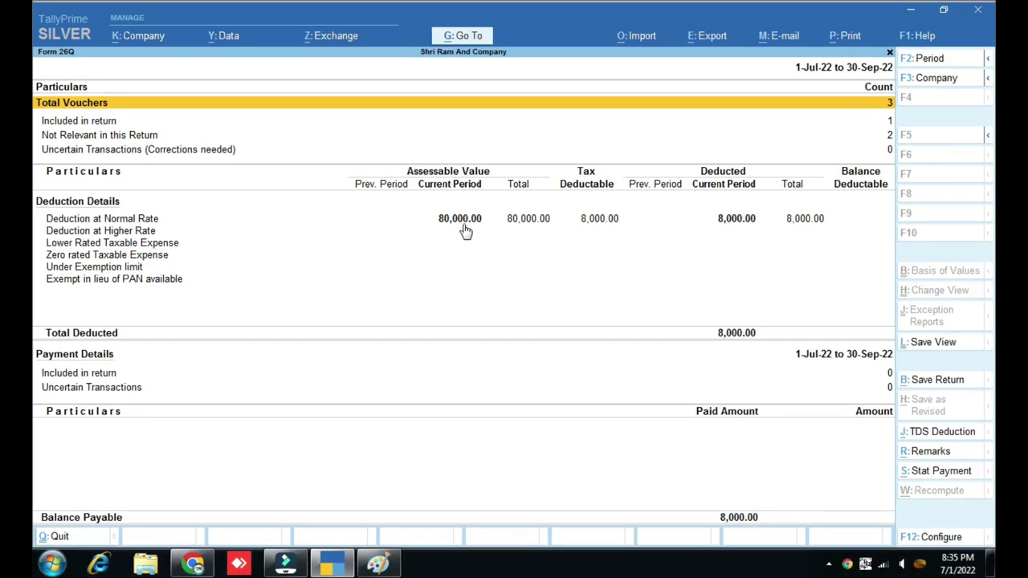
pyautogui.click(580, 234)
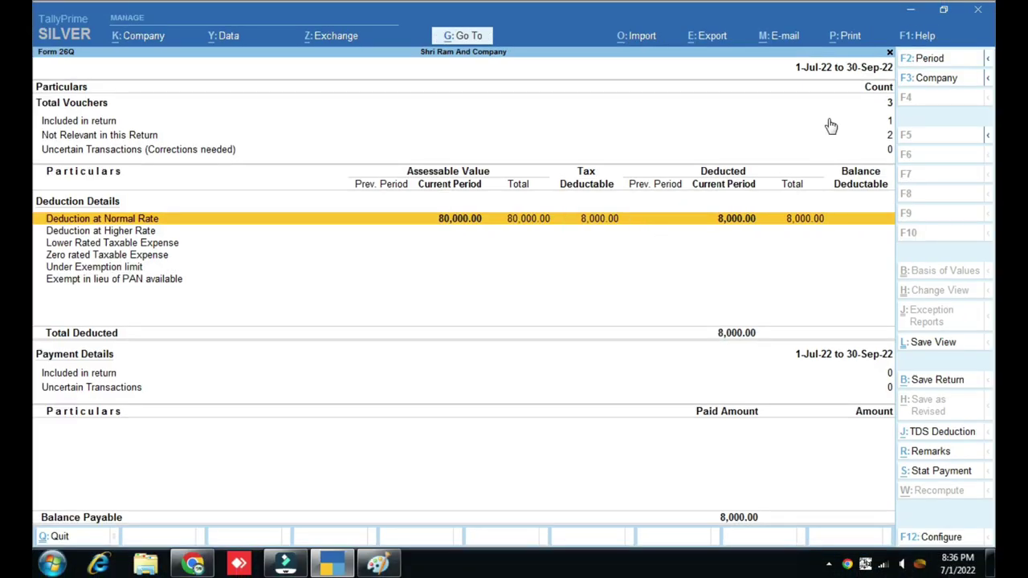
pyautogui.press('ctrl')
pyautogui.press('Escape')
pyautogui.press('Escape')
pyautogui.press('Escape')
pyautogui.press('Escape')
pyautogui.press('Home')
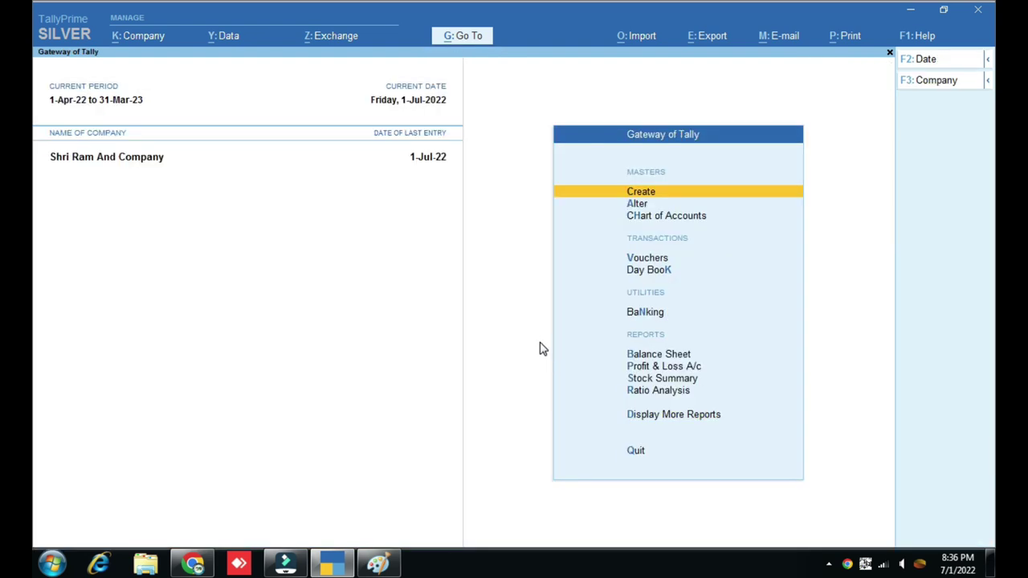